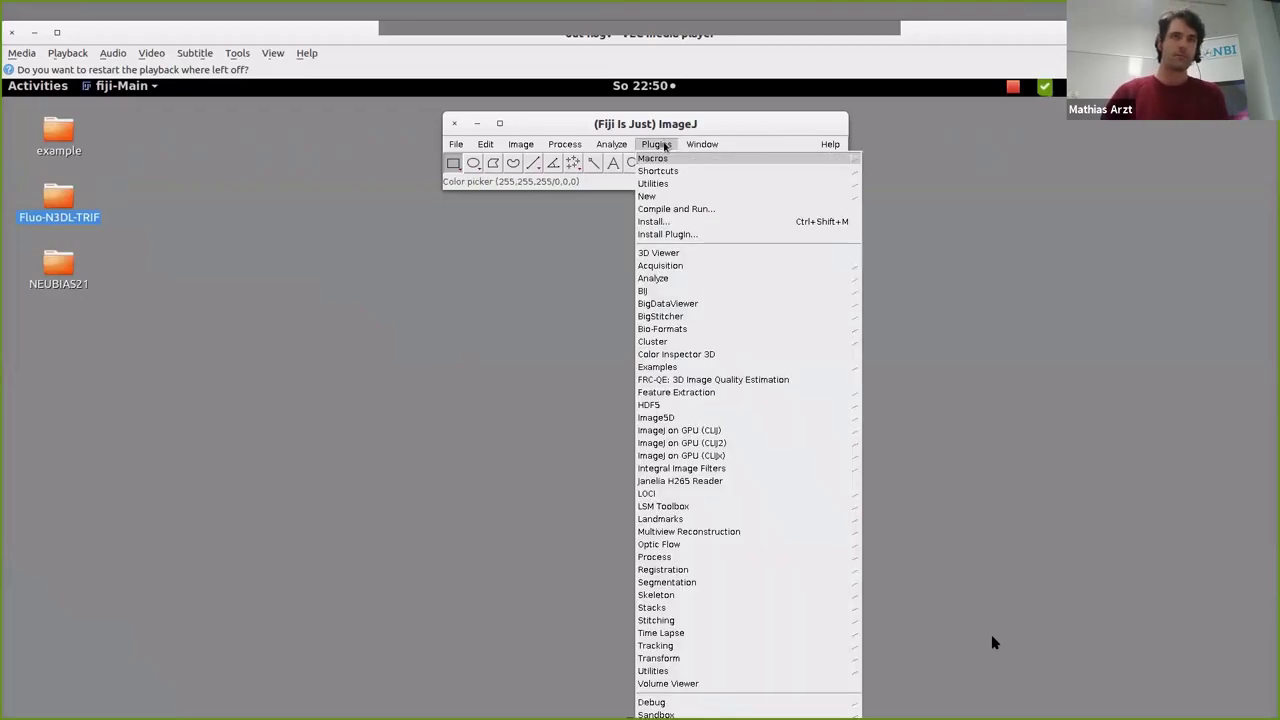
Play the Labkit demo video full screen, pausing and resuming it while the embryo dataset is shown.
double_click(992, 642)
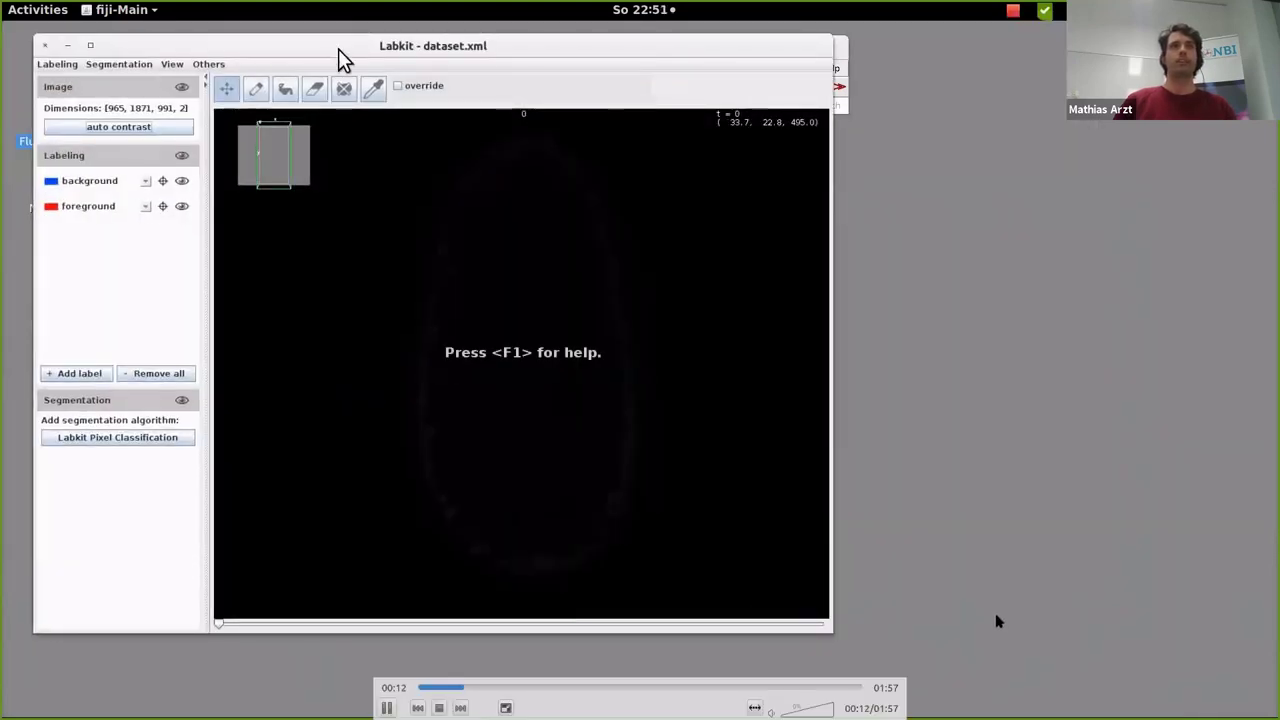
key("space")
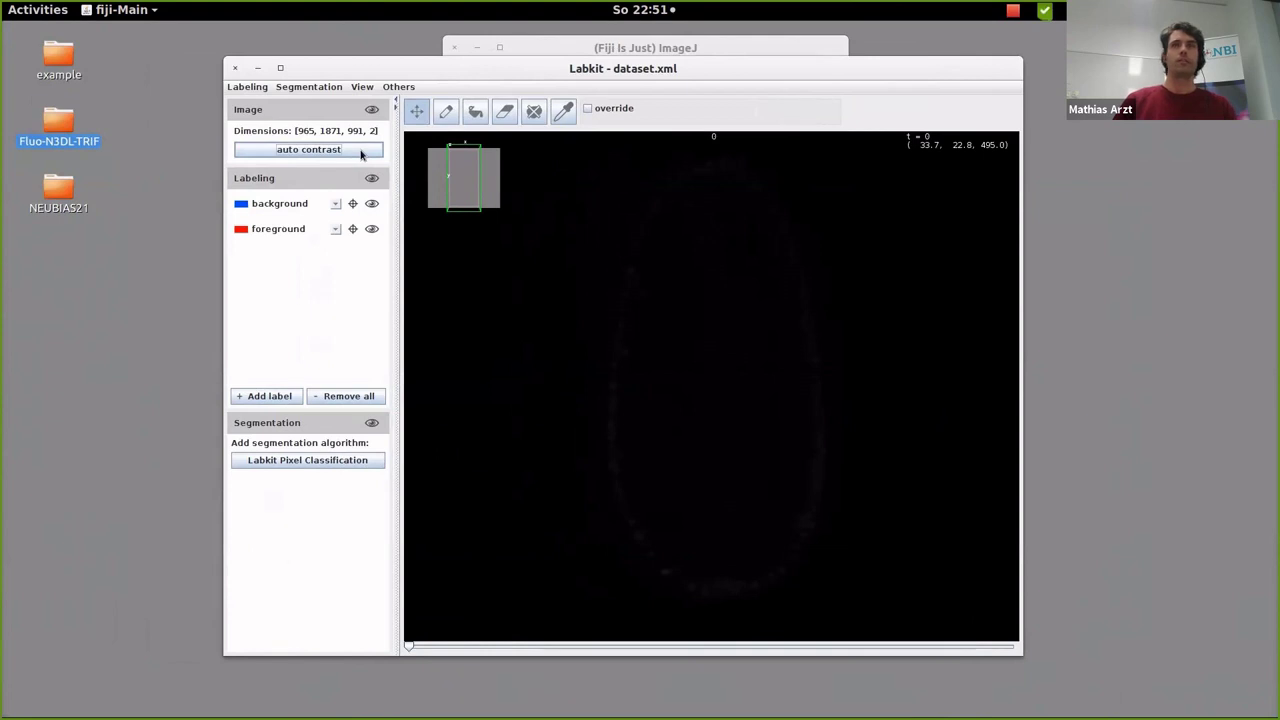
key("space")
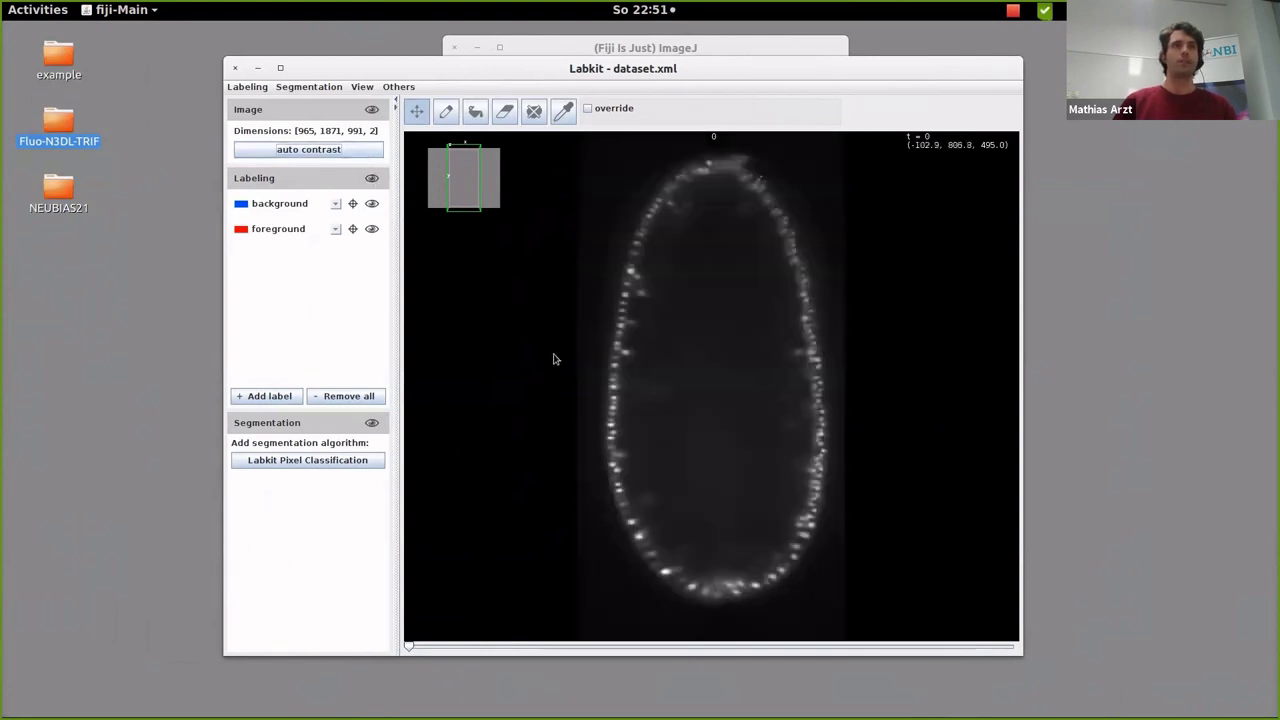
key("space")
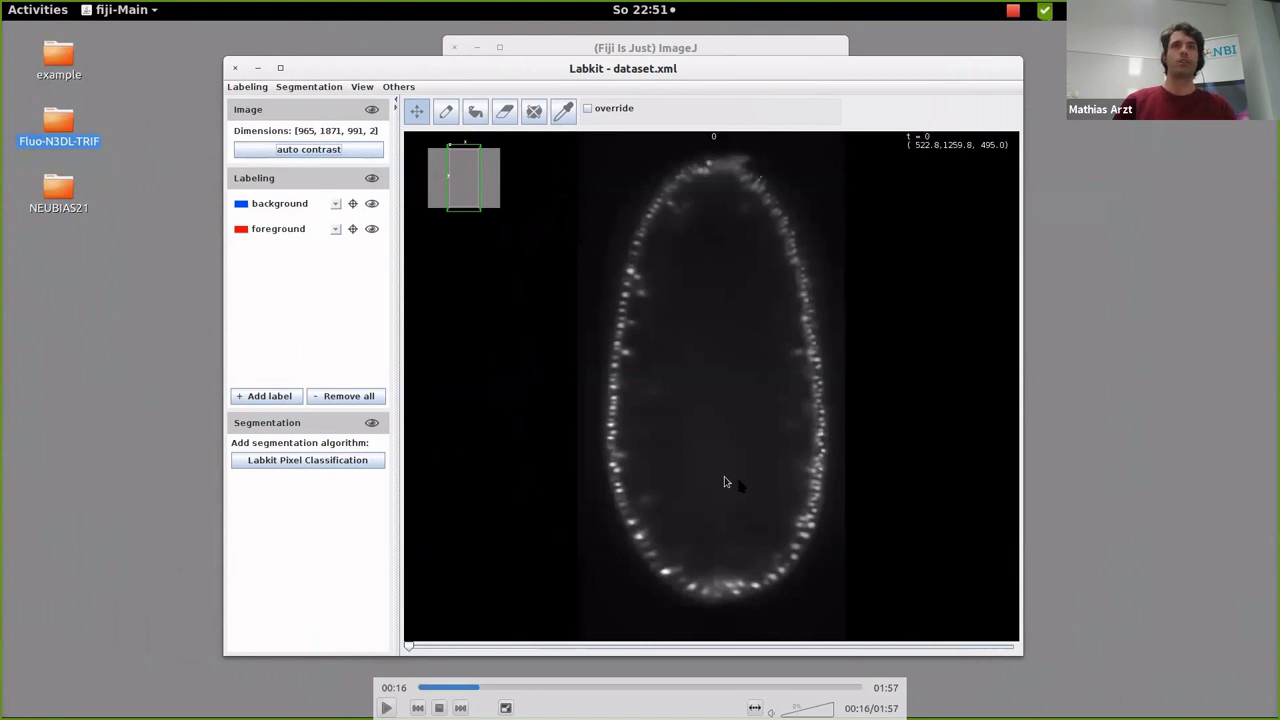
key("space")
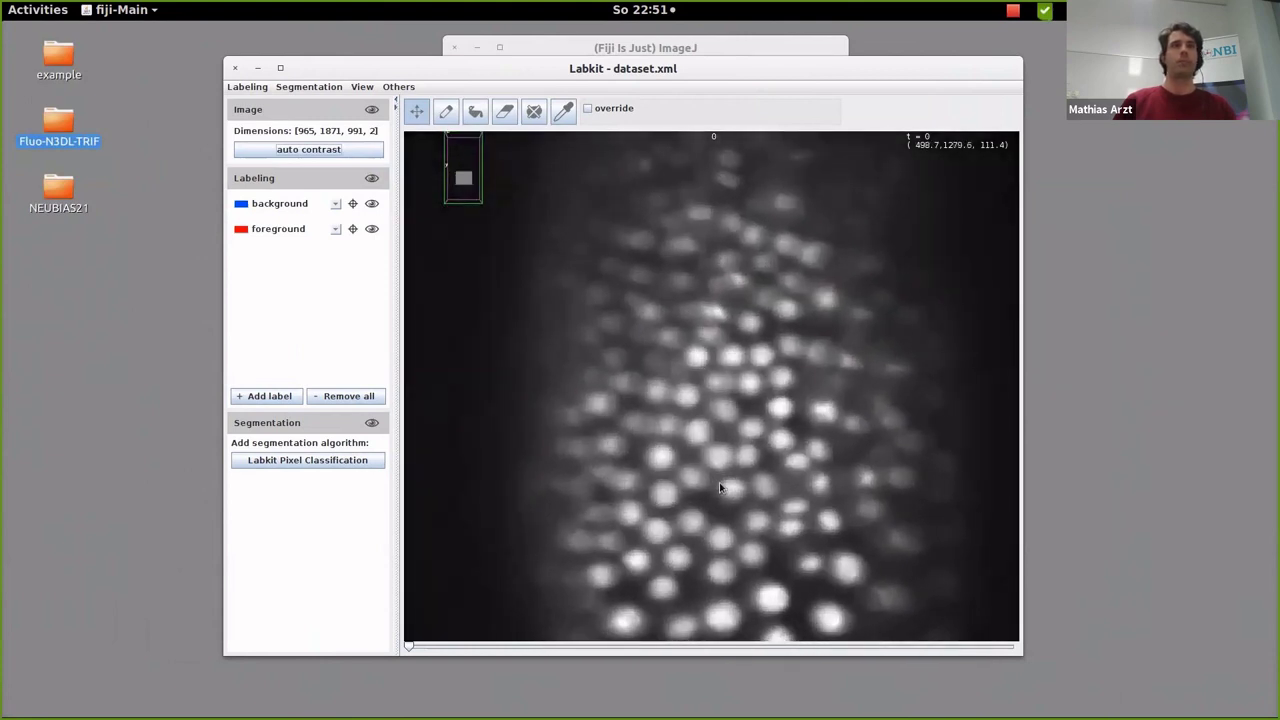
key("space")
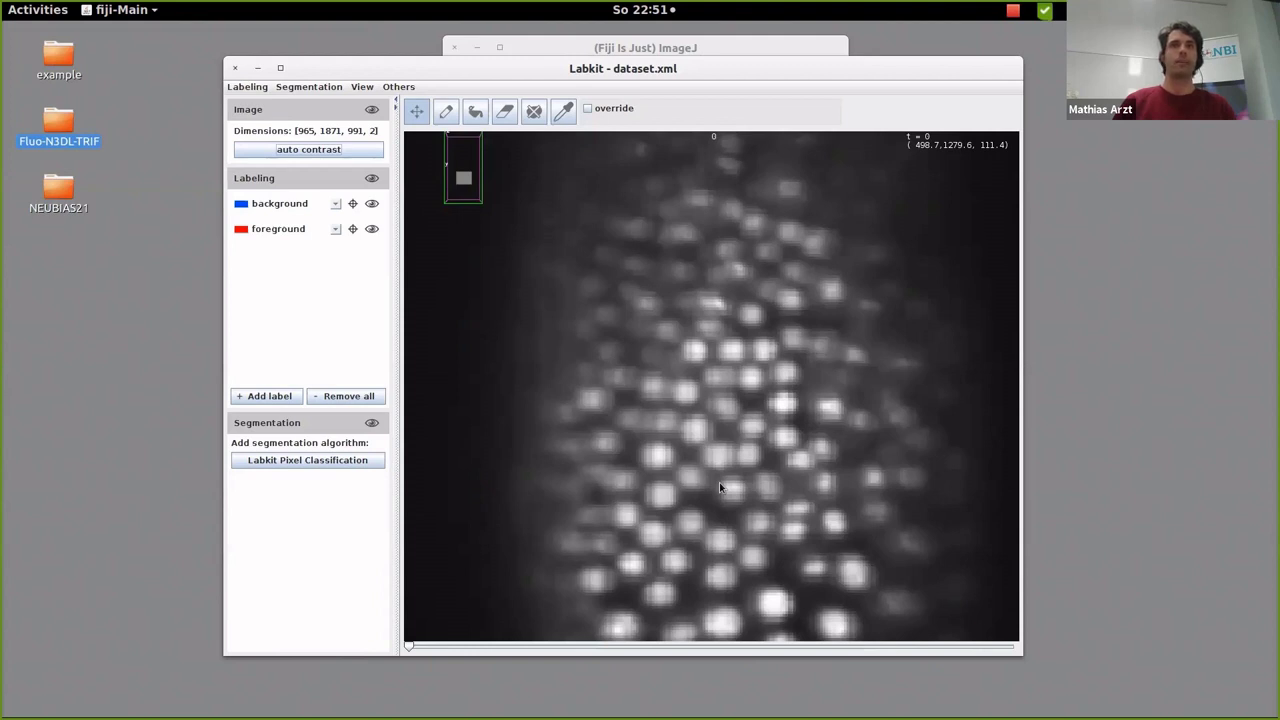
Pencil a short background stroke between two neighbouring bright nuclei and select the foreground label for drawing.
scroll(719, 482, "up", 1)
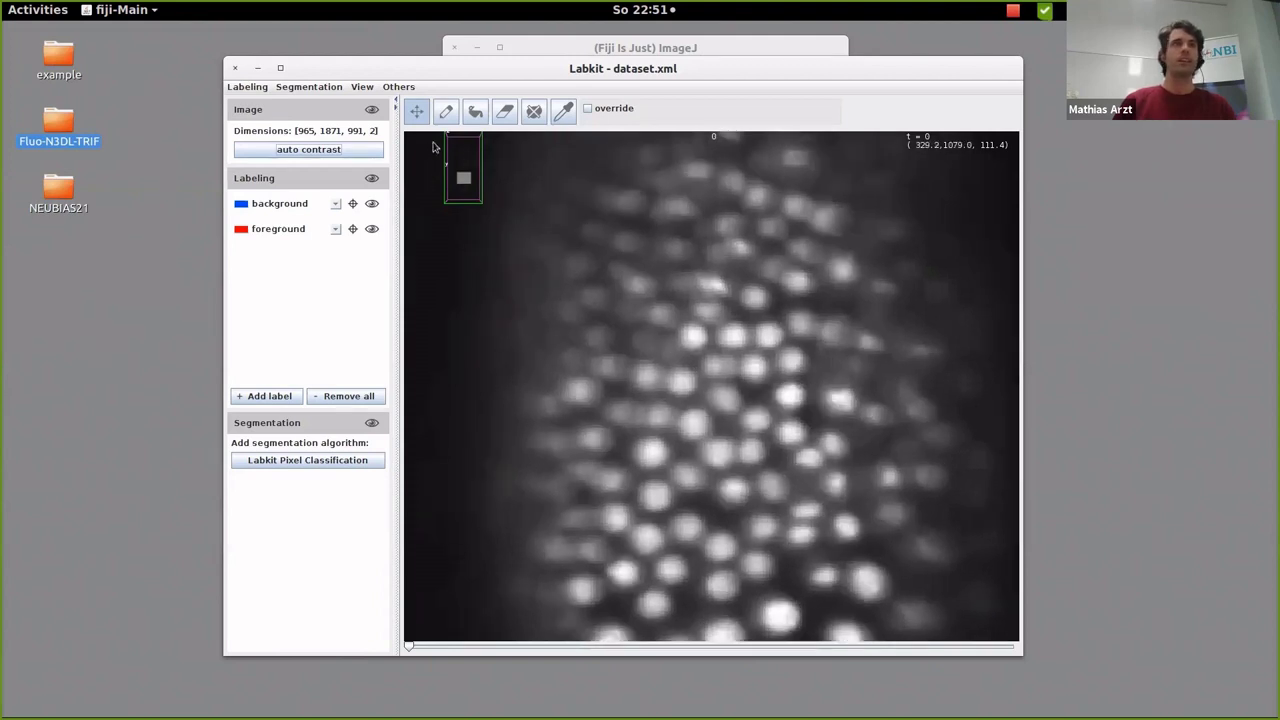
left_click(446, 111)
left_click(285, 203)
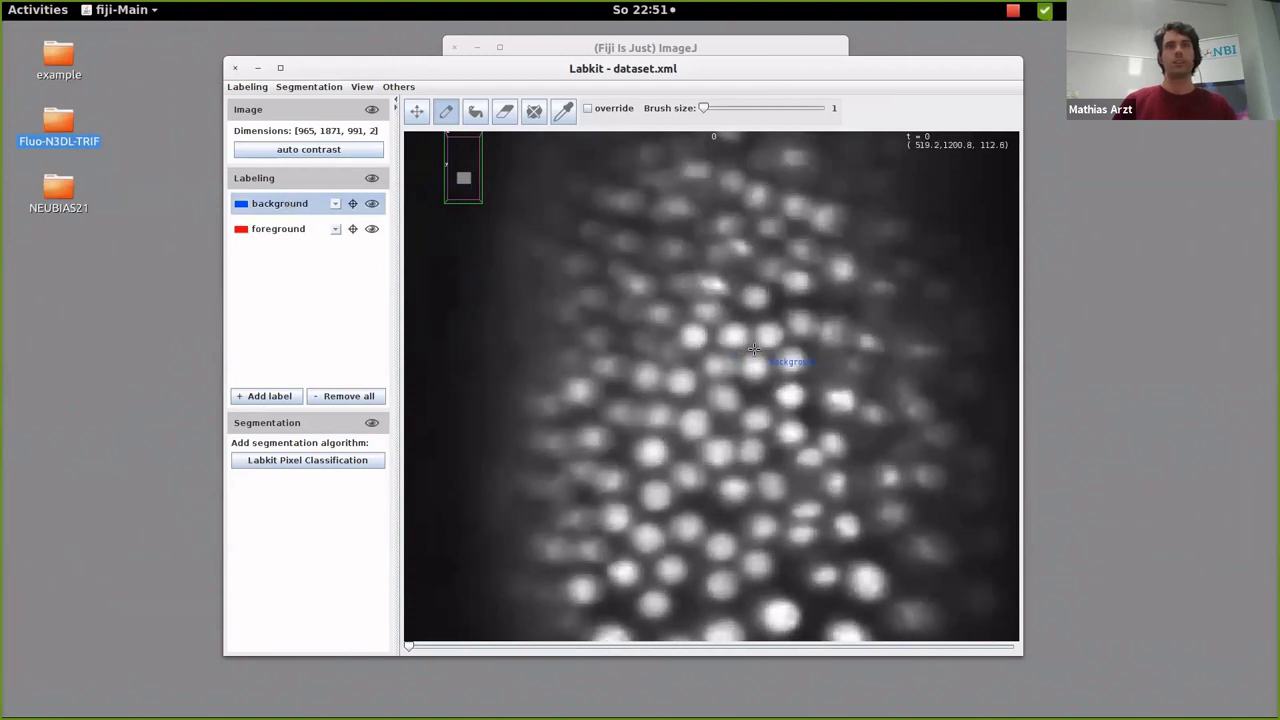
scroll(754, 349, "down", 3)
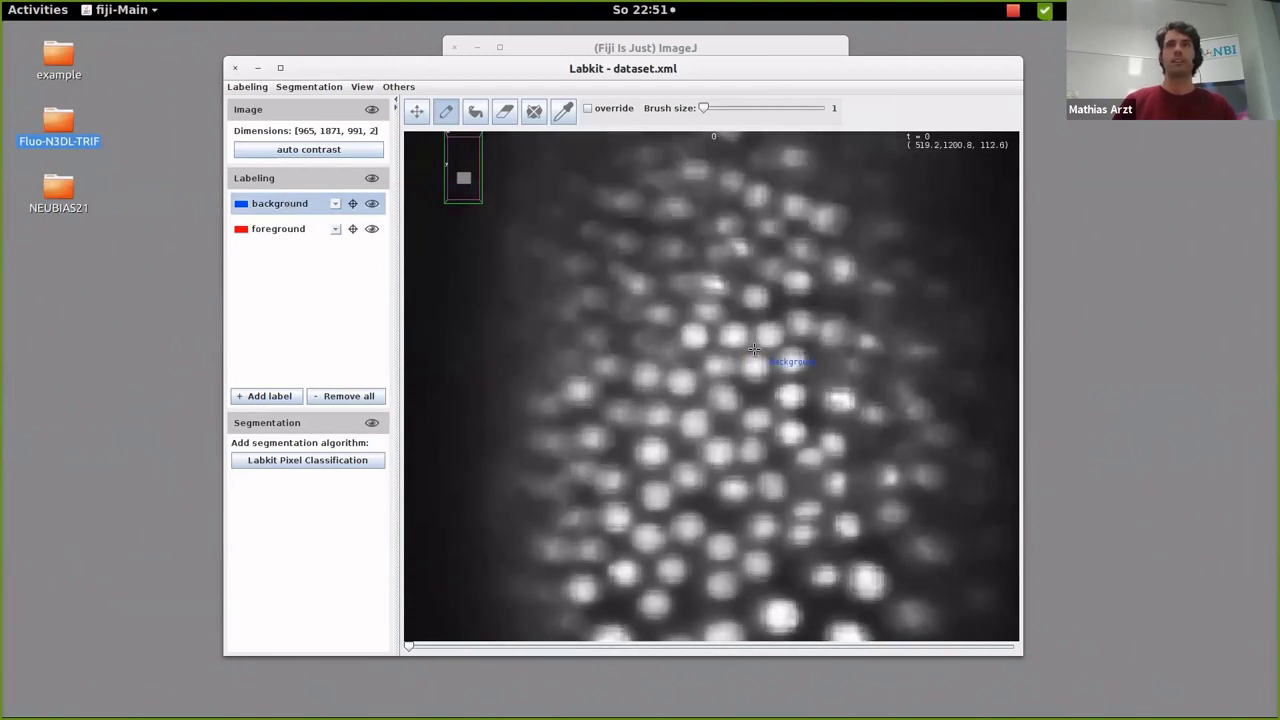
left_click_drag(754, 349, 749, 332)
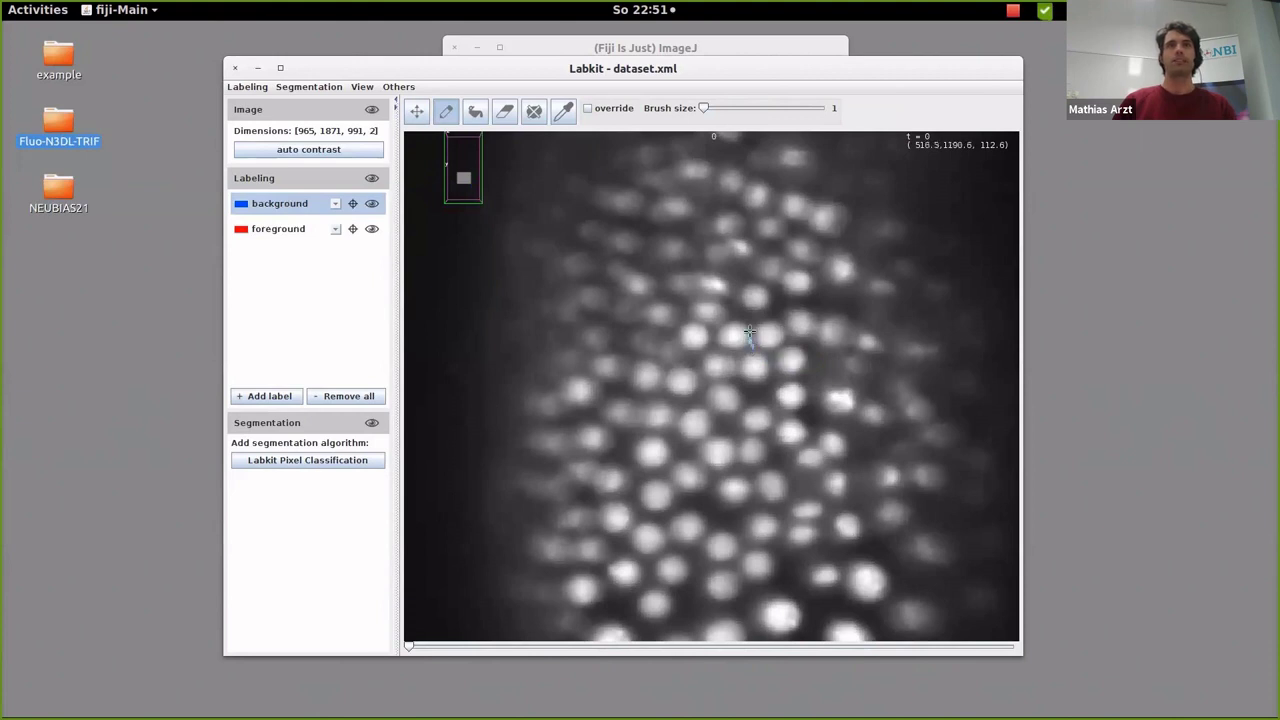
left_click(300, 232)
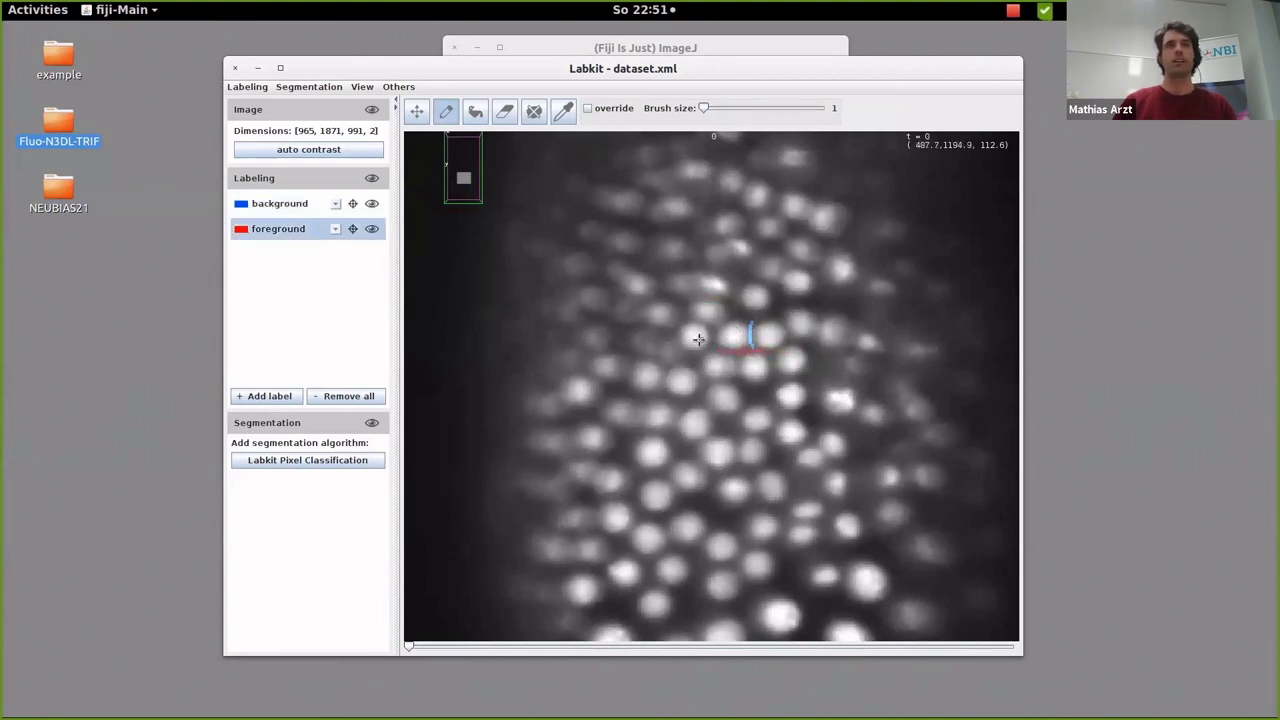
Add a Labkit Pixel Classification classifier with GPU acceleration enabled and the structure tensor eigenvalues filter deselected.
left_click(373, 461)
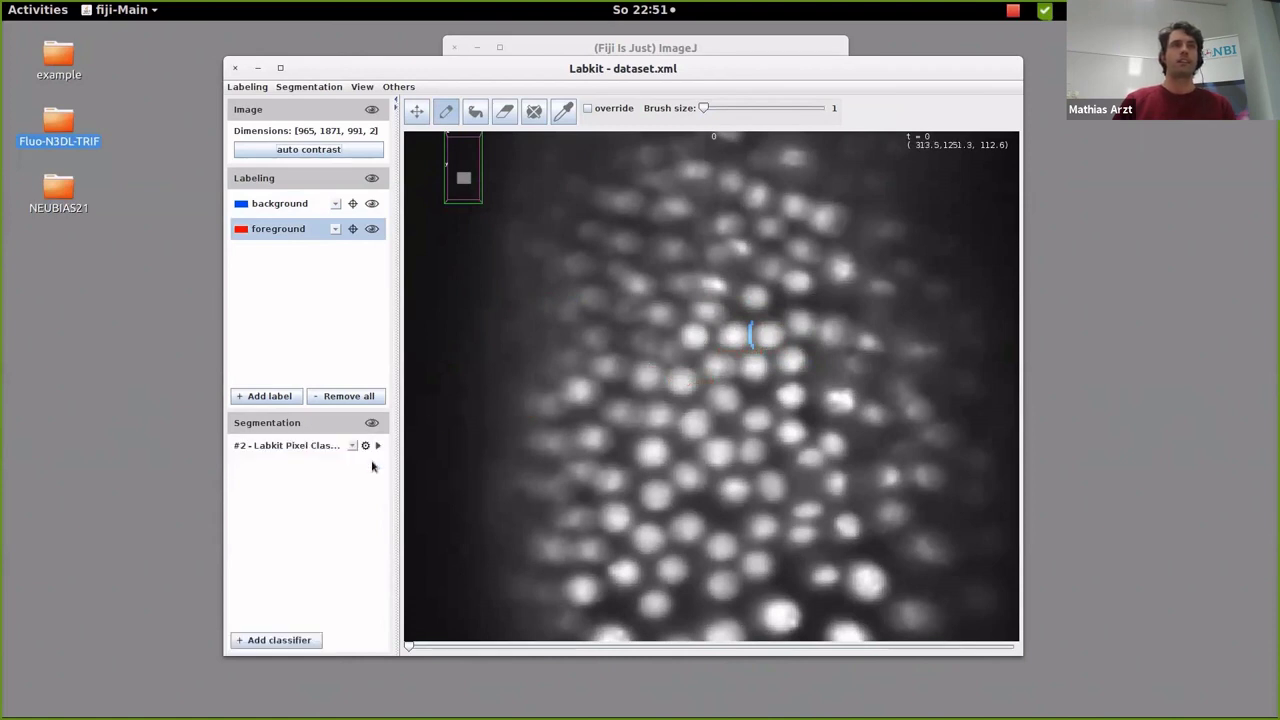
left_click(360, 446)
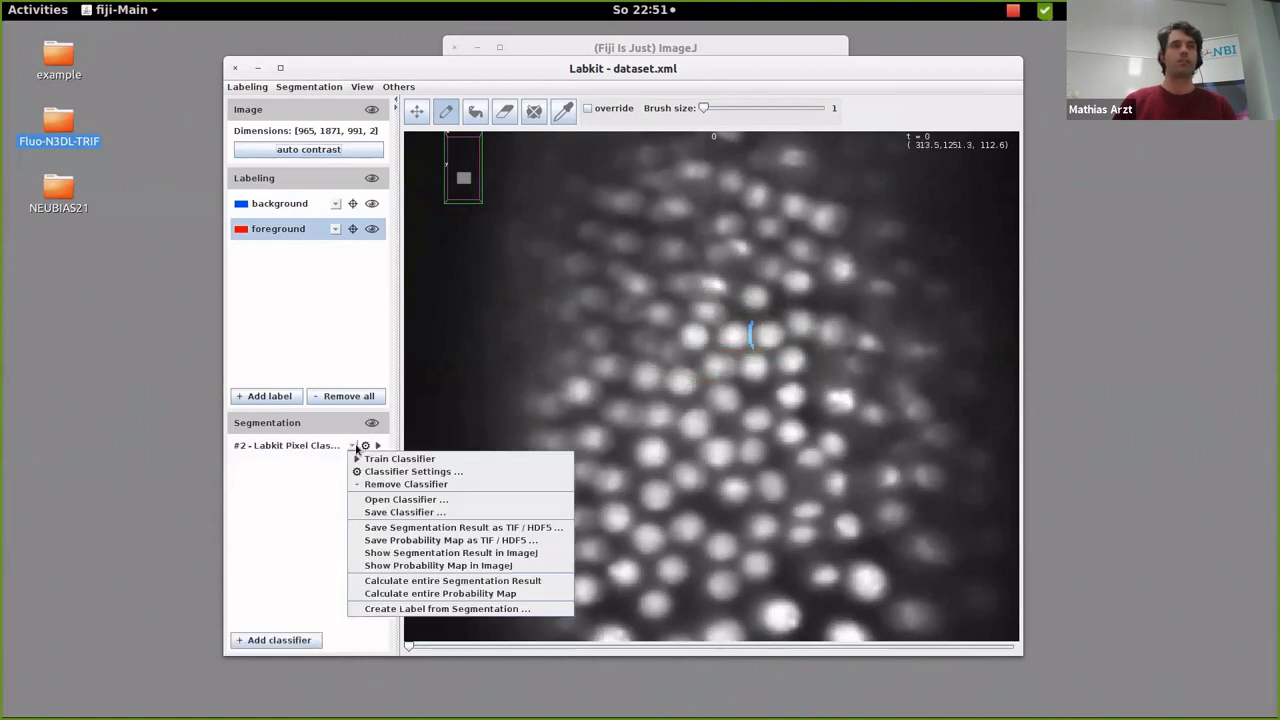
left_click(405, 472)
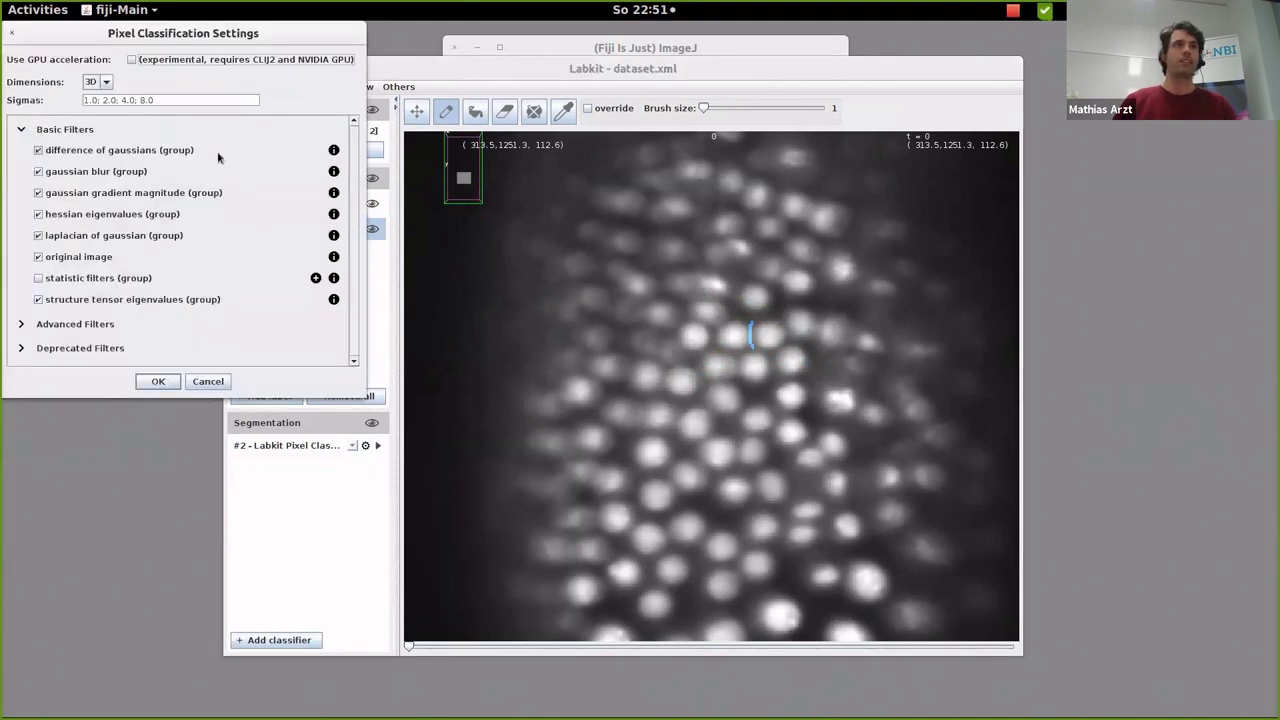
left_click(186, 62)
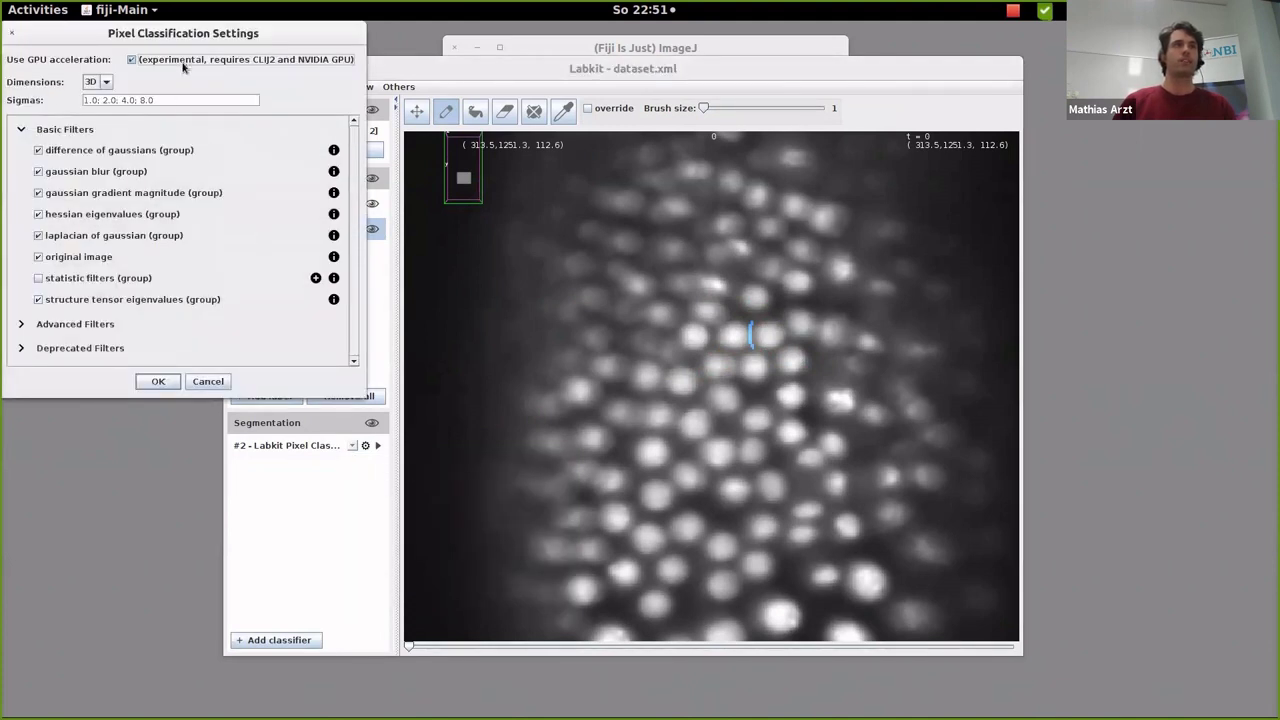
left_click(171, 301)
left_click(175, 381)
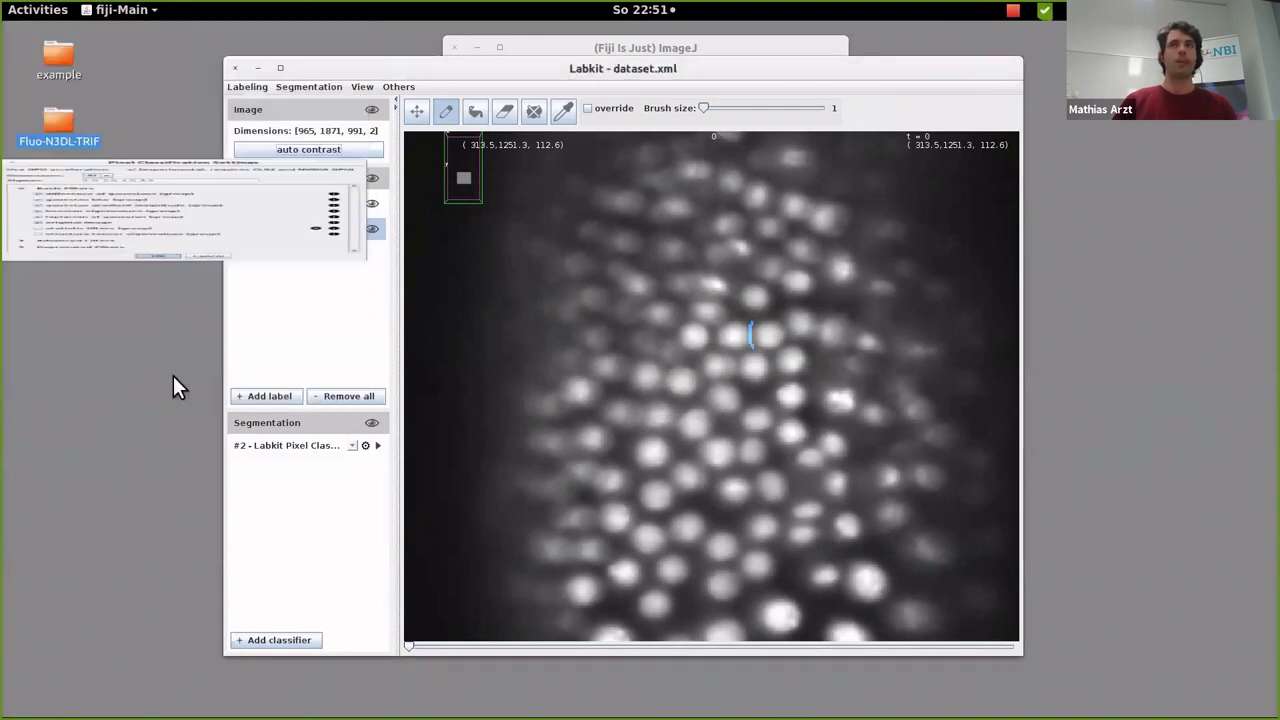
Train the pixel classifier on the drawn labels and inspect the segmentation overlay across the nuclei.
left_click(378, 447)
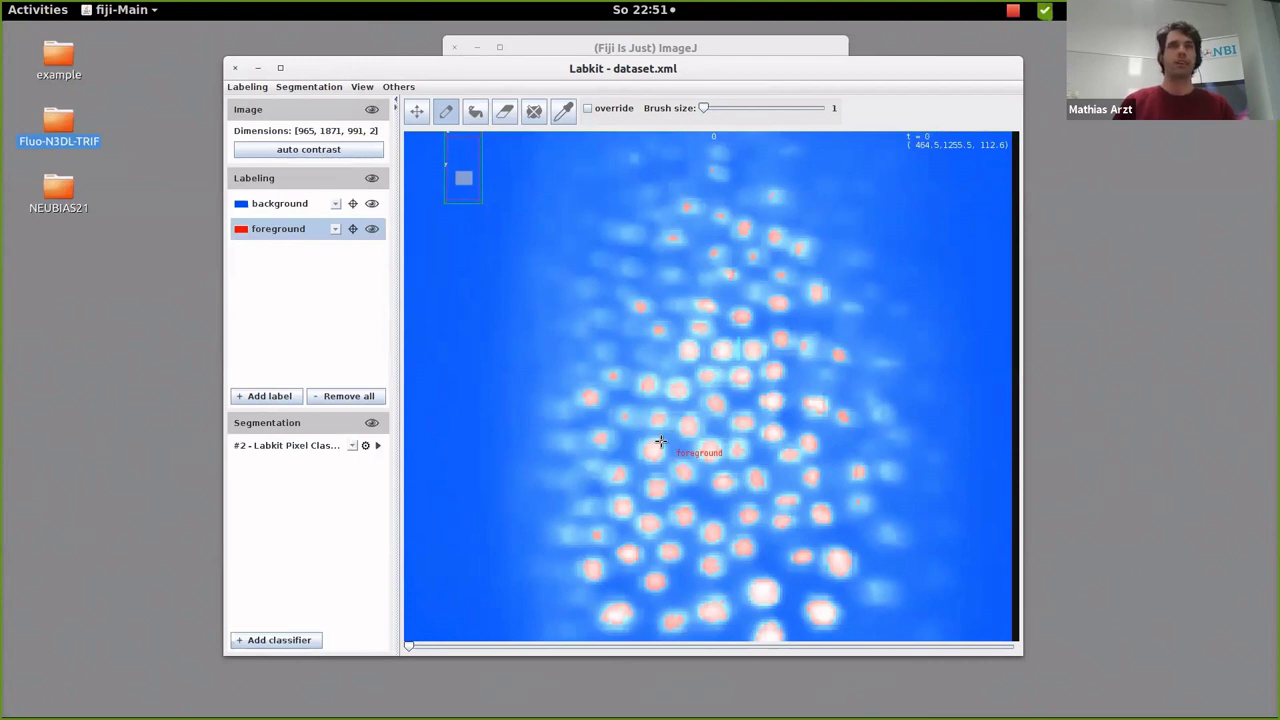
scroll(660, 441, "down", 3)
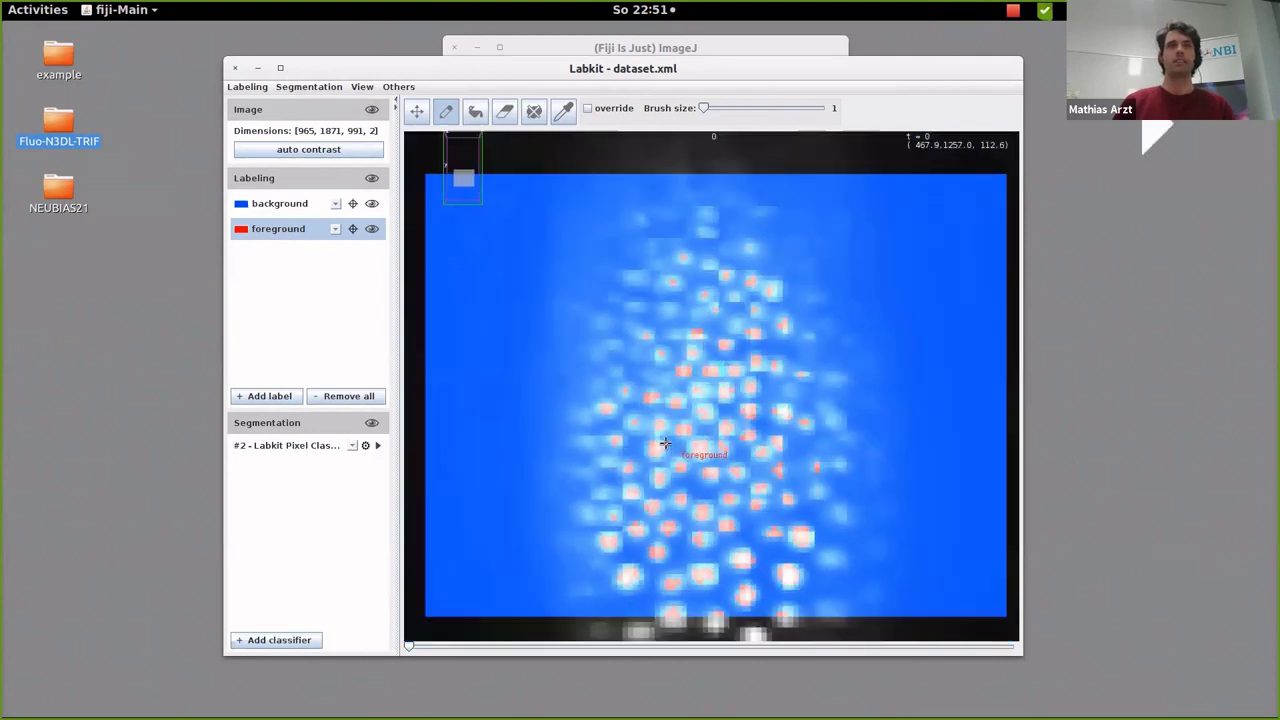
Show the segmentation result in ImageJ, close the result image and cancel the calculation for the entire image volume.
left_click(363, 446)
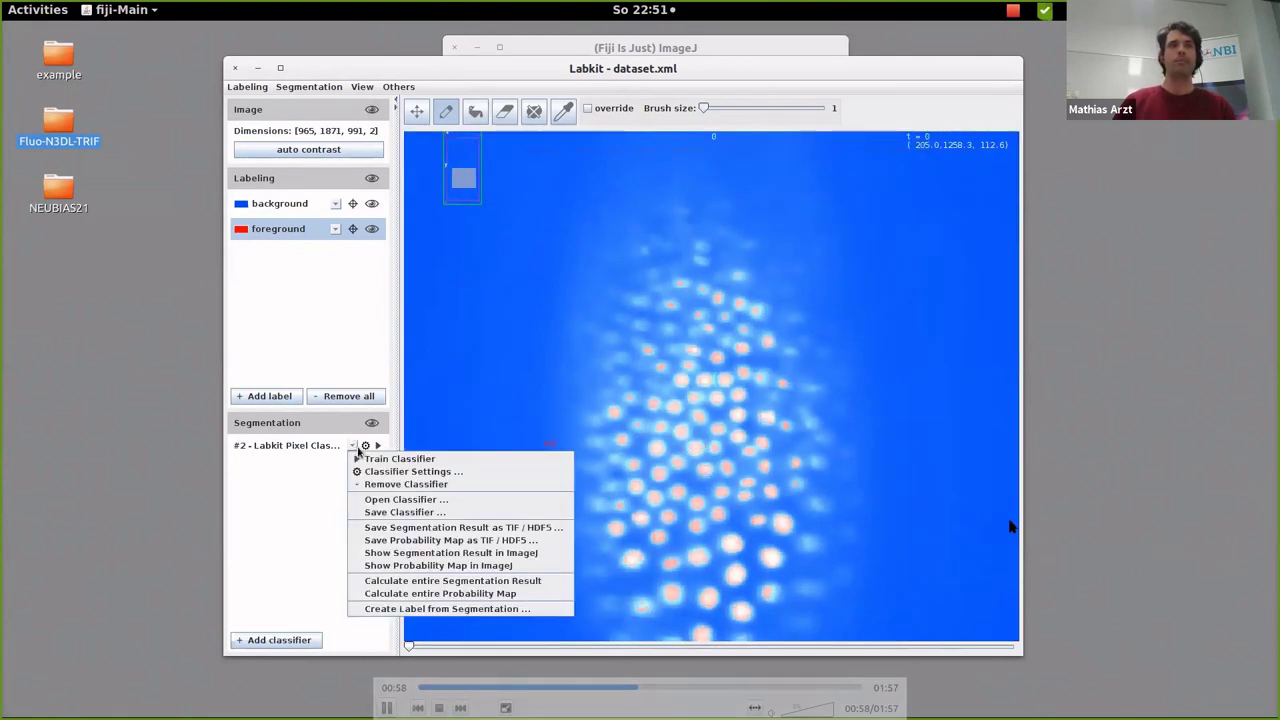
left_click(449, 552)
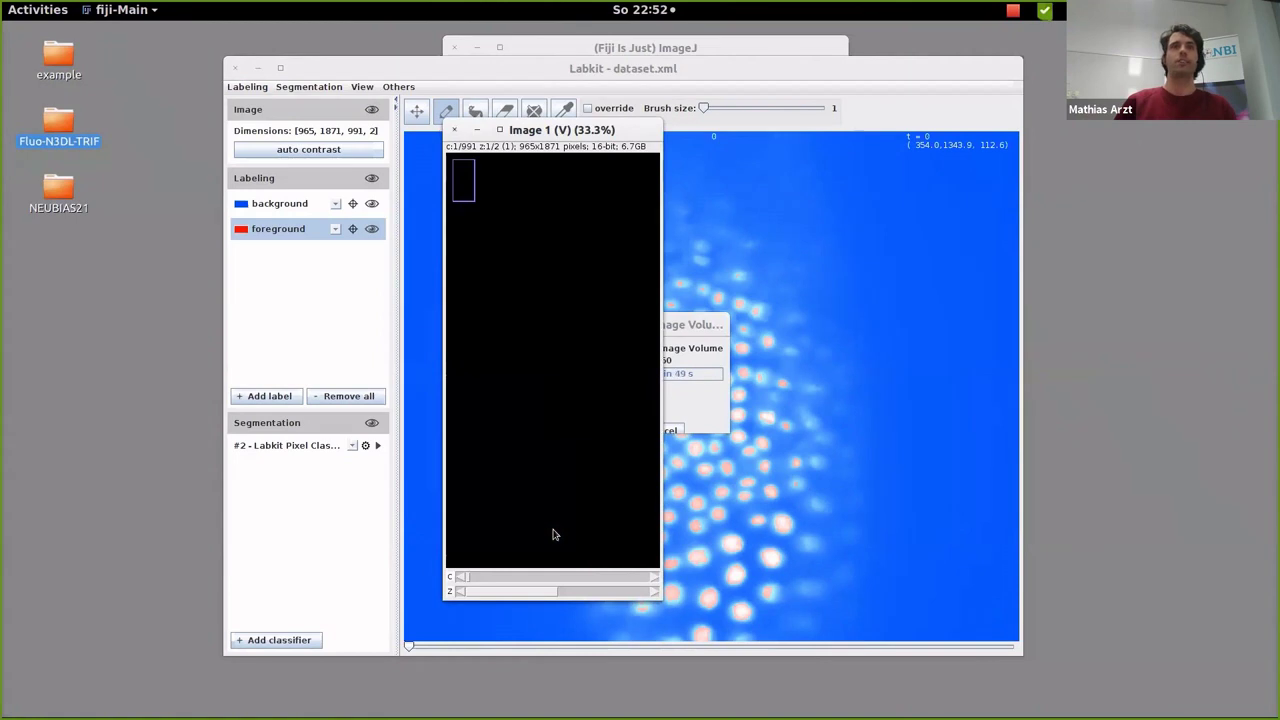
left_click(784, 481)
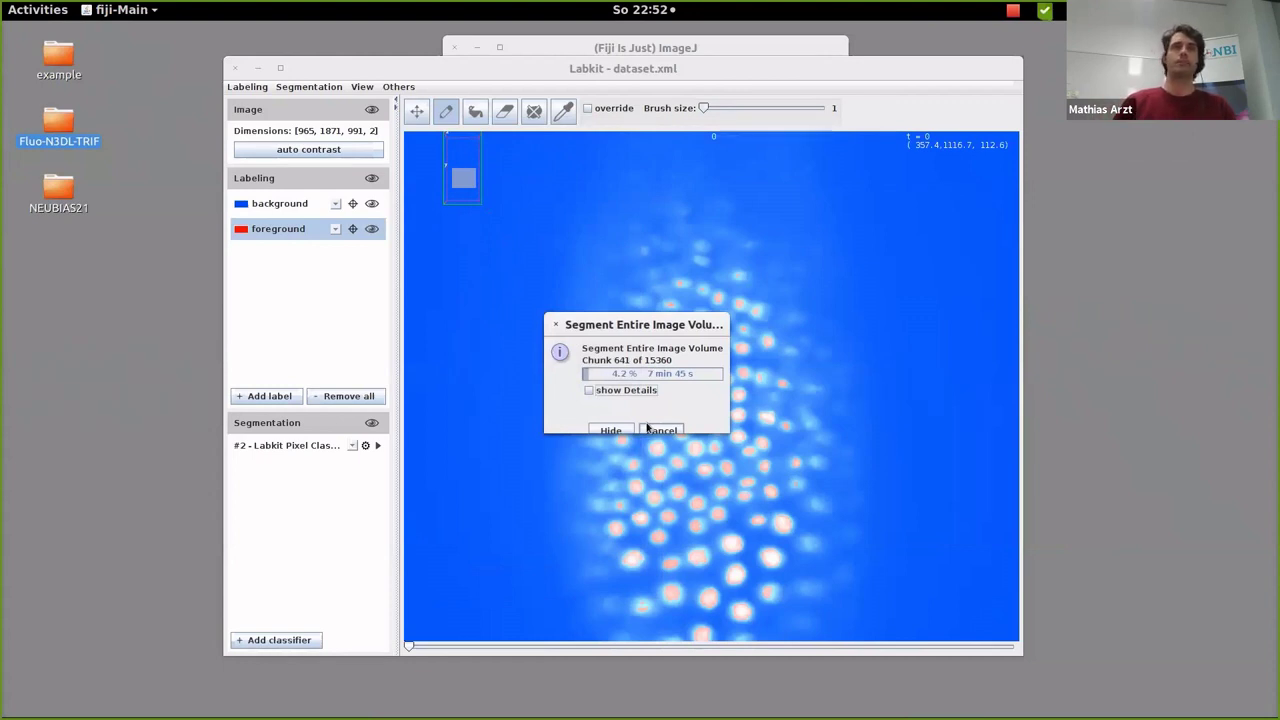
mouse_move(751, 474)
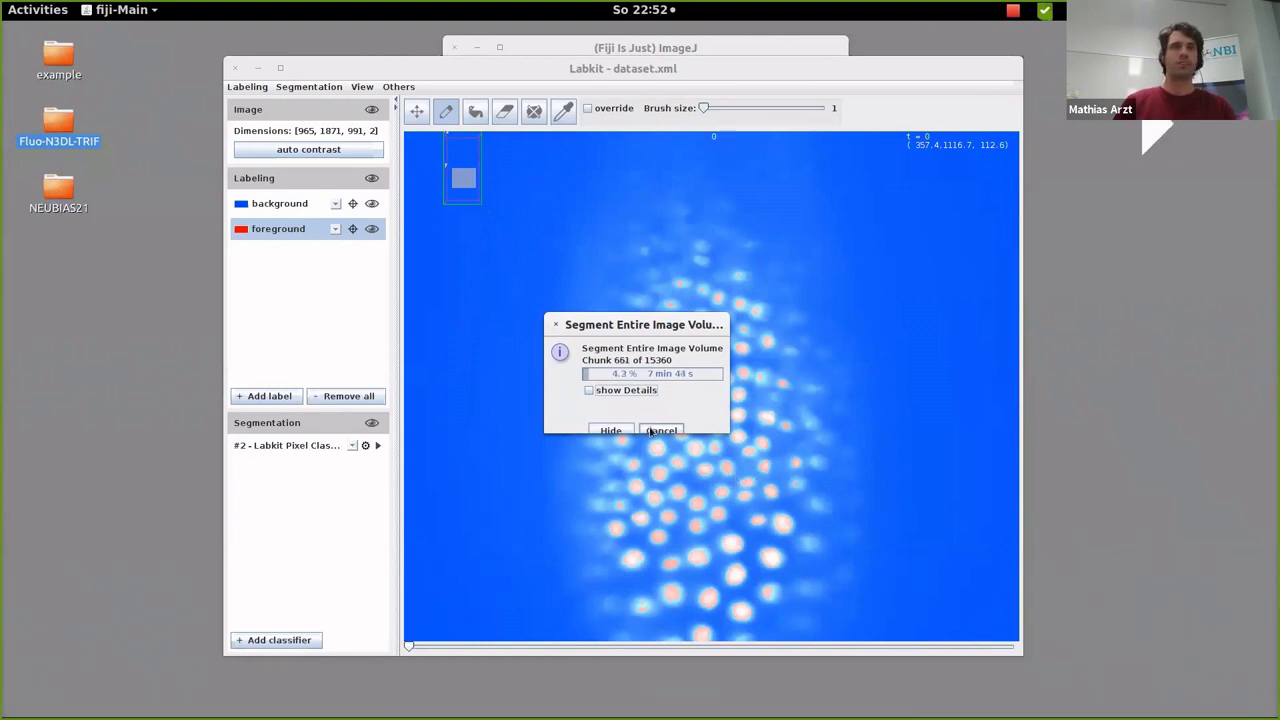
left_click(652, 431)
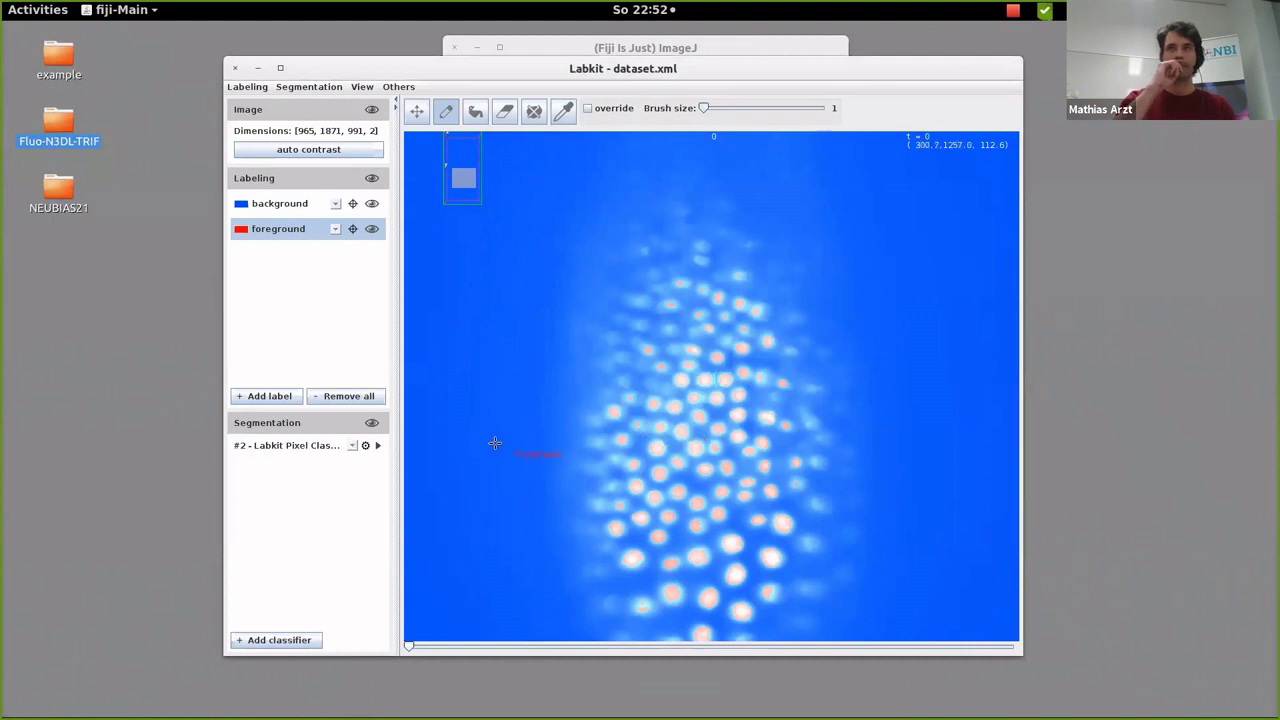
Save the trained classifier to the Desktop folder as Flou-N3DL.classifier.
left_click(352, 446)
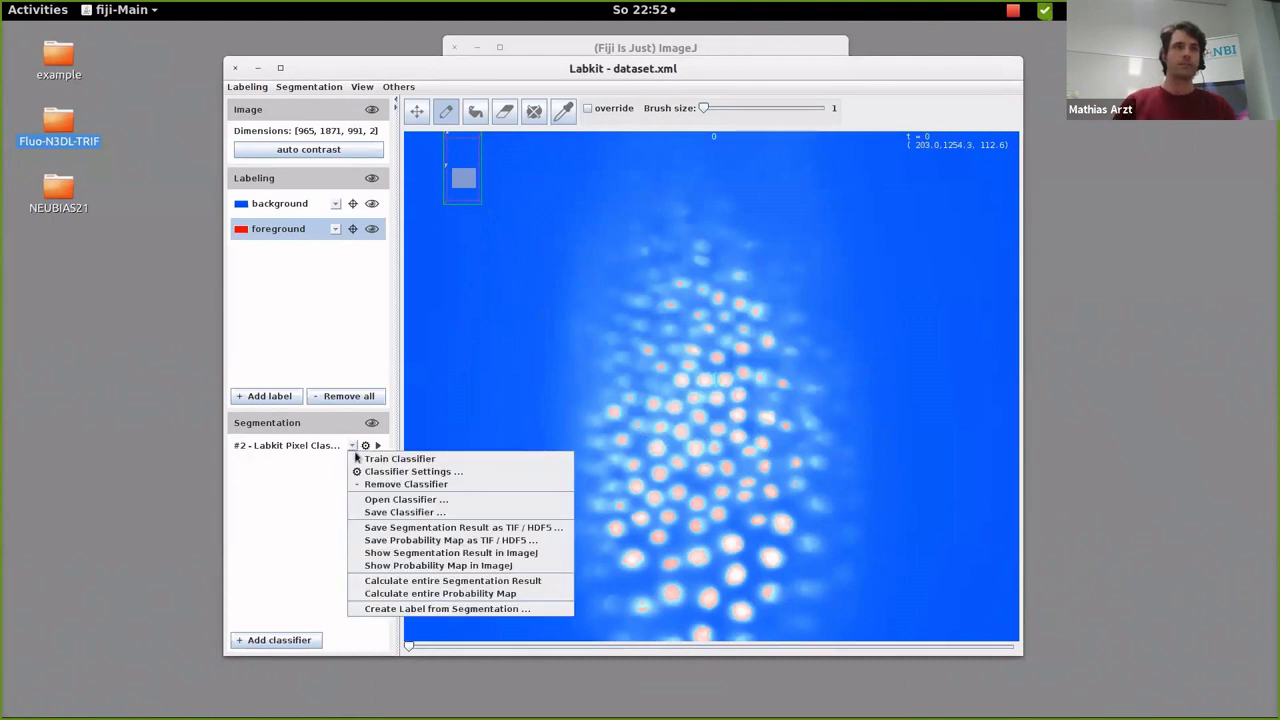
left_click(407, 513)
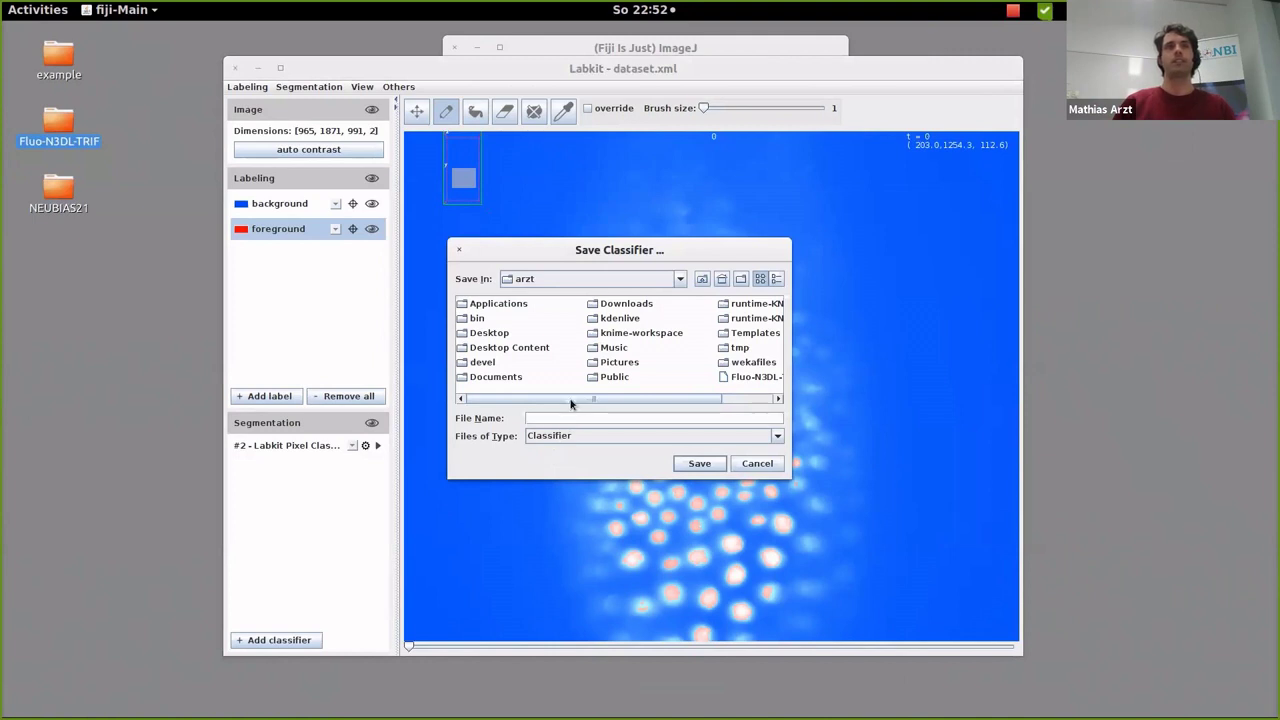
double_click(489, 333)
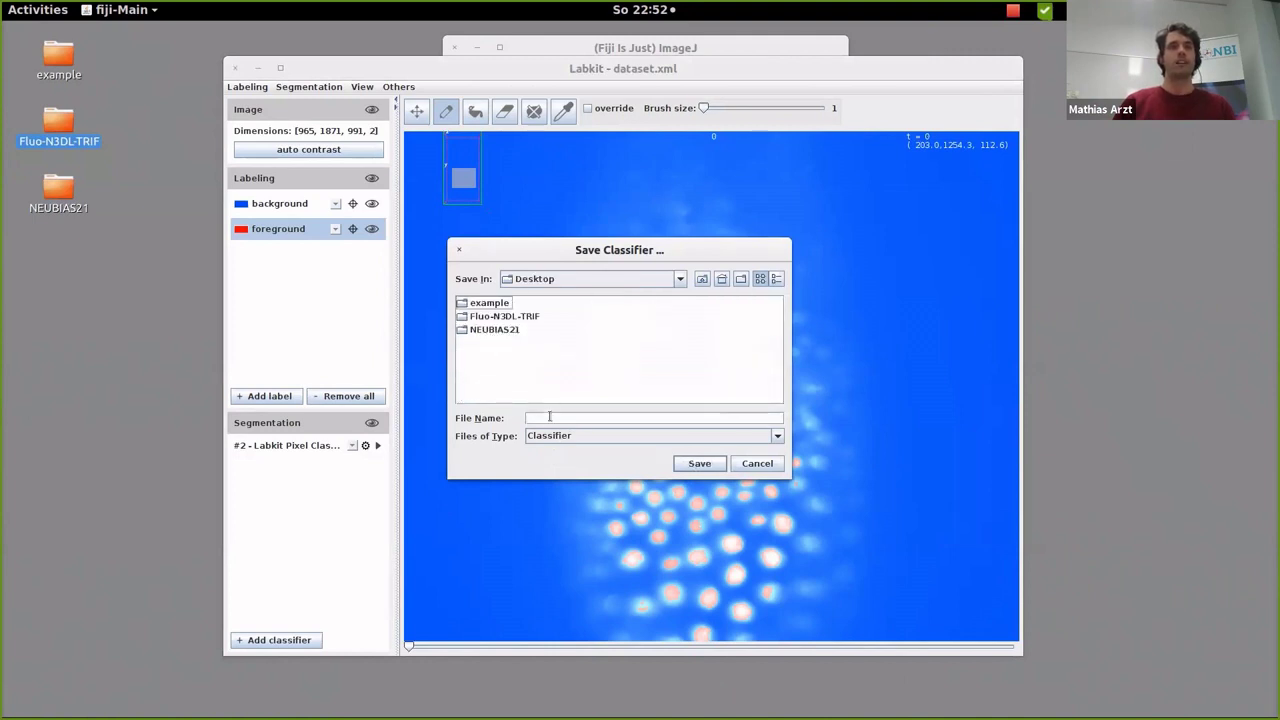
left_click(555, 418)
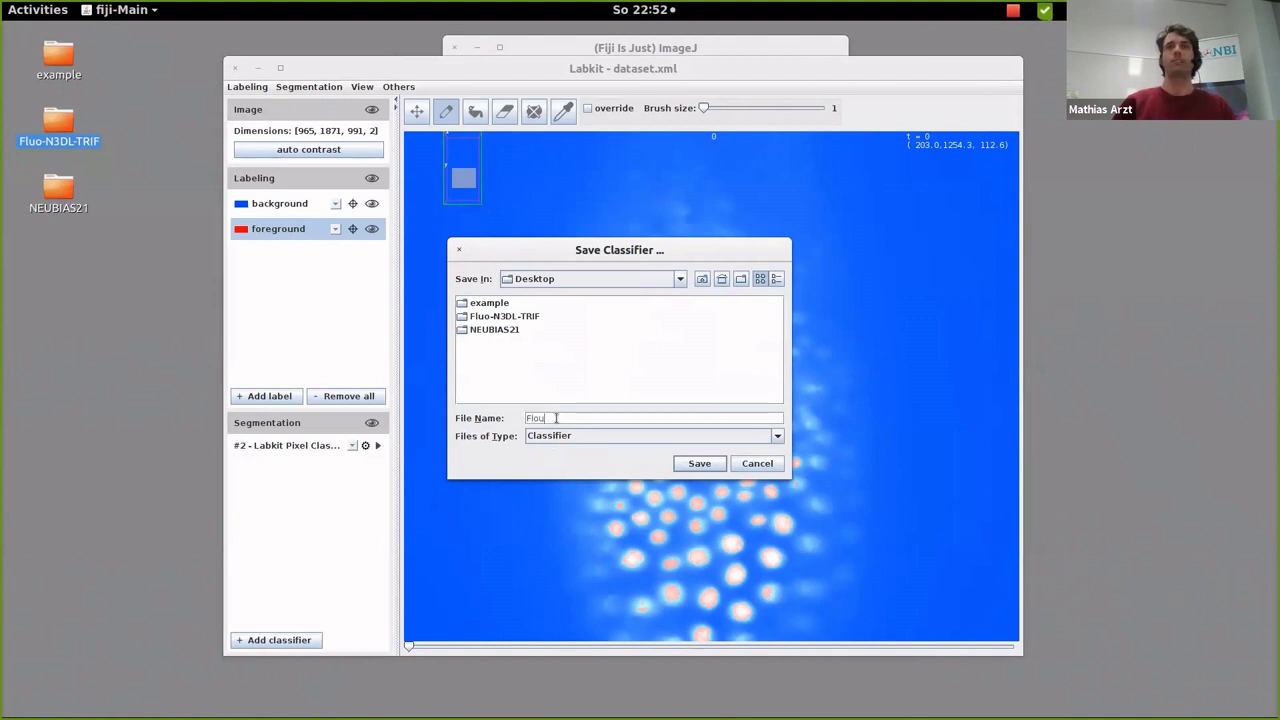
type("Flou-N")
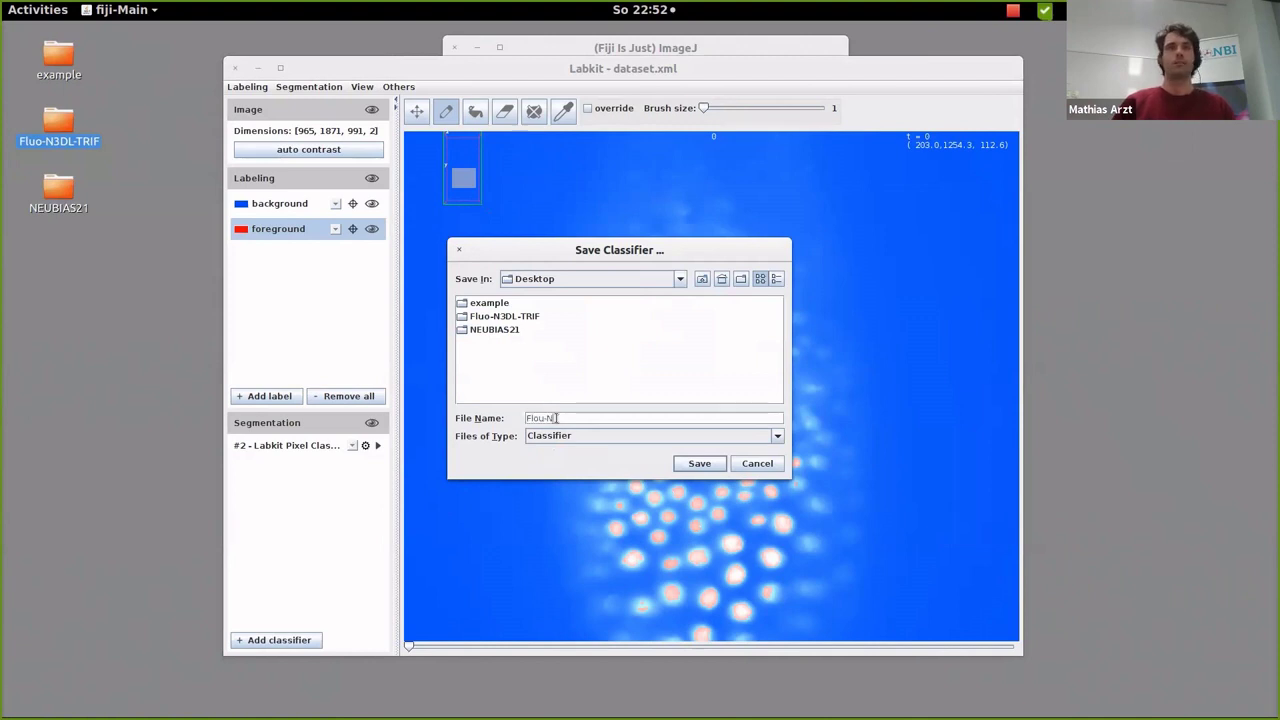
type("3DL")
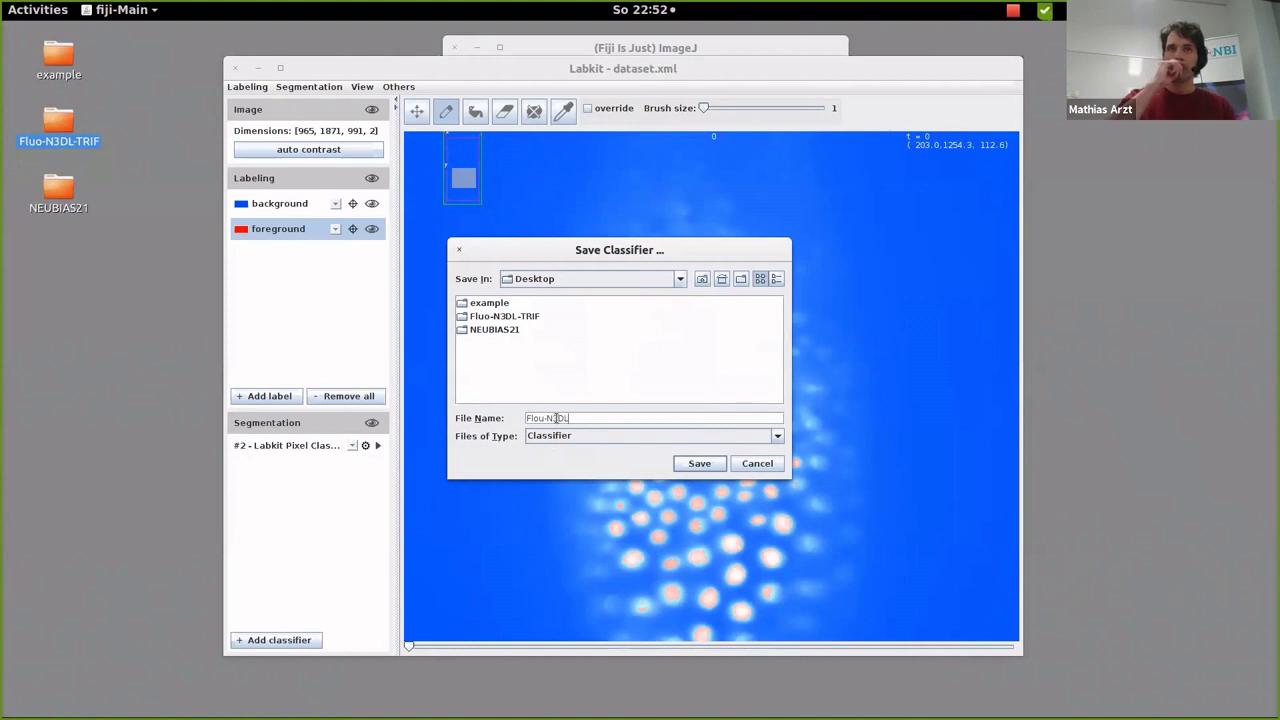
type(".classifier")
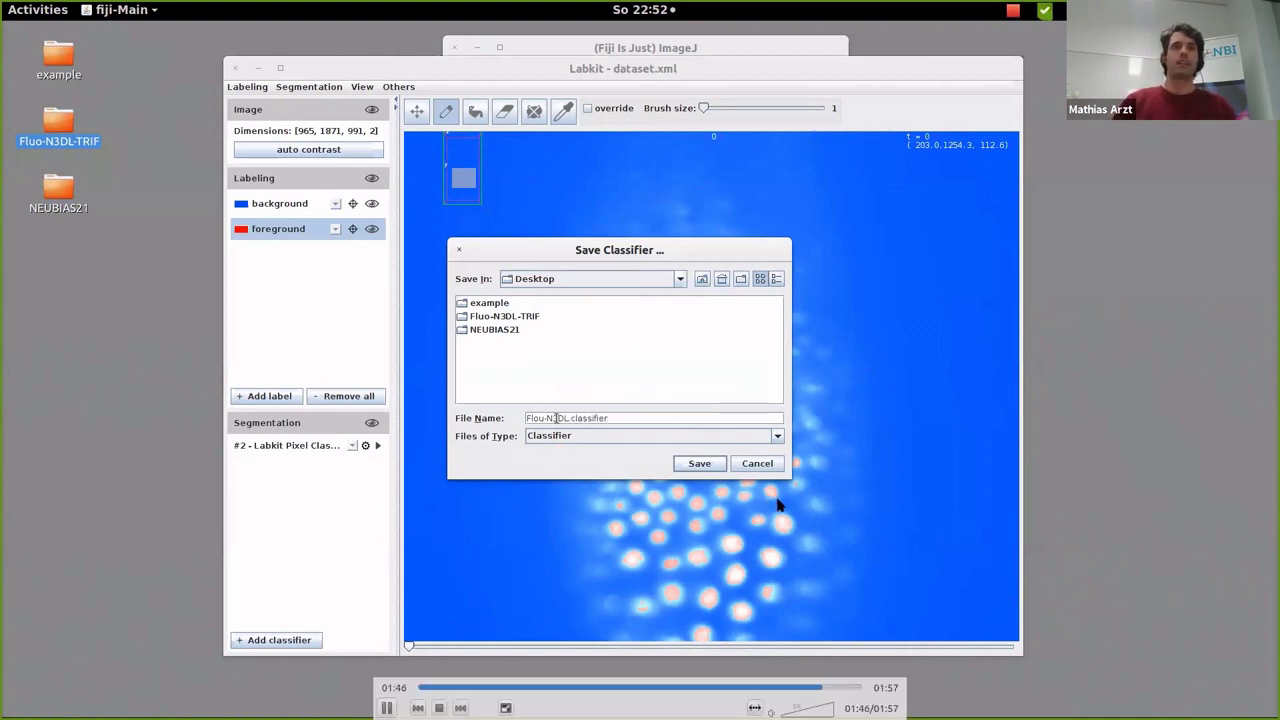
key("Return")
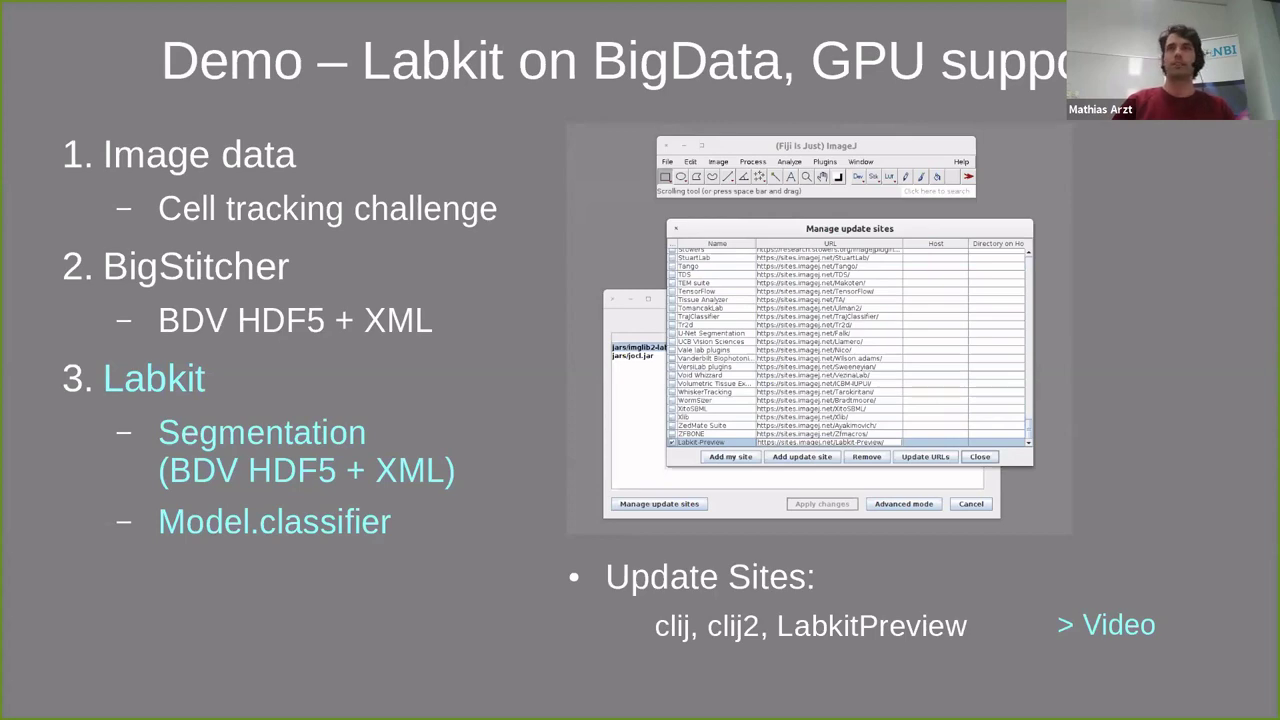
key("Right")
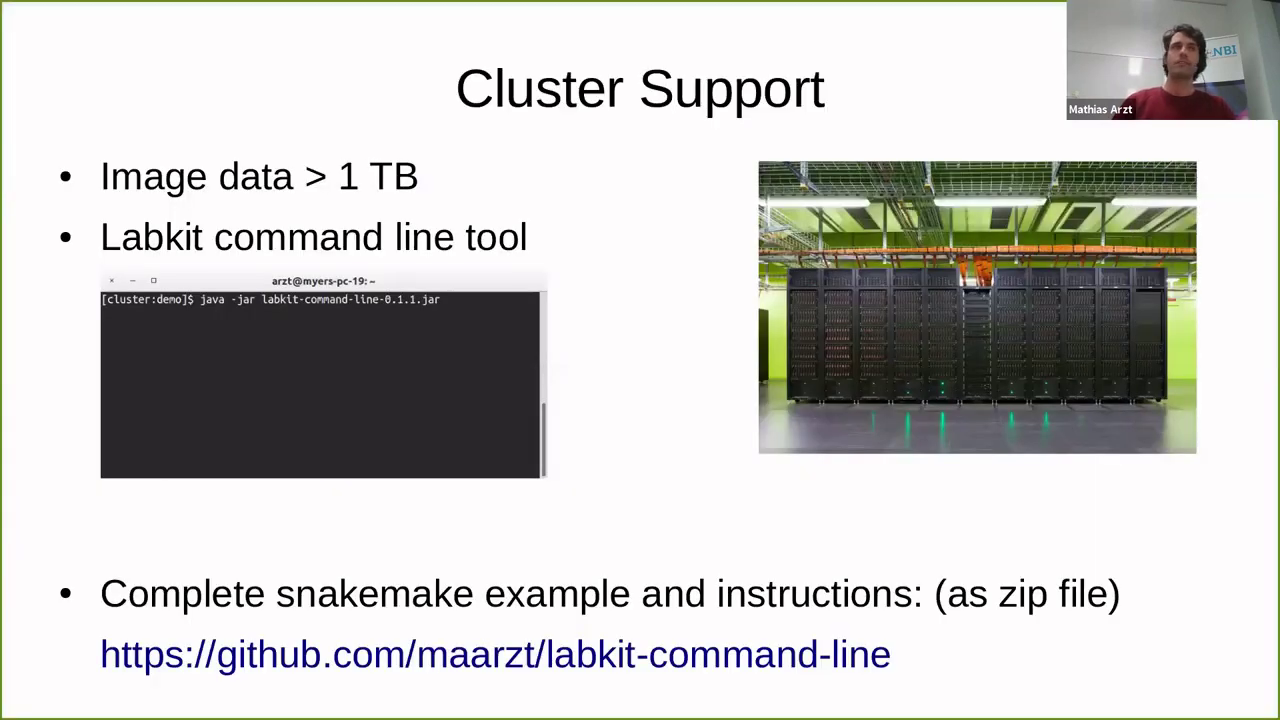
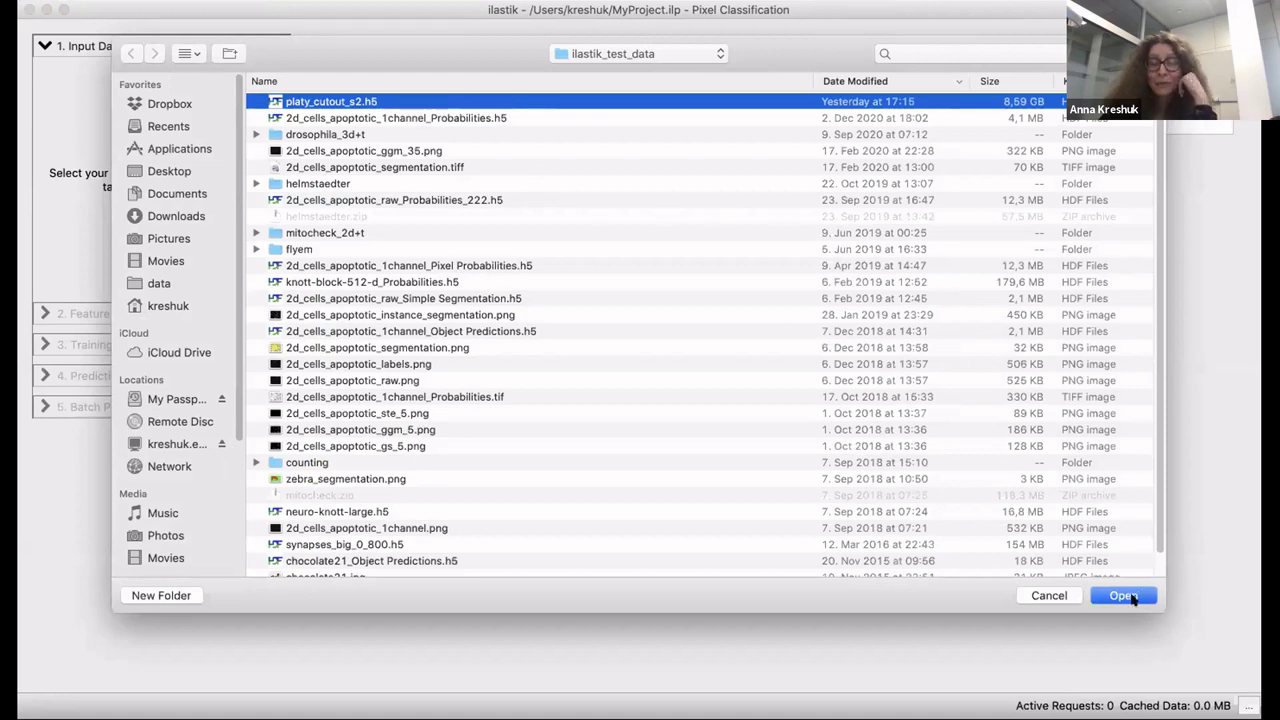
In ilastik, load platy_cutout_s2.h5 as raw data and centre the slice views on X 931, Y 1145, Z 1024.
left_click(1133, 597)
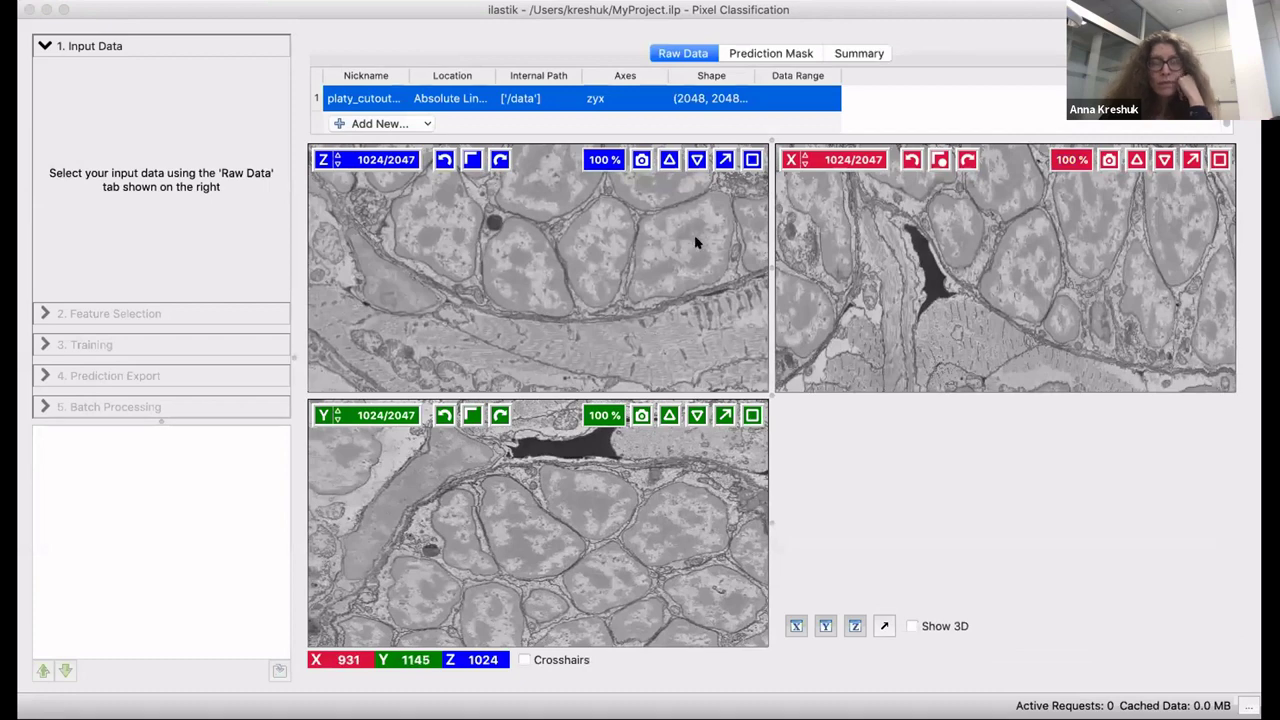
double_click(694, 243)
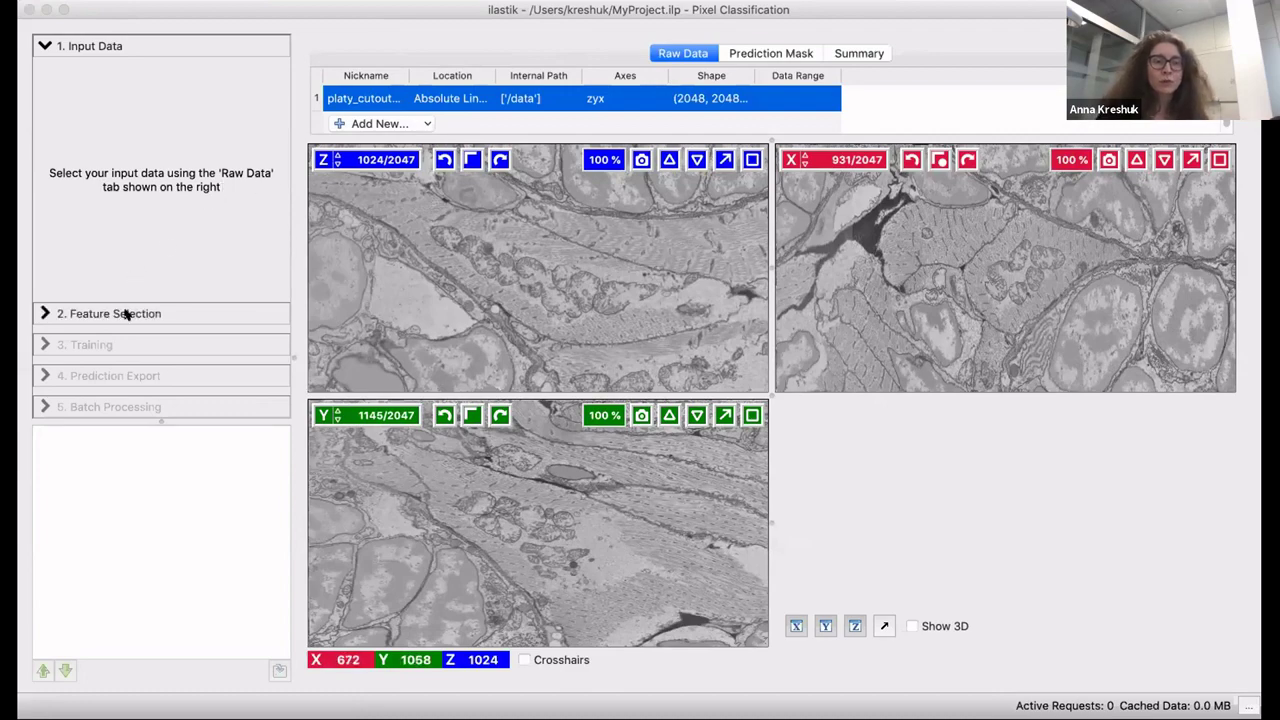
Select the 3D features Color/Intensity at sigmas 0.70 to 10.00, Edge at 1.60 and 5.00, and Texture at 1.00 and 3.50.
left_click(126, 314)
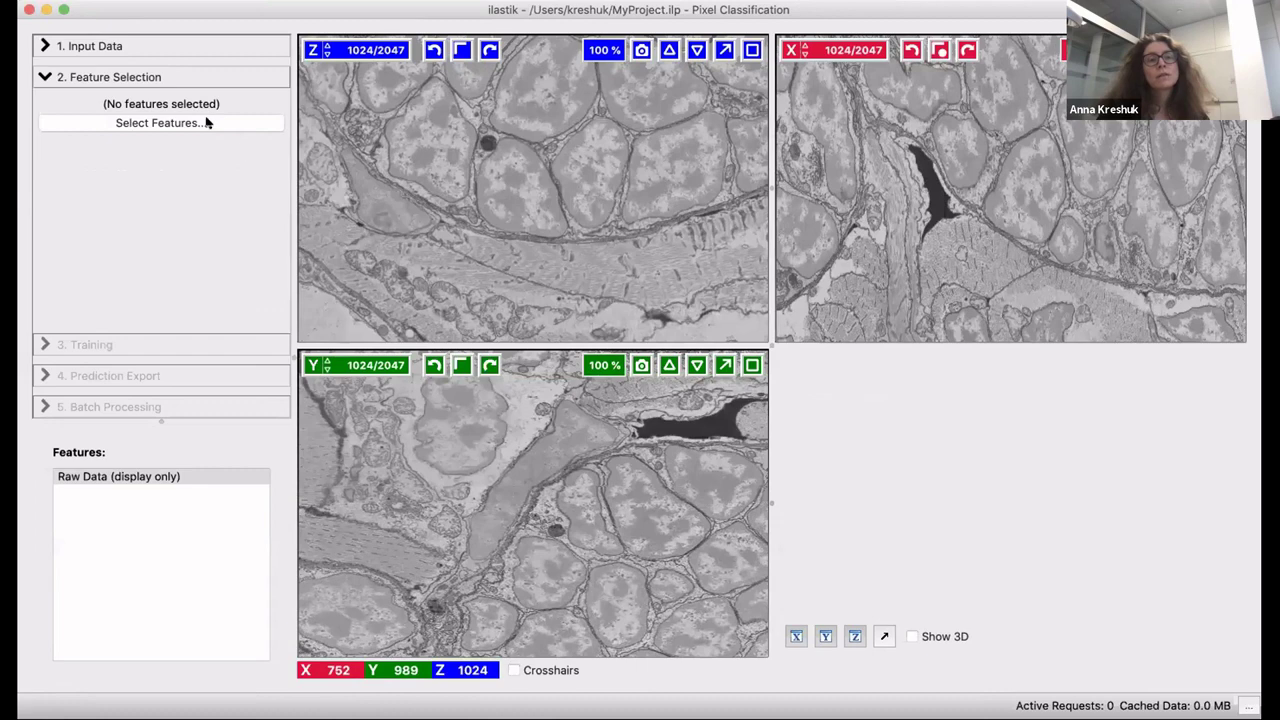
left_click(205, 122)
left_click_drag(577, 300, 721, 298)
left_click(703, 320)
left_click(668, 341)
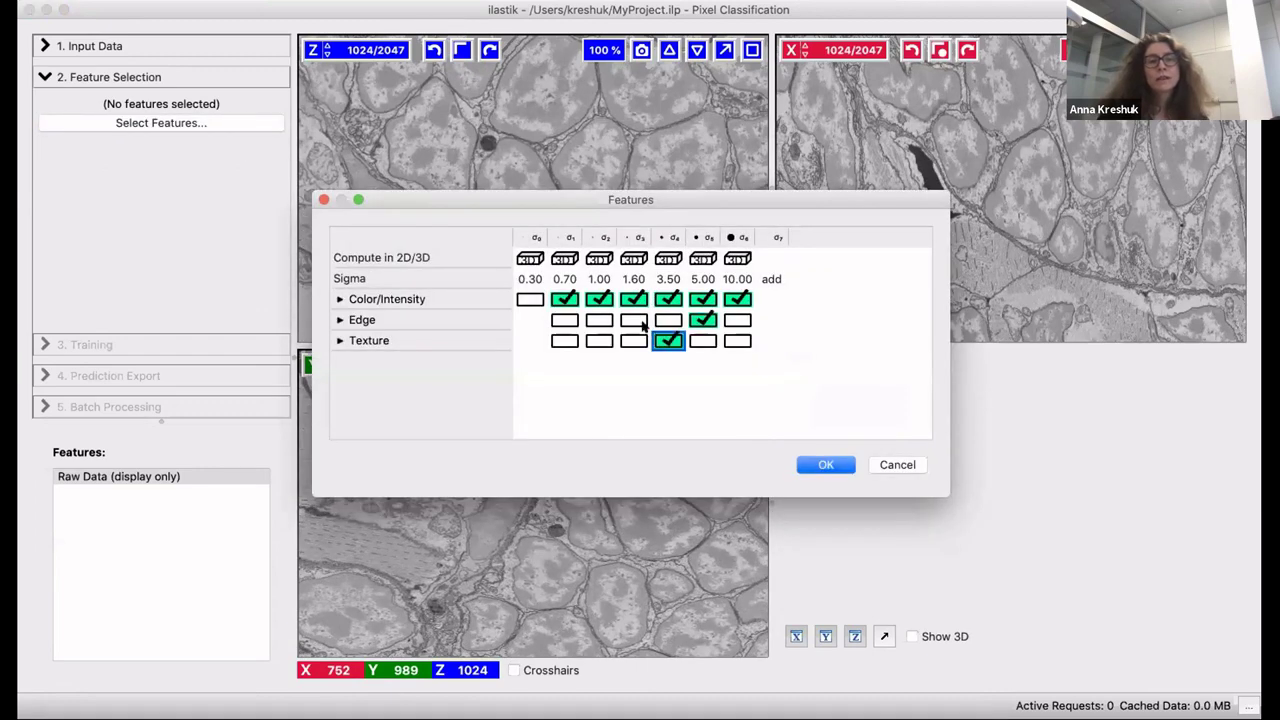
left_click(633, 320)
left_click(599, 341)
left_click(814, 463)
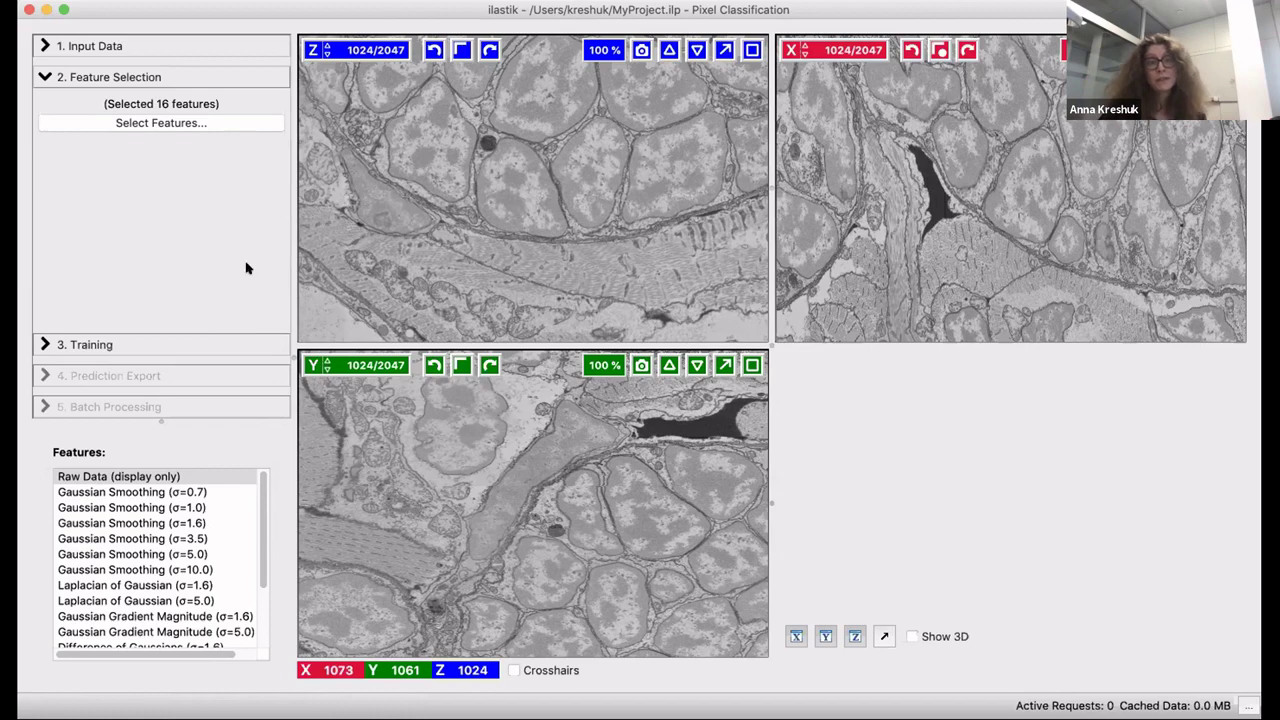
Start the training stage, maximize the Z slice view on the cluster of nuclei and add a third label.
left_click(197, 350)
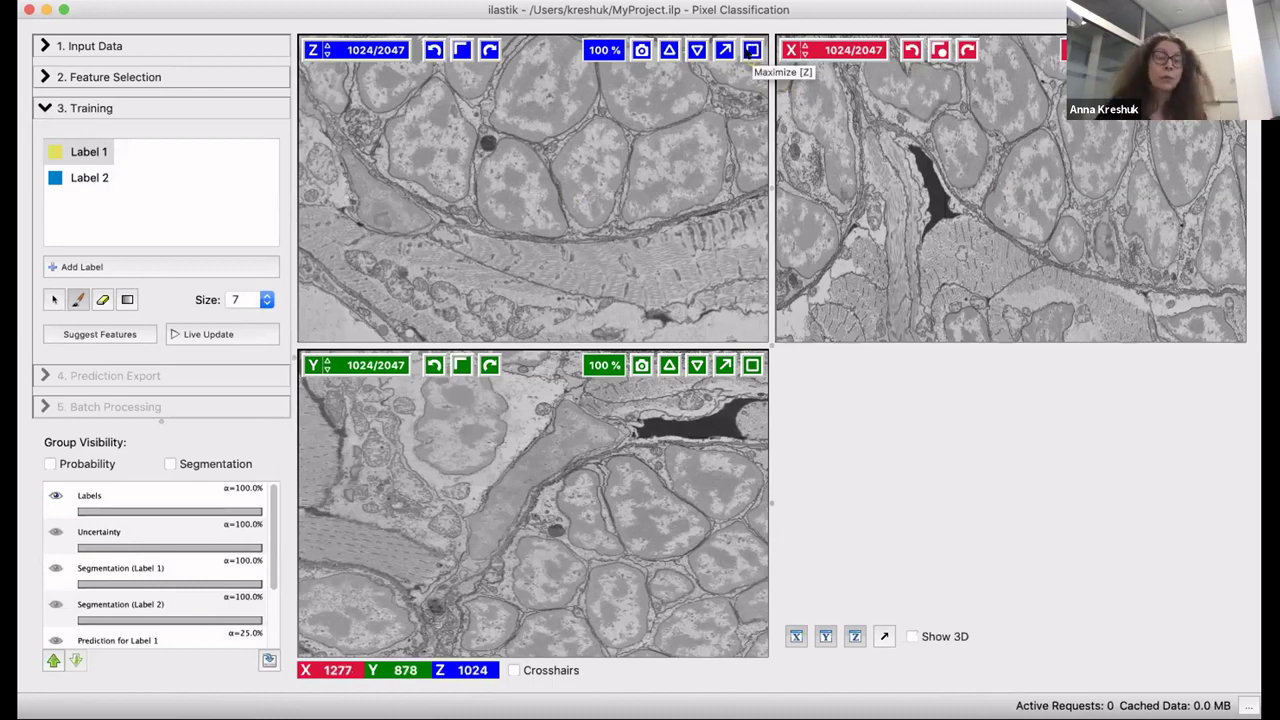
left_click(751, 50)
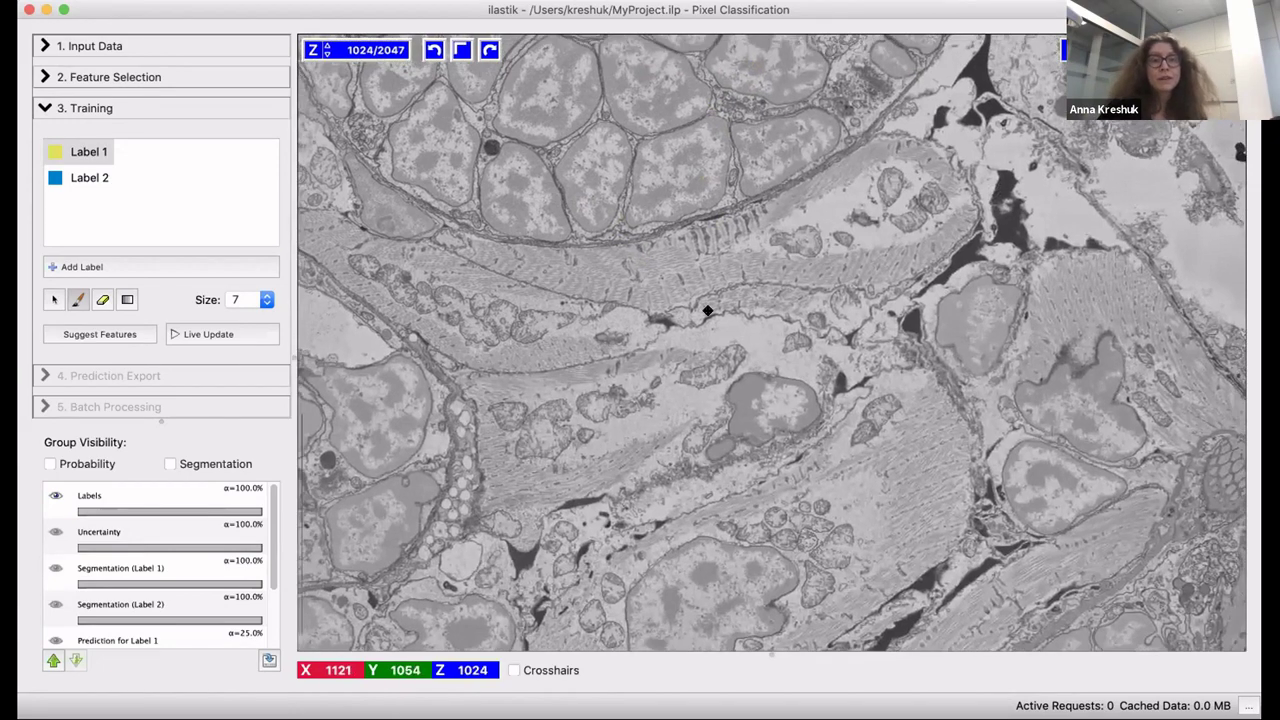
mouse_move(707, 311)
left_mouse_down()
mouse_move(831, 374)
mouse_move(851, 489)
mouse_move(891, 563)
mouse_move(830, 455)
left_mouse_up()
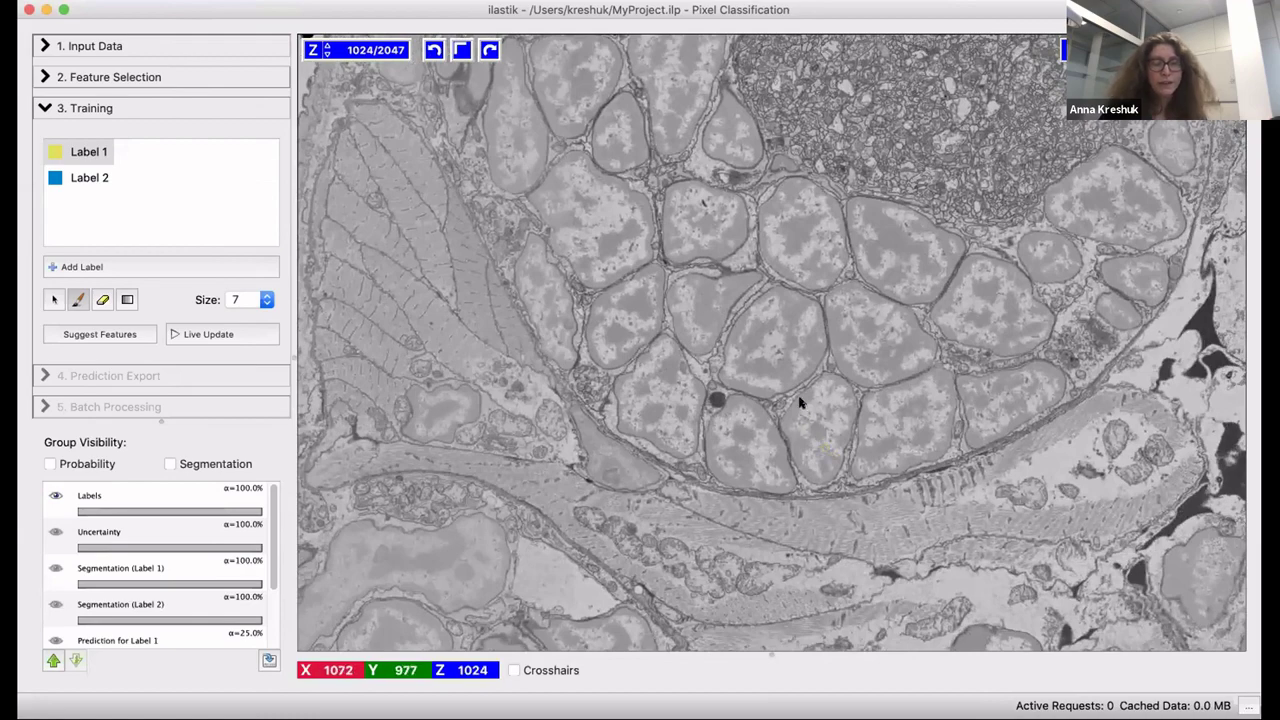
scroll(800, 402, "up", 5)
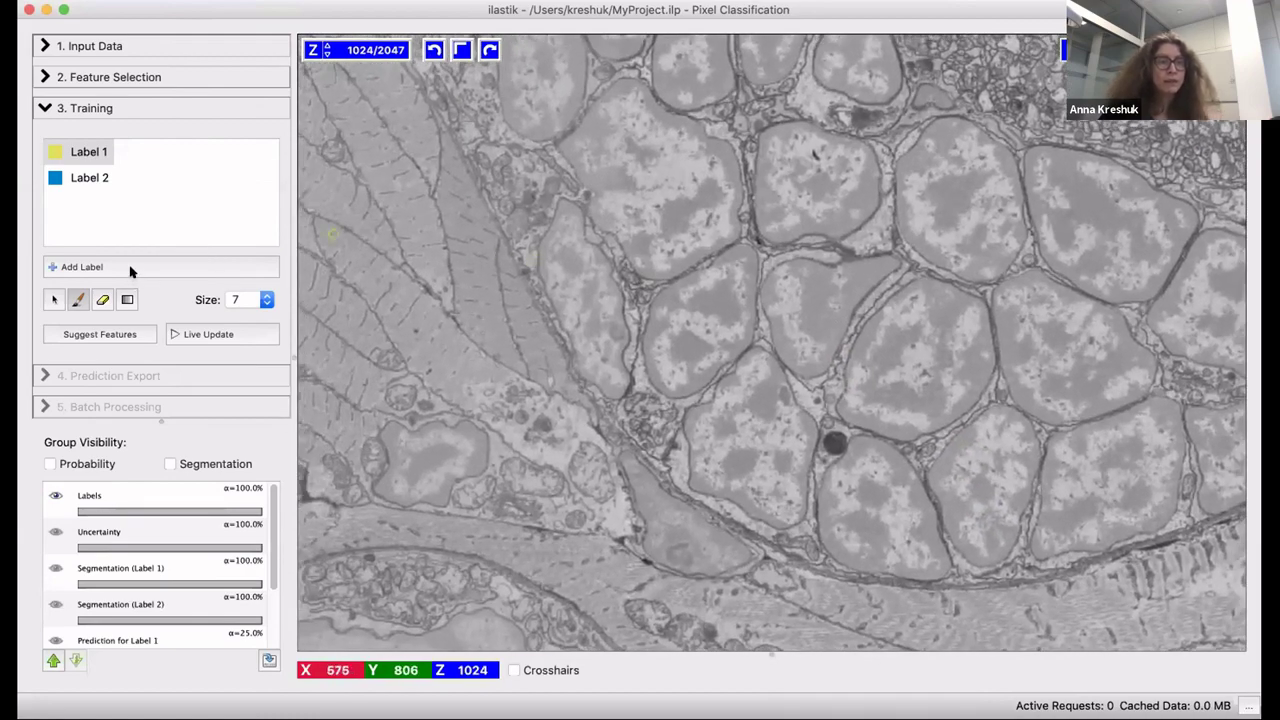
left_click(130, 267)
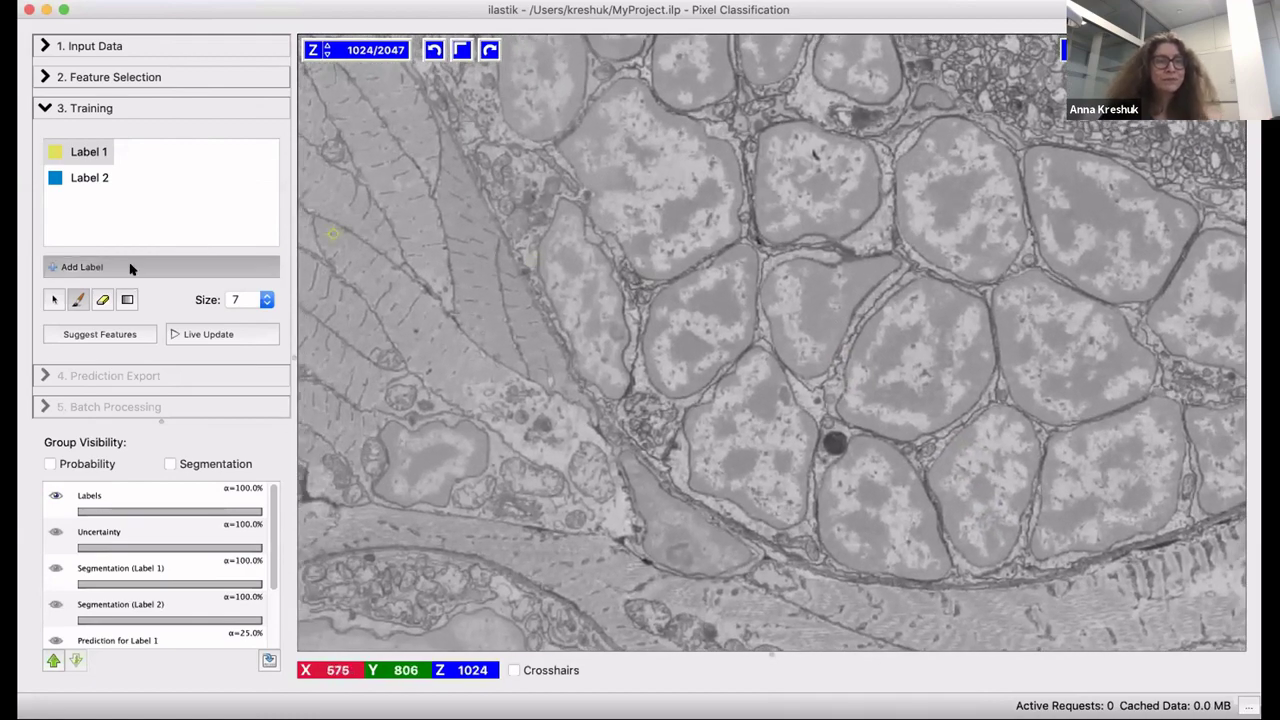
With brush size 7, paint Label 1 along a muscle fibre and a Label 2 loop inside a nucleus.
left_click(86, 151)
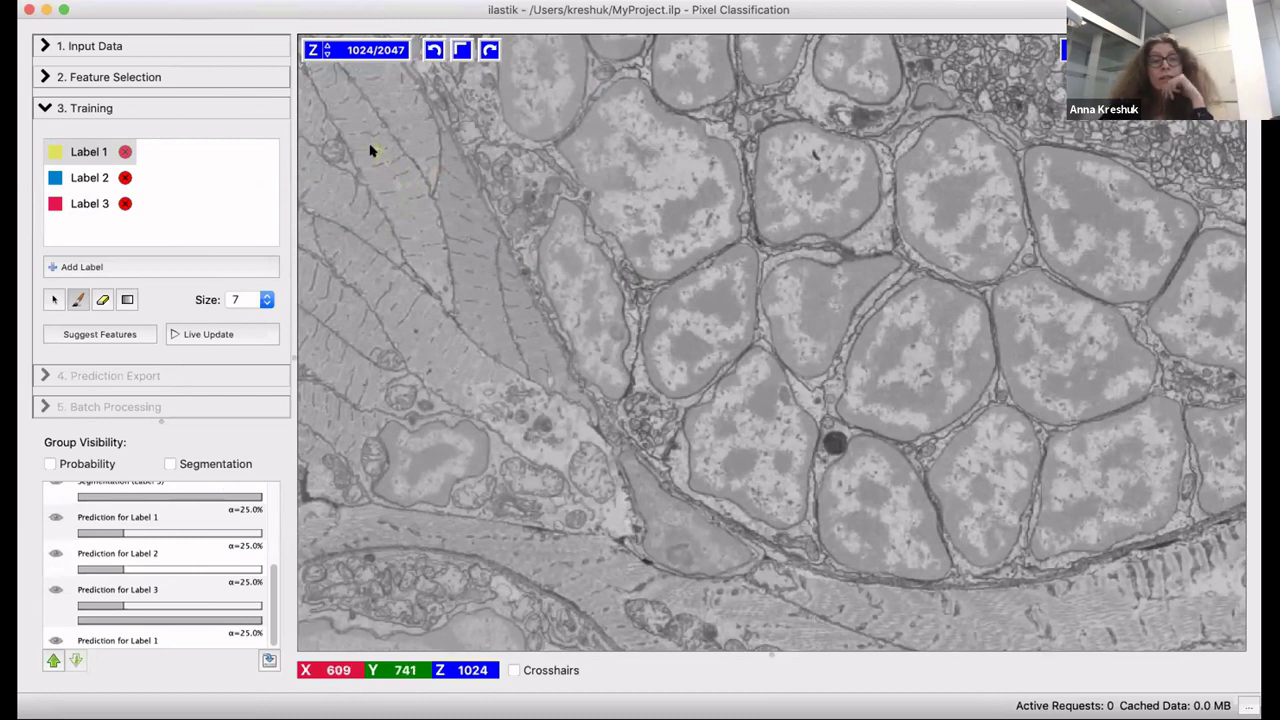
left_click_drag(370, 150, 417, 242)
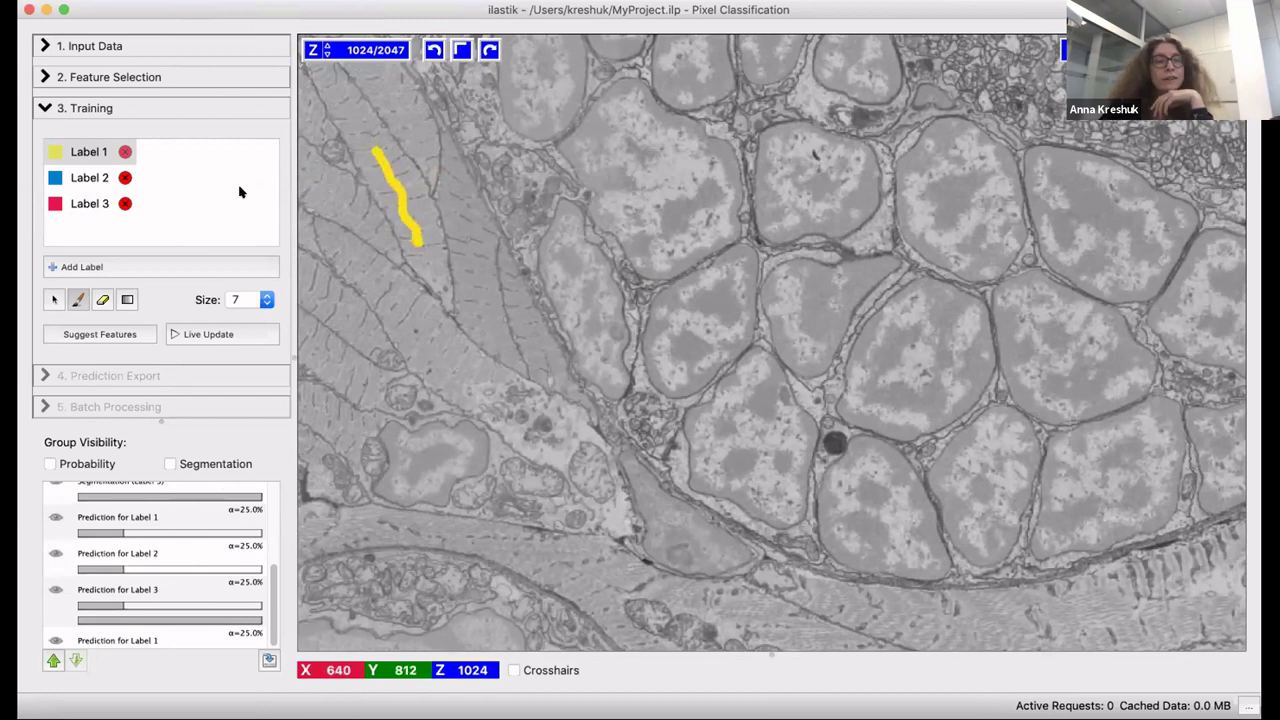
left_click(88, 177)
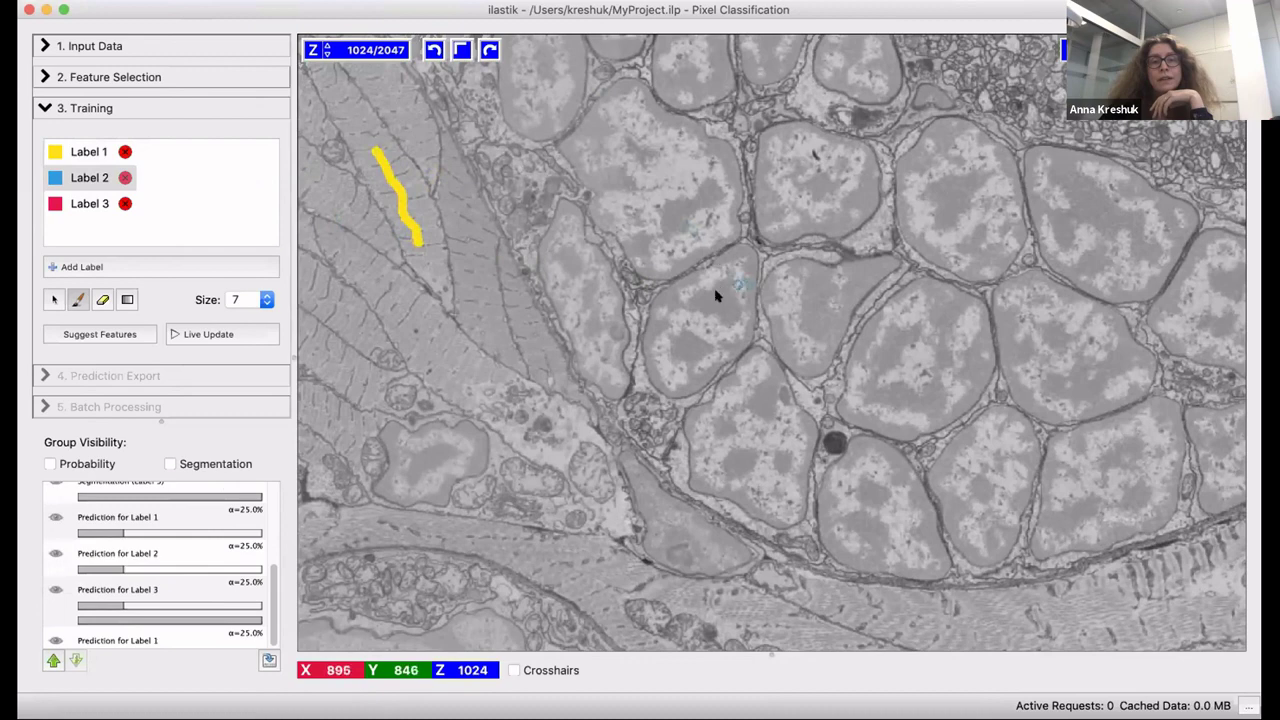
mouse_move(728, 290)
left_mouse_down()
mouse_move(658, 336)
mouse_move(673, 348)
mouse_move(720, 310)
left_mouse_up()
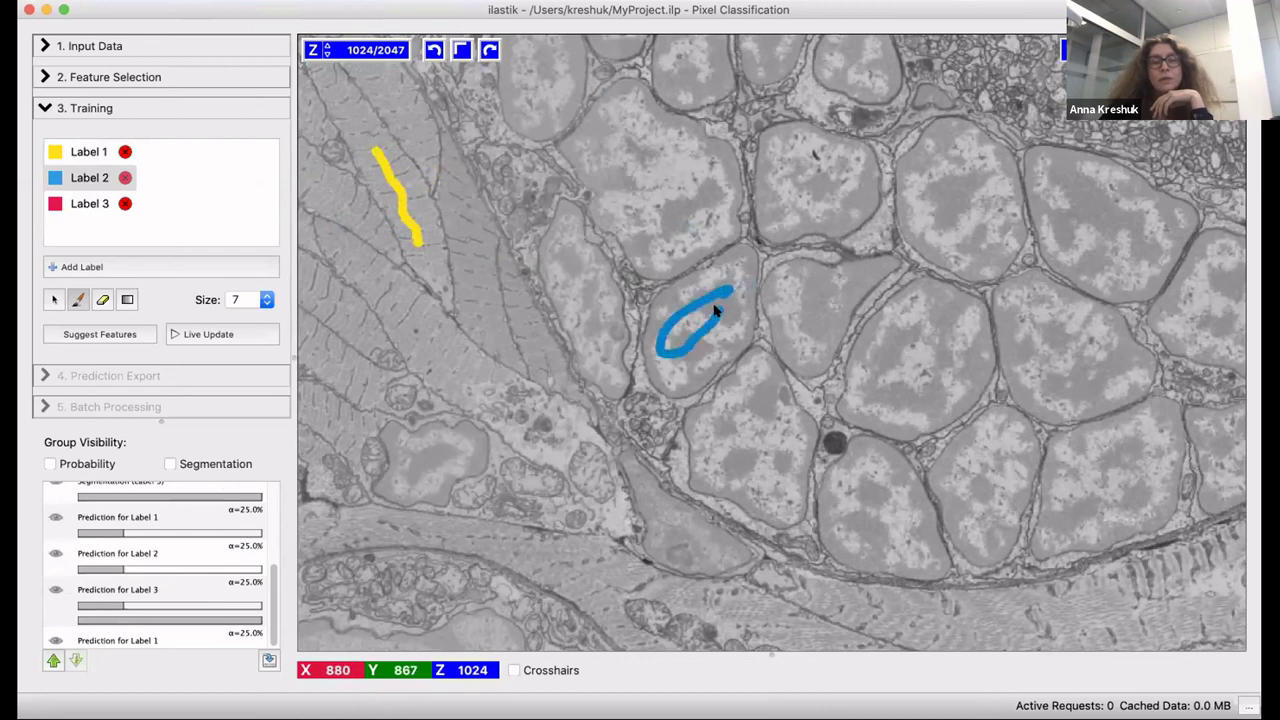
With brush size 1, trace Label 3 along a muscle fibre boundary and a membrane between two neighbouring nuclei.
left_click(95, 203)
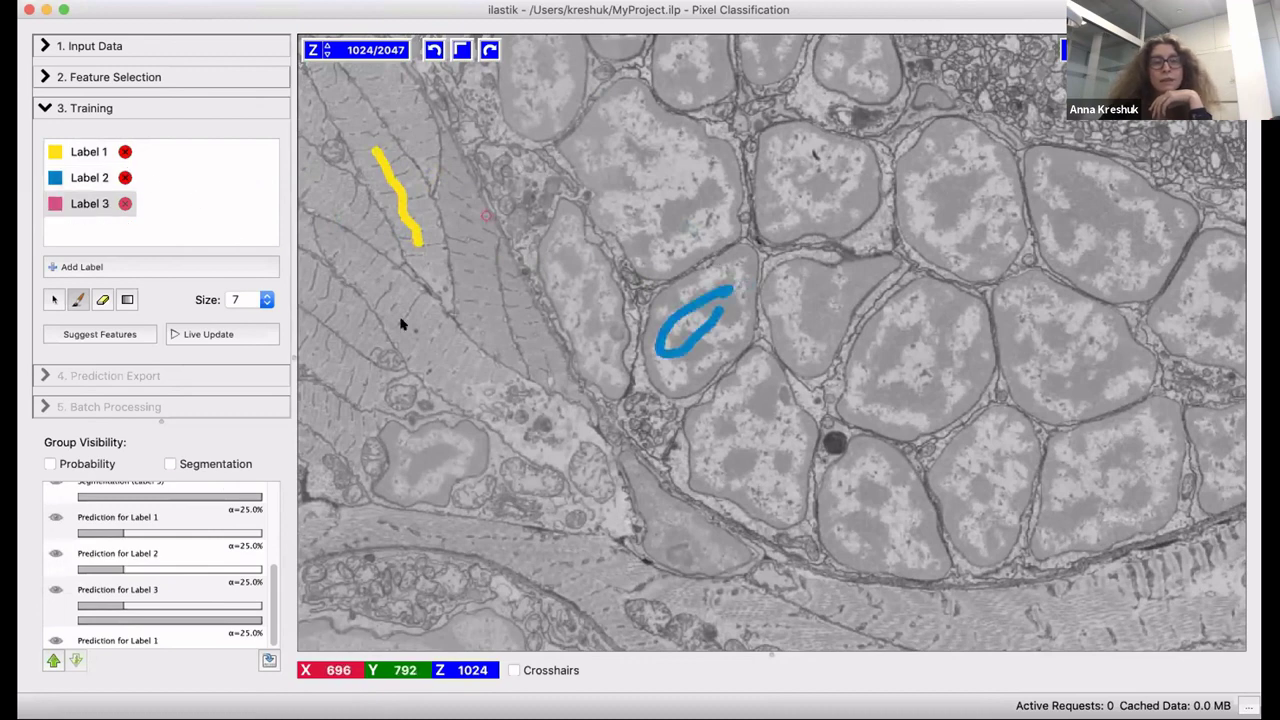
key("minus")
key("minus")
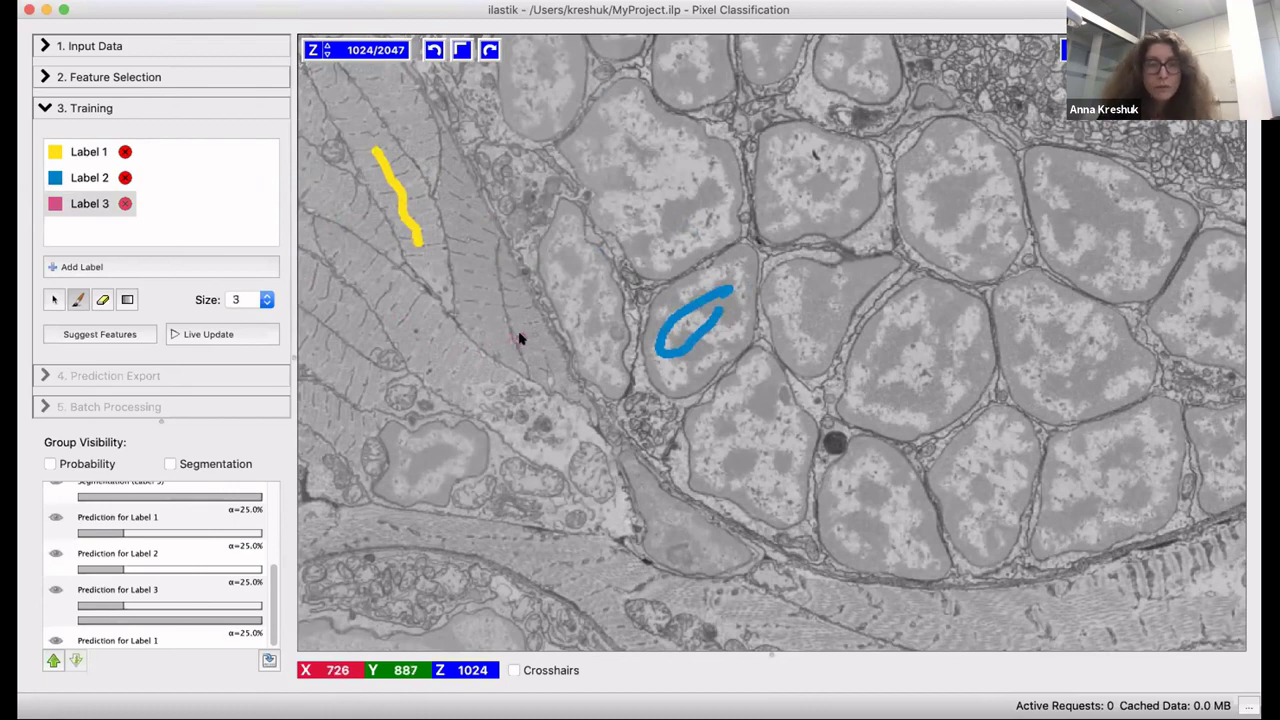
scroll(590, 328, "up", 4)
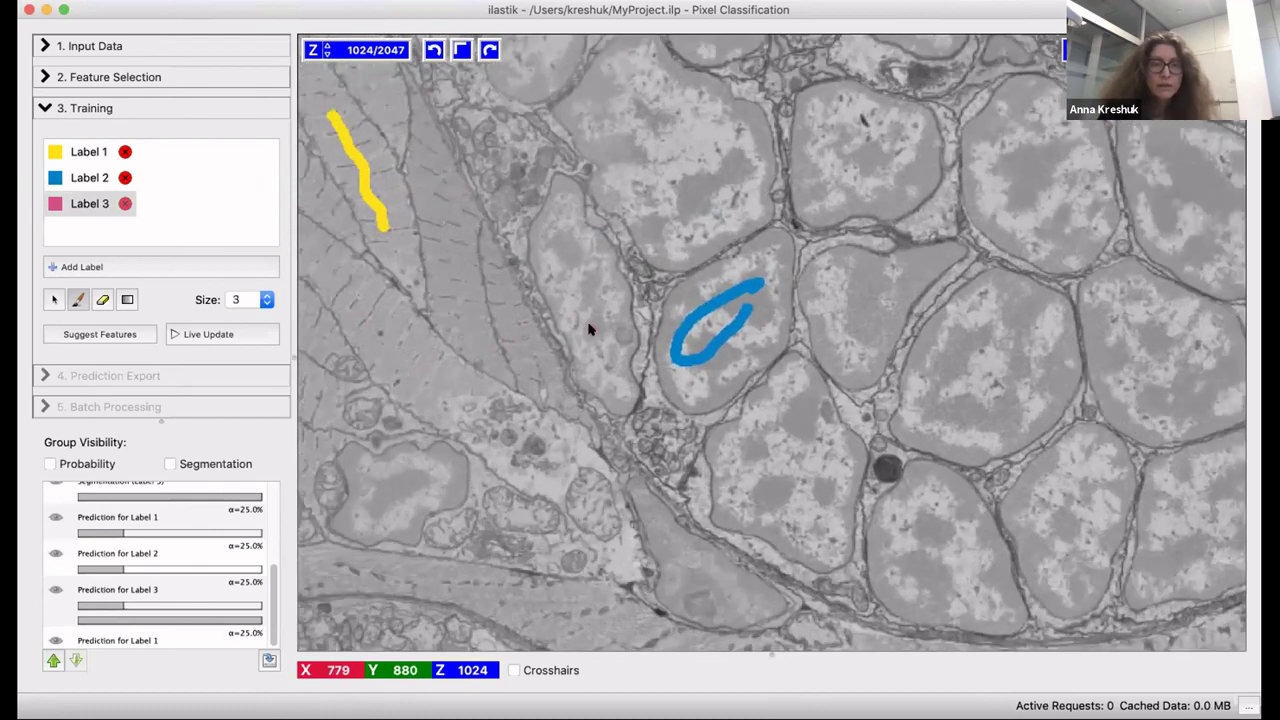
scroll(590, 328, "up", 1)
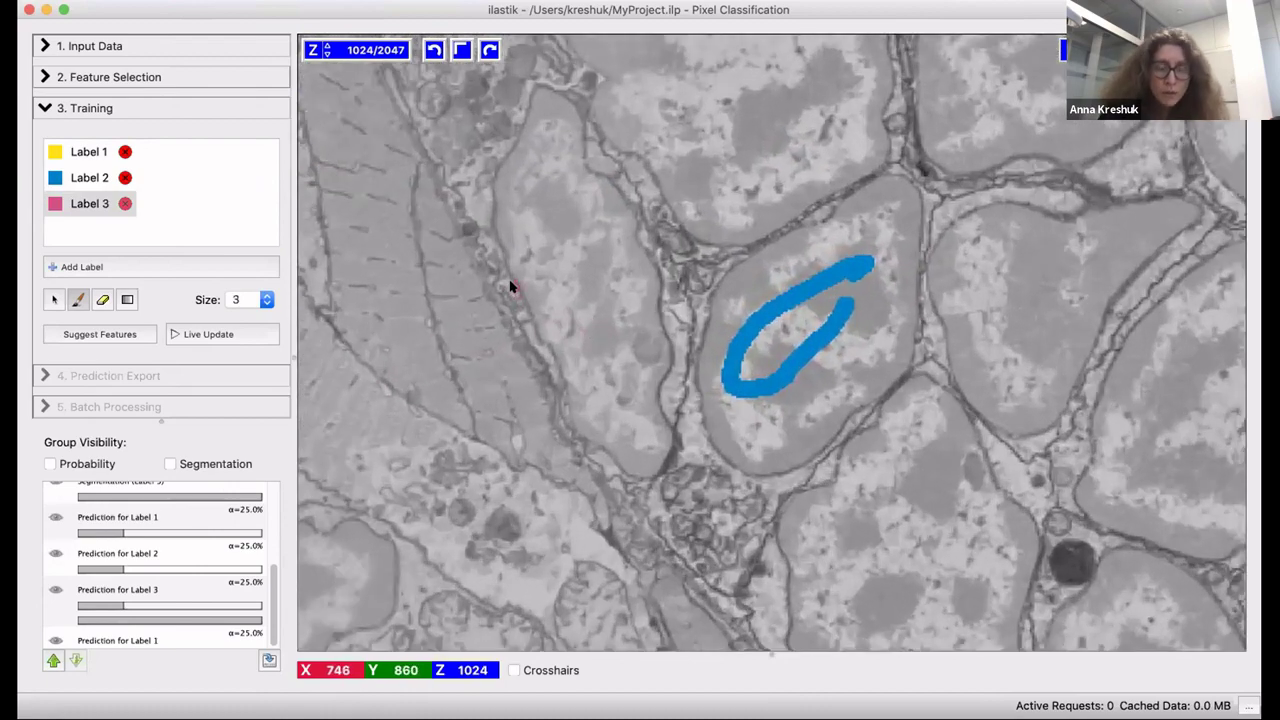
key("minus")
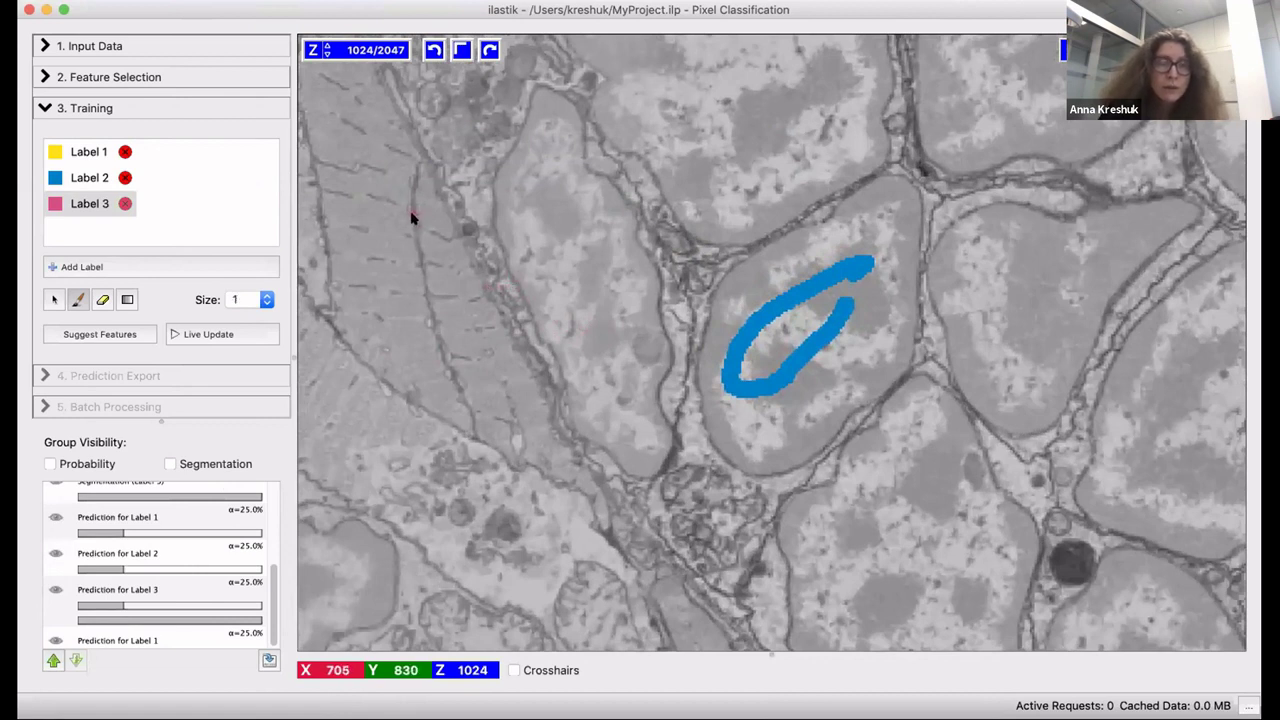
left_click_drag(411, 217, 416, 246)
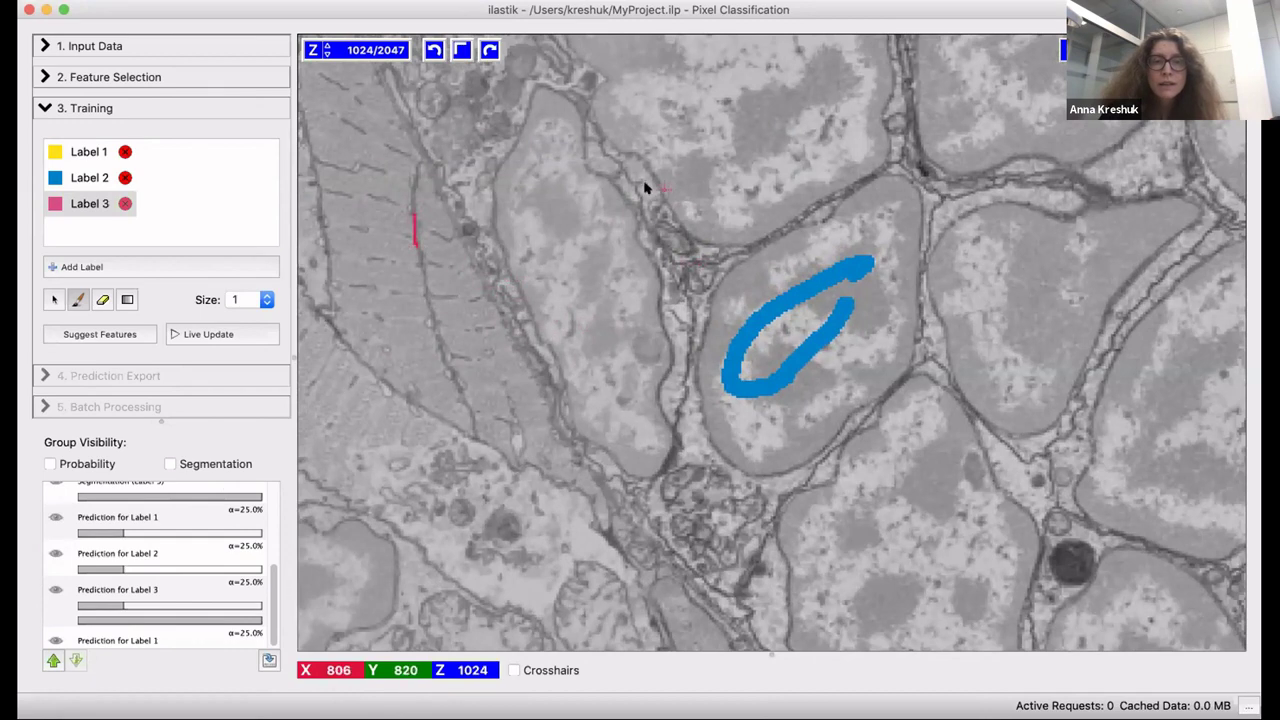
left_click_drag(606, 157, 638, 203)
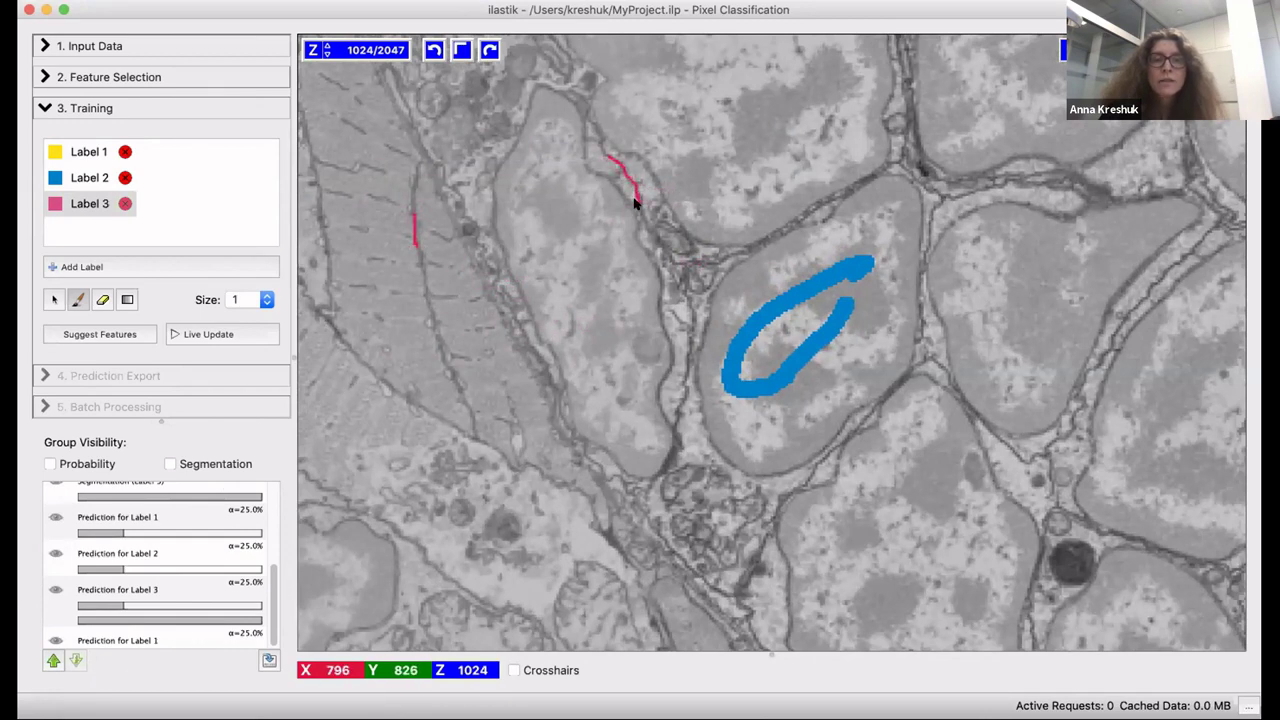
Turn on live prediction and paint two more Label 1 strokes on the muscle fibres with brush size 11.
left_click(205, 333)
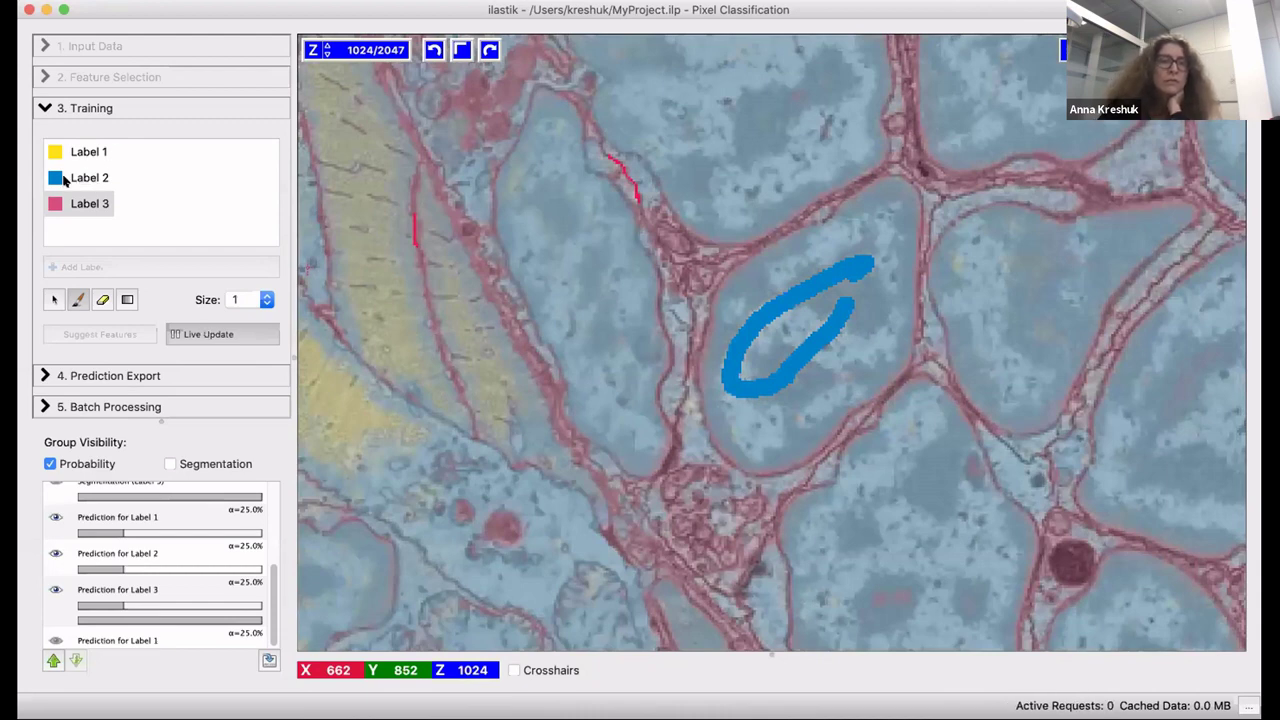
left_click(85, 155)
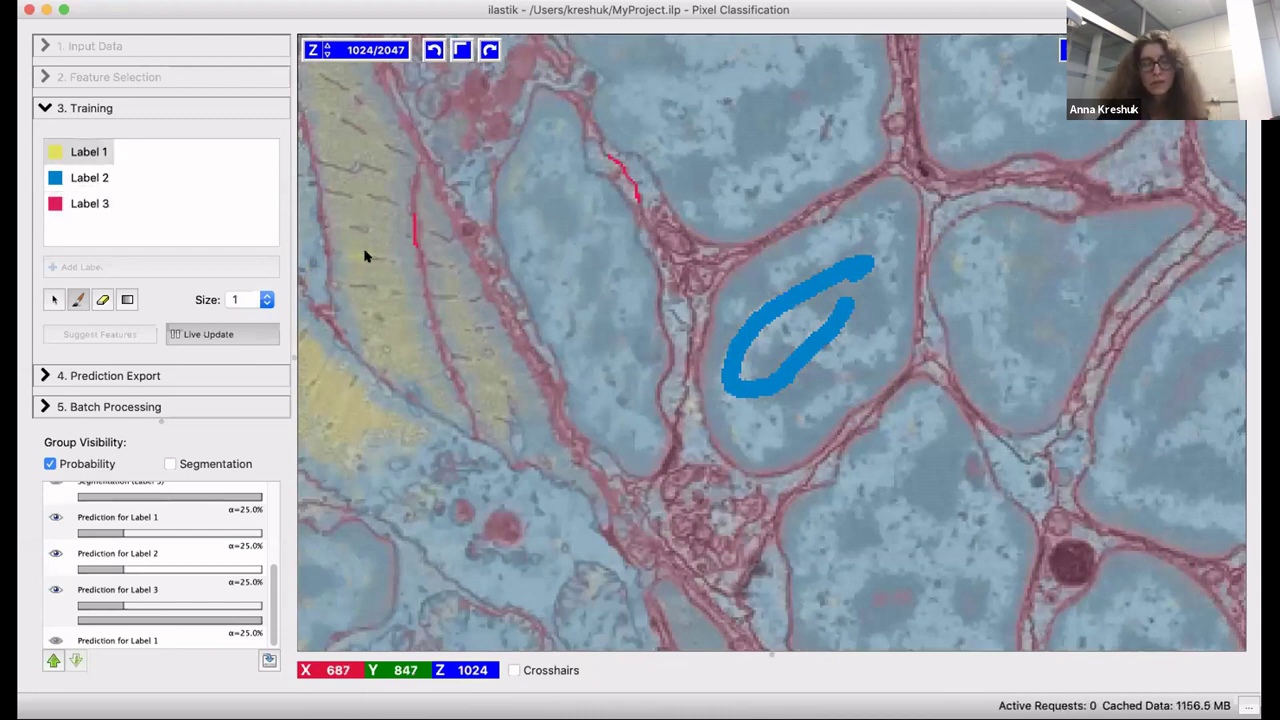
left_click_drag(372, 158, 370, 283)
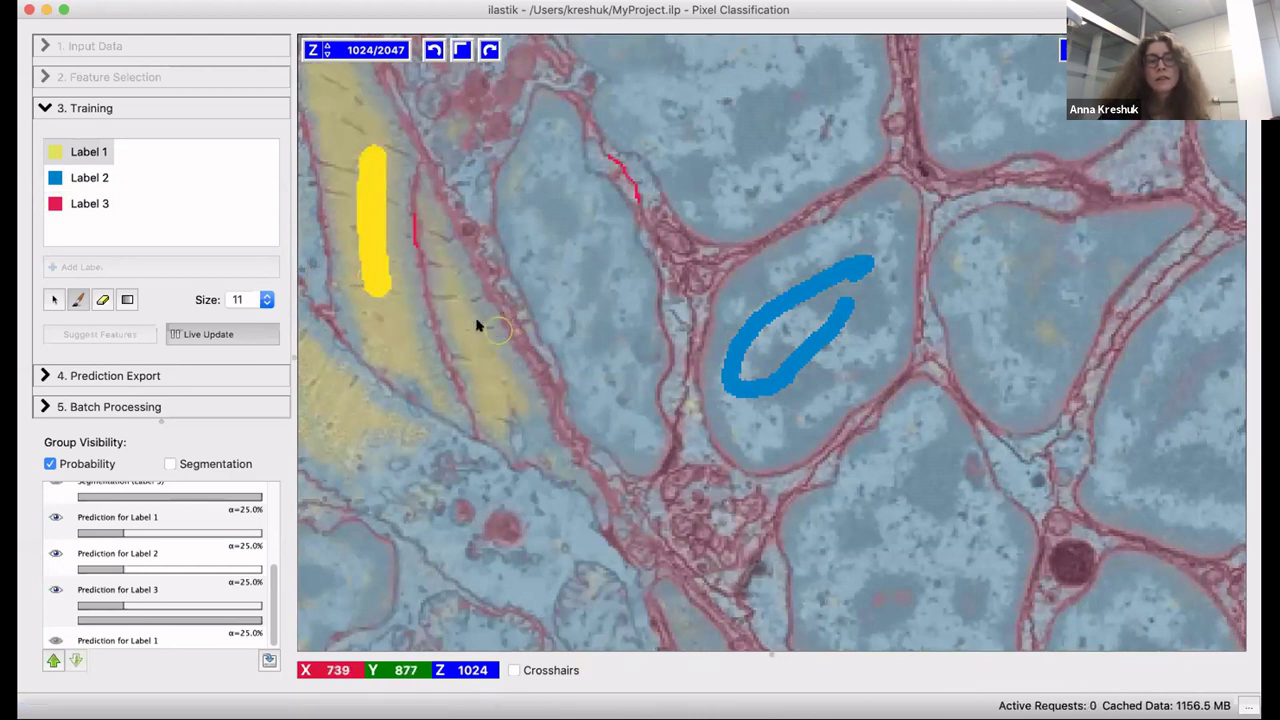
left_click_drag(463, 310, 493, 374)
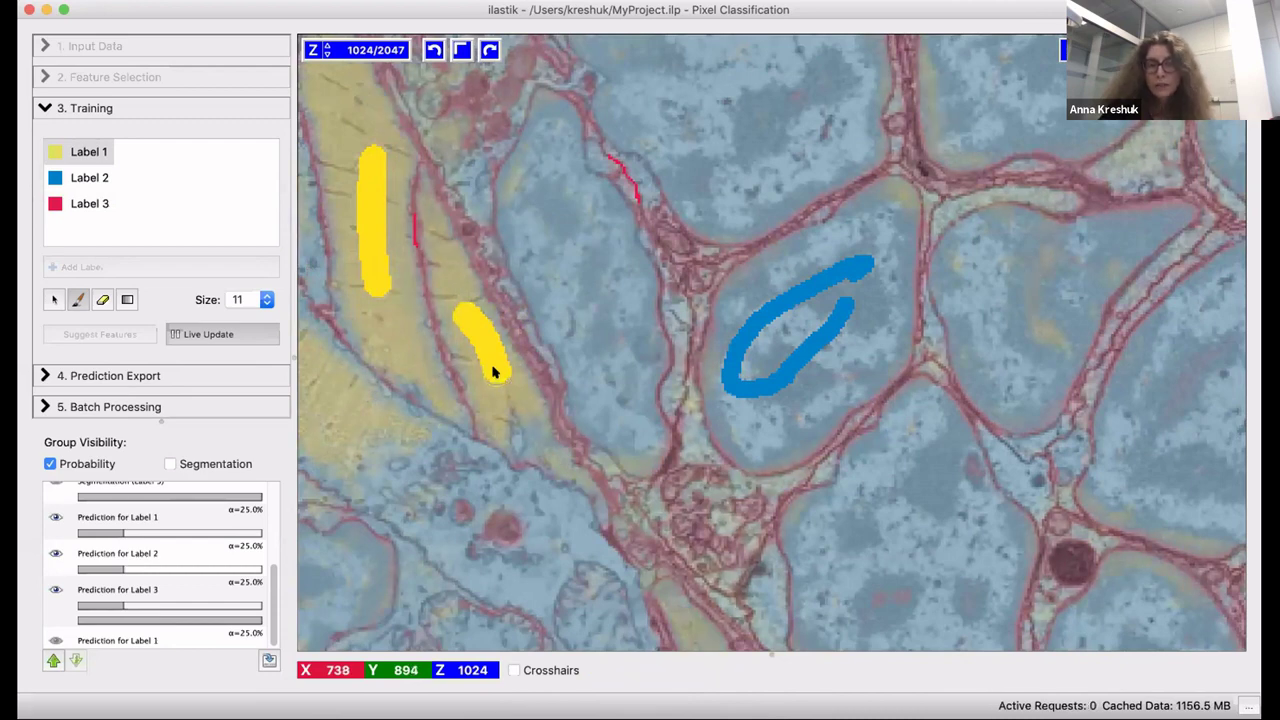
Pause live prediction and inspect the probability overlay across the muscle and surrounding nuclei.
left_click(228, 336)
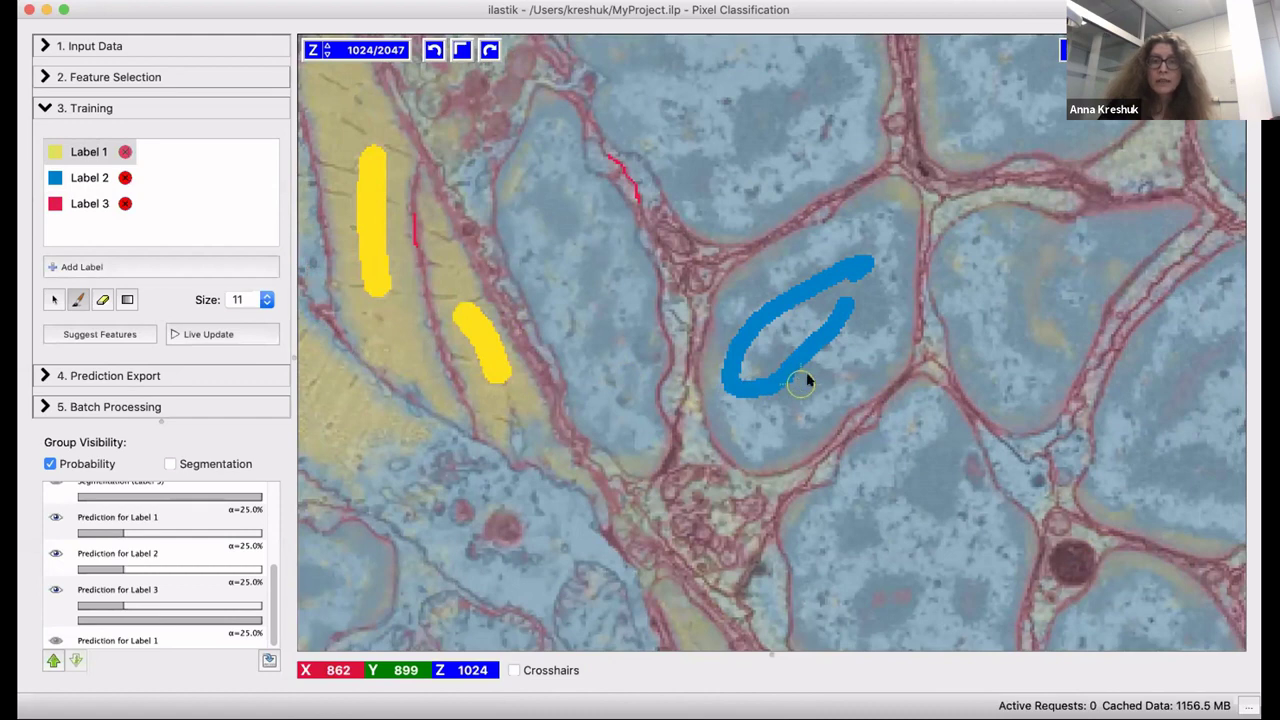
scroll(810, 380, "down", 2)
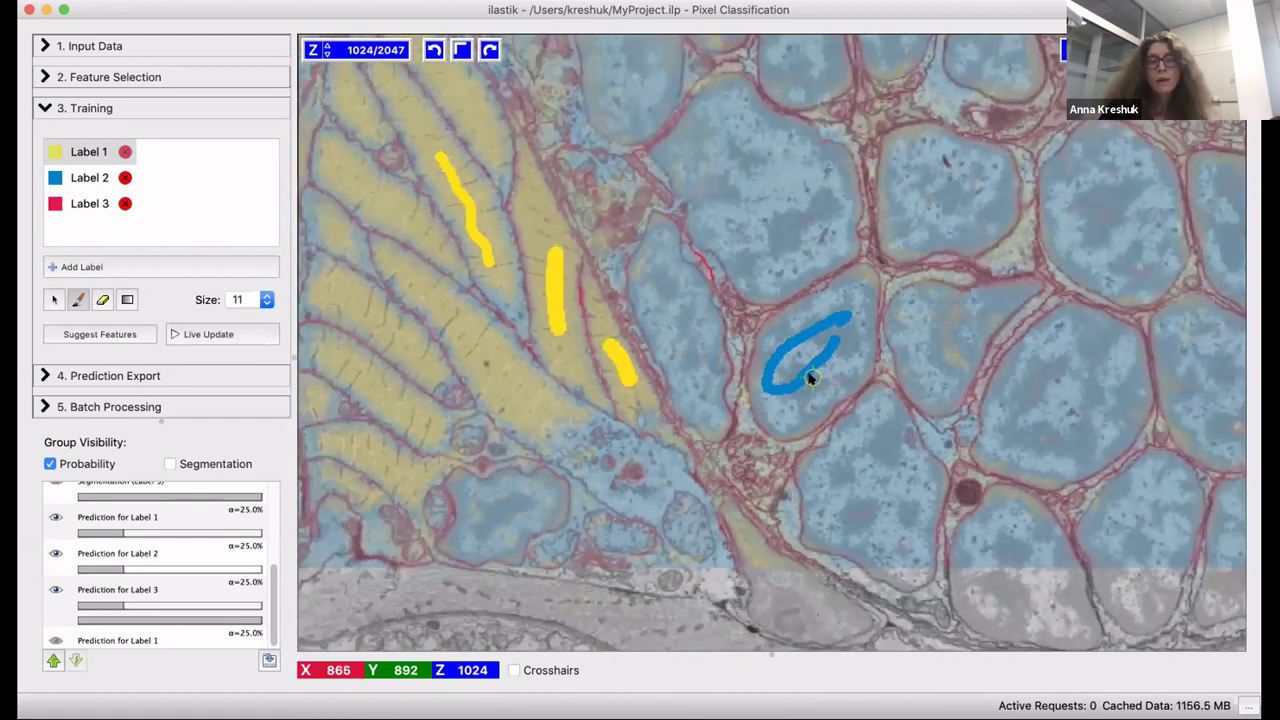
scroll(812, 376, "down", 2)
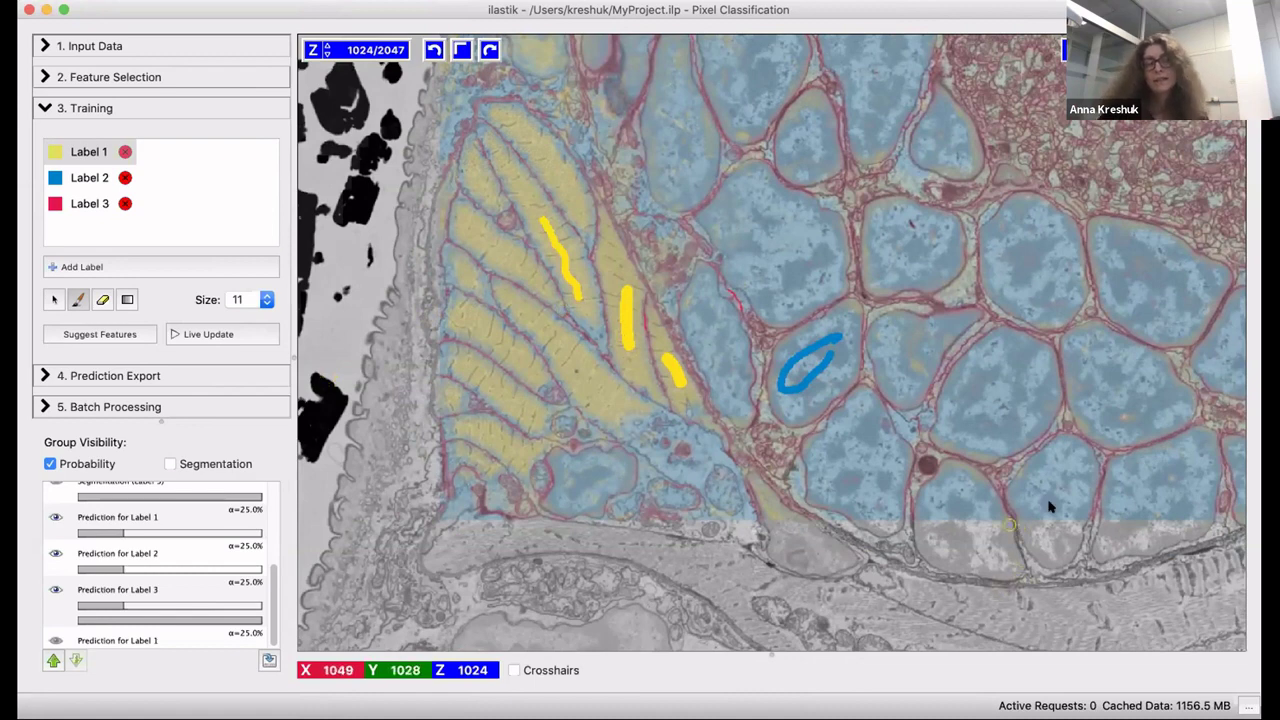
left_click_drag(1145, 495, 1157, 637)
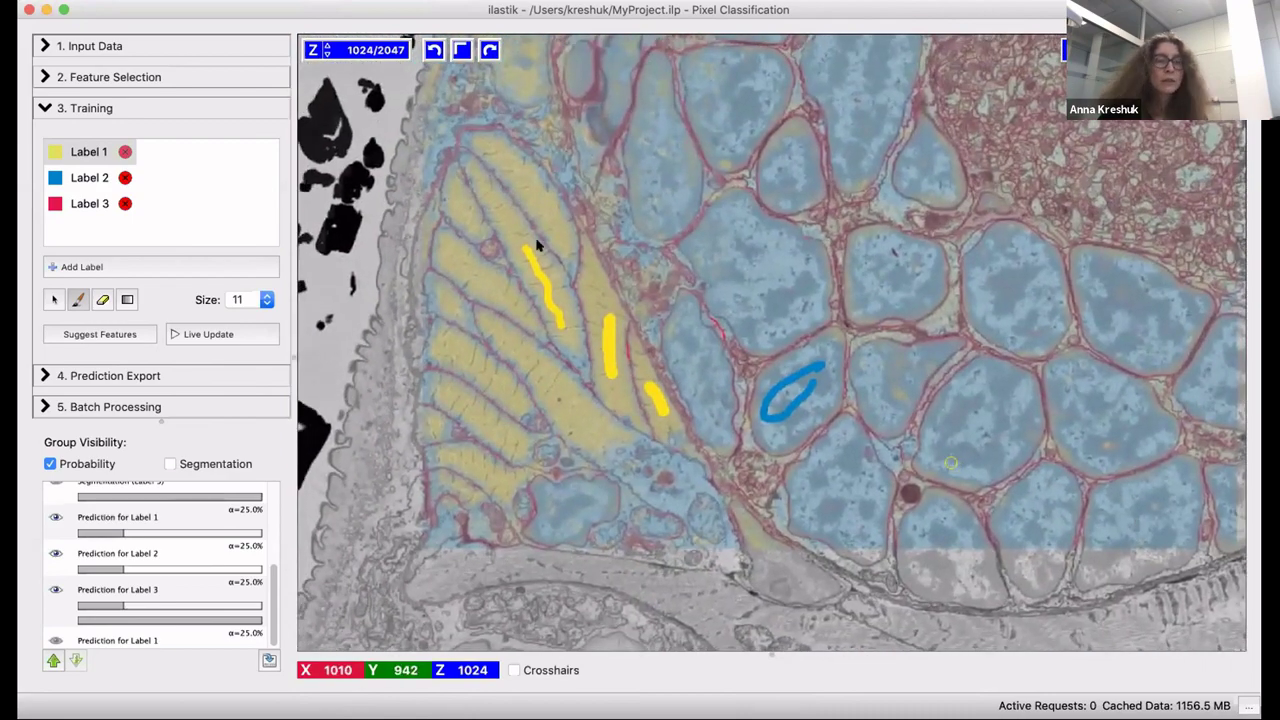
Go to Z slice 24 and bring its muscle fibres into close view.
left_click(360, 48)
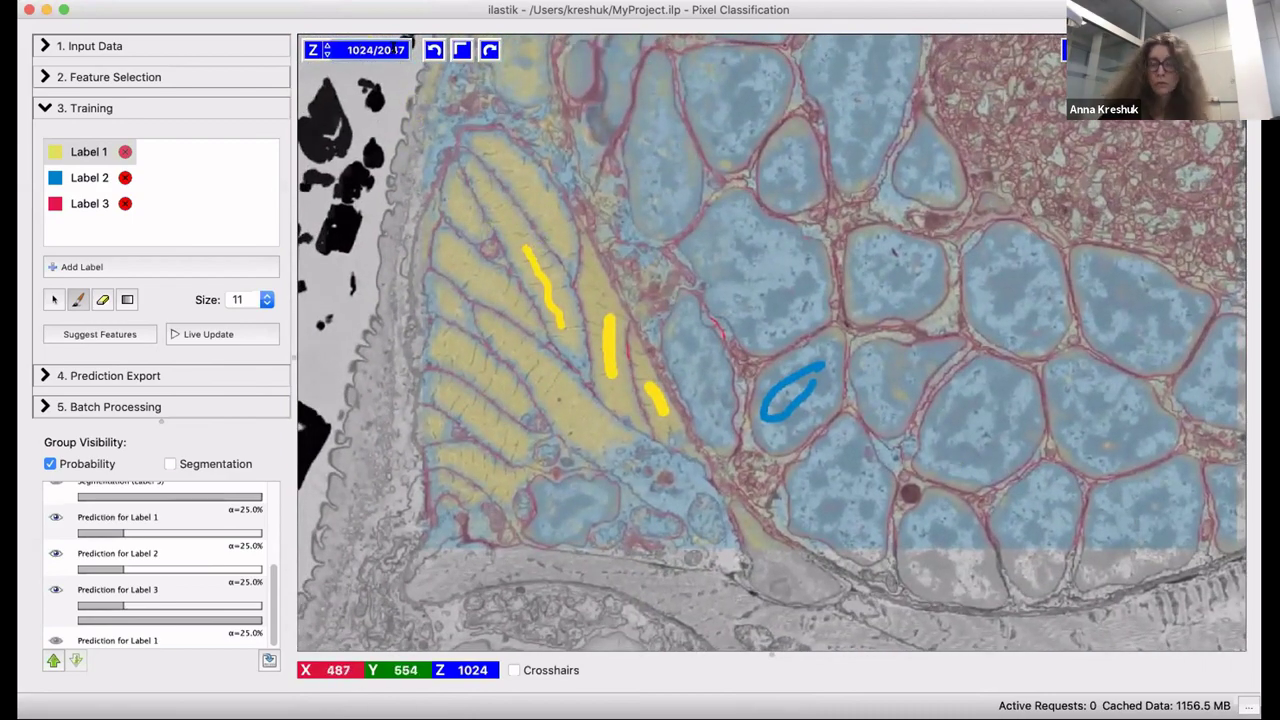
type("24")
key("Return")
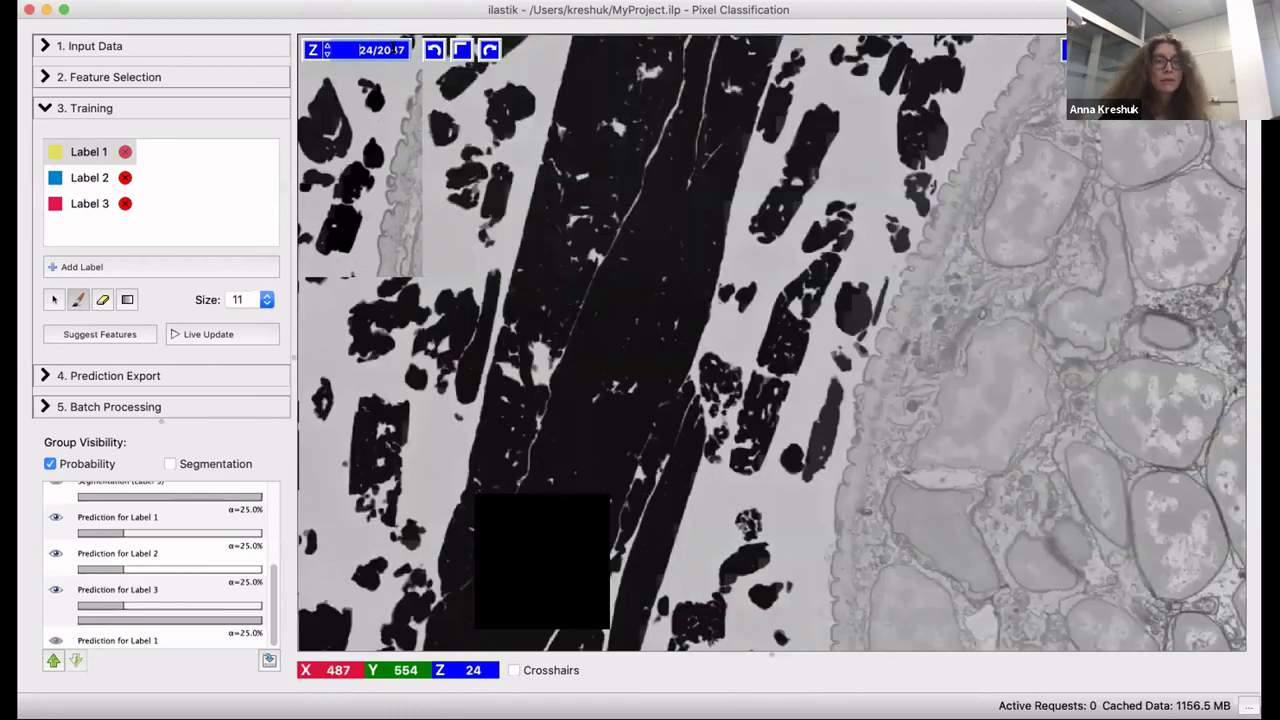
left_click_drag(1047, 396, 575, 461)
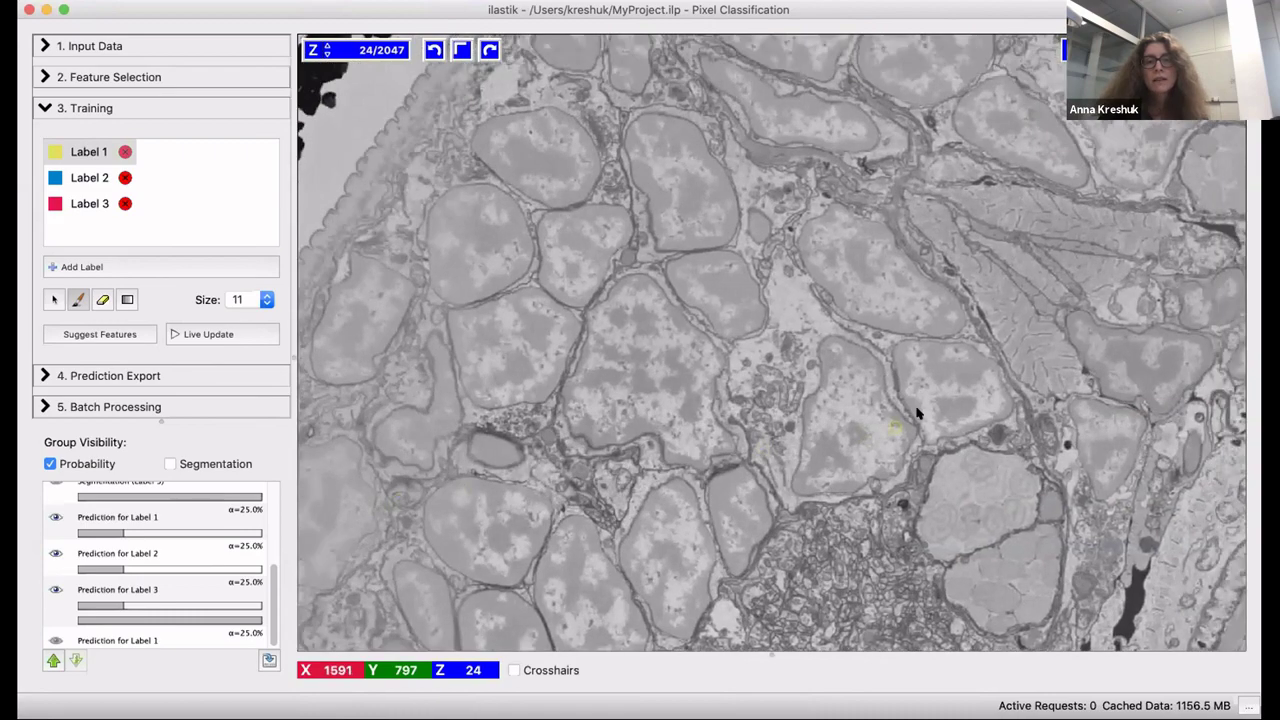
left_click_drag(909, 423, 401, 557)
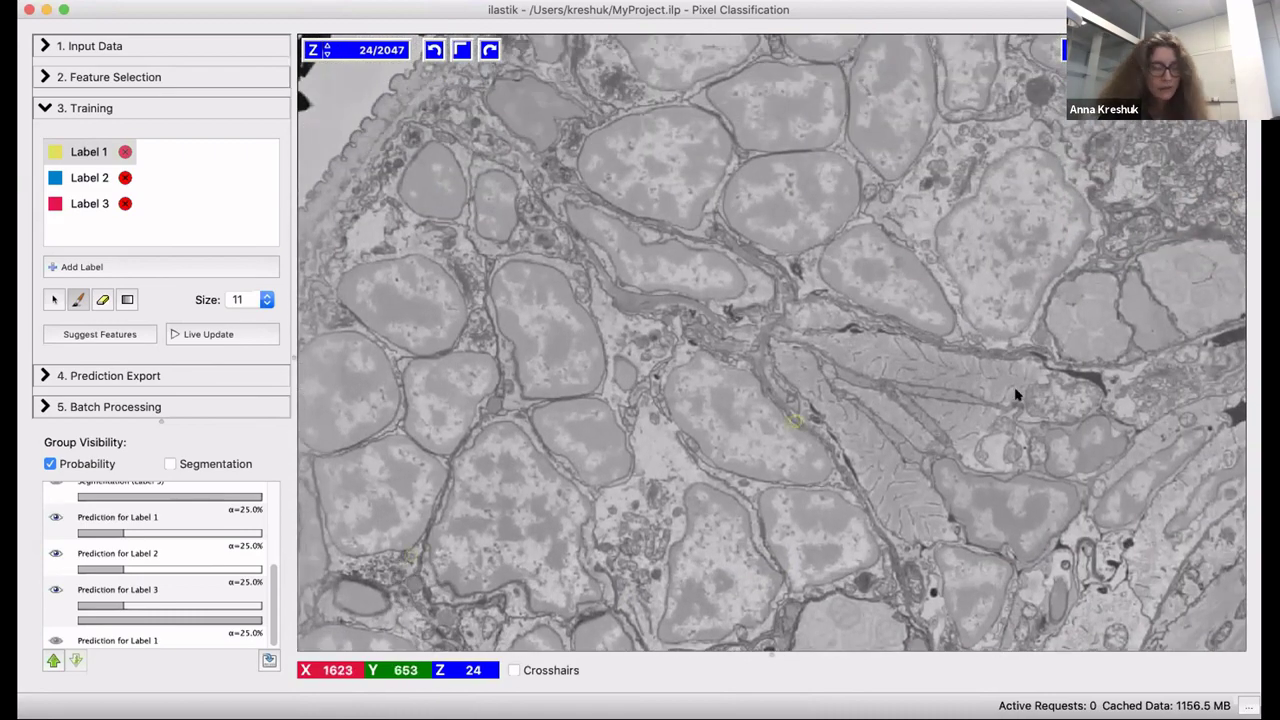
scroll(1057, 371, "up", 4)
scroll(1057, 371, "up", 2)
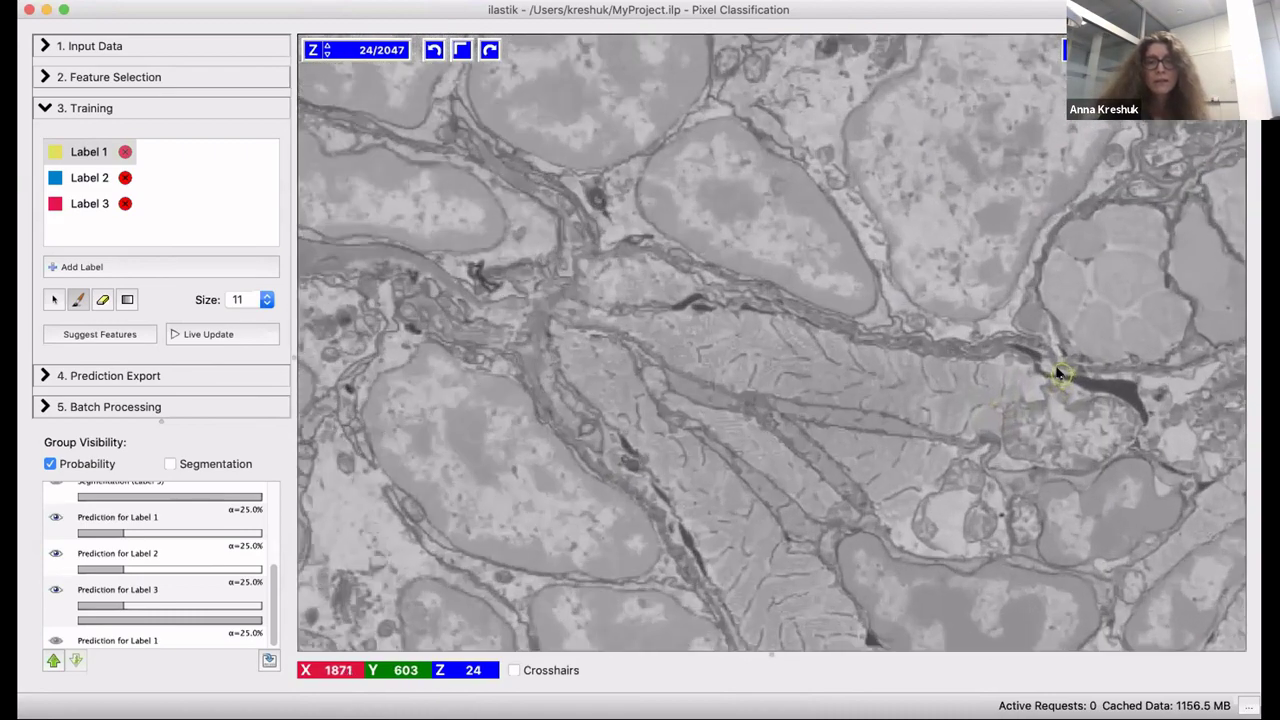
Resume live prediction on slice 24 and trace Label 3 with brush size 1 along the membrane of a nucleus above the muscle.
left_click(215, 335)
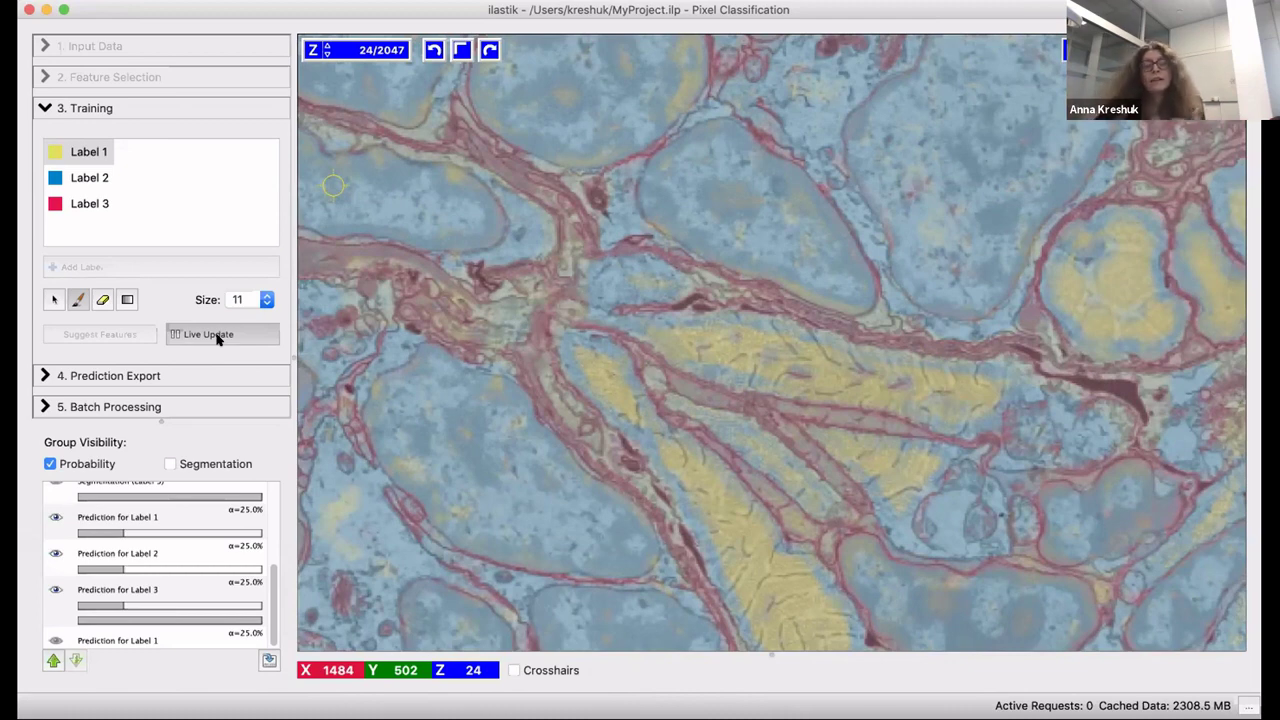
left_click(92, 204)
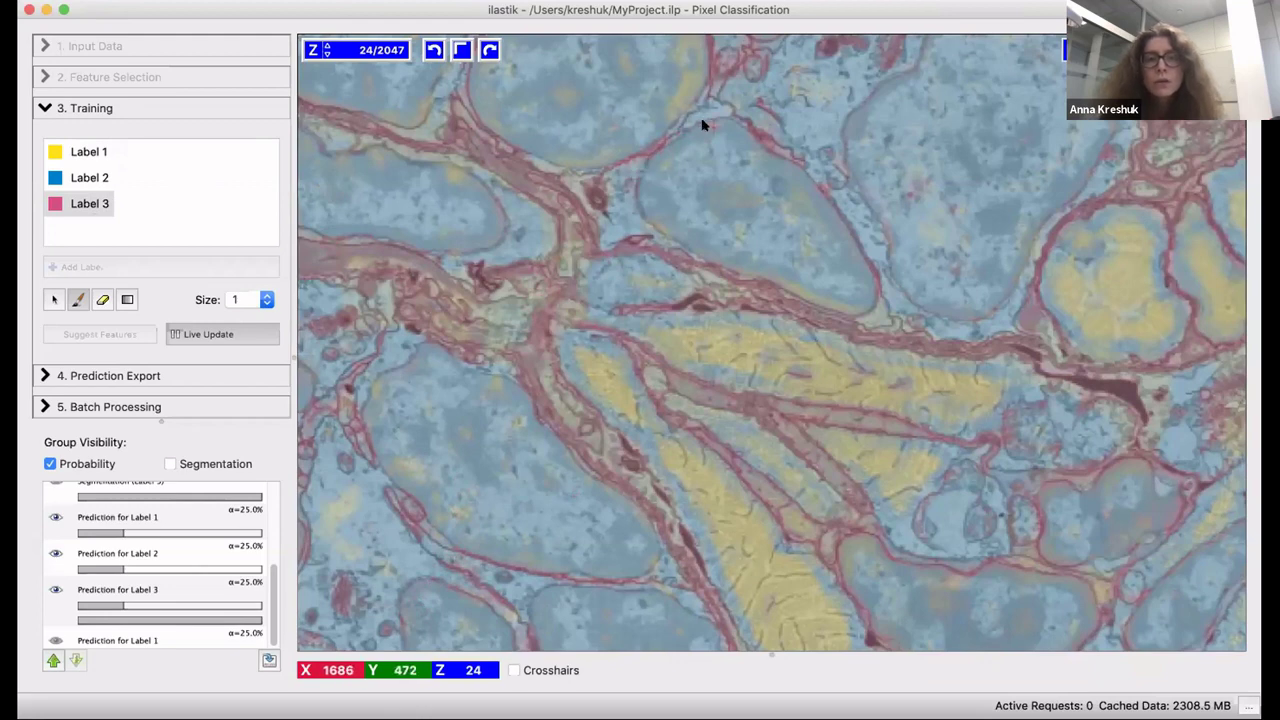
left_click_drag(694, 122, 737, 123)
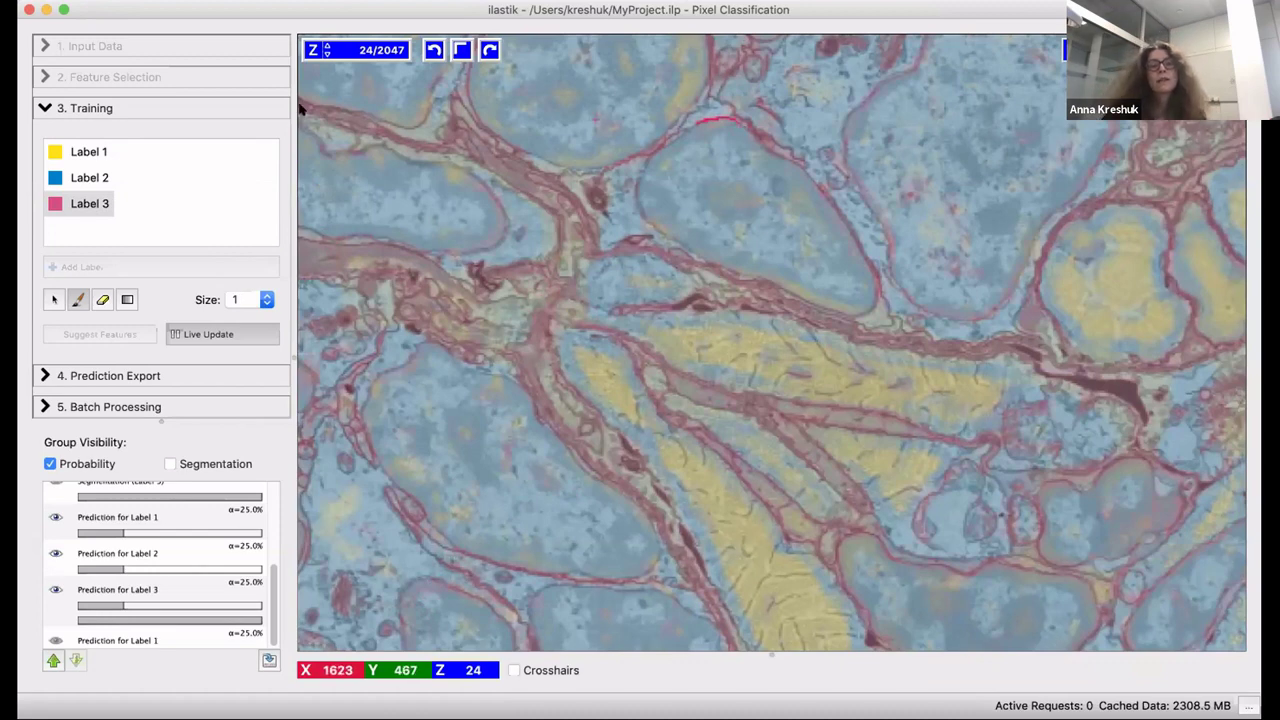
Paint two Label 2 strokes with brush size 5 inside the nucleus above the muscle, and stop live prediction once it has updated.
left_click(80, 177)
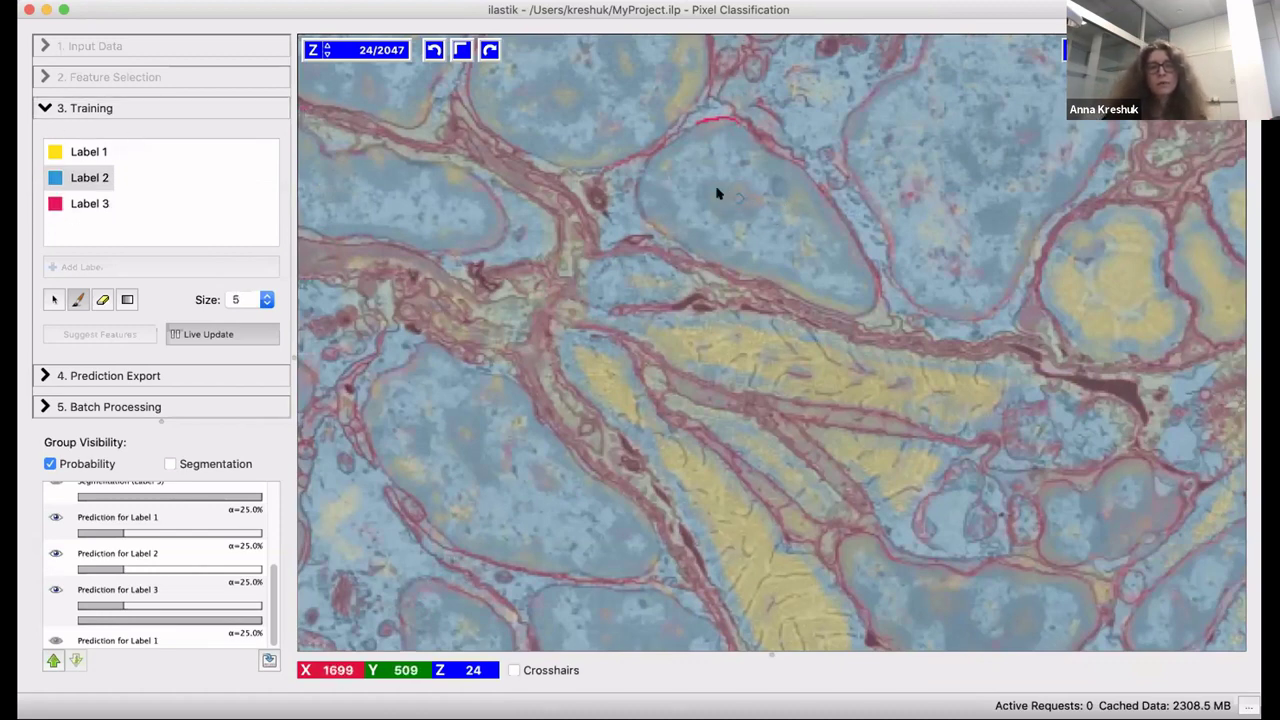
left_click_drag(709, 189, 765, 205)
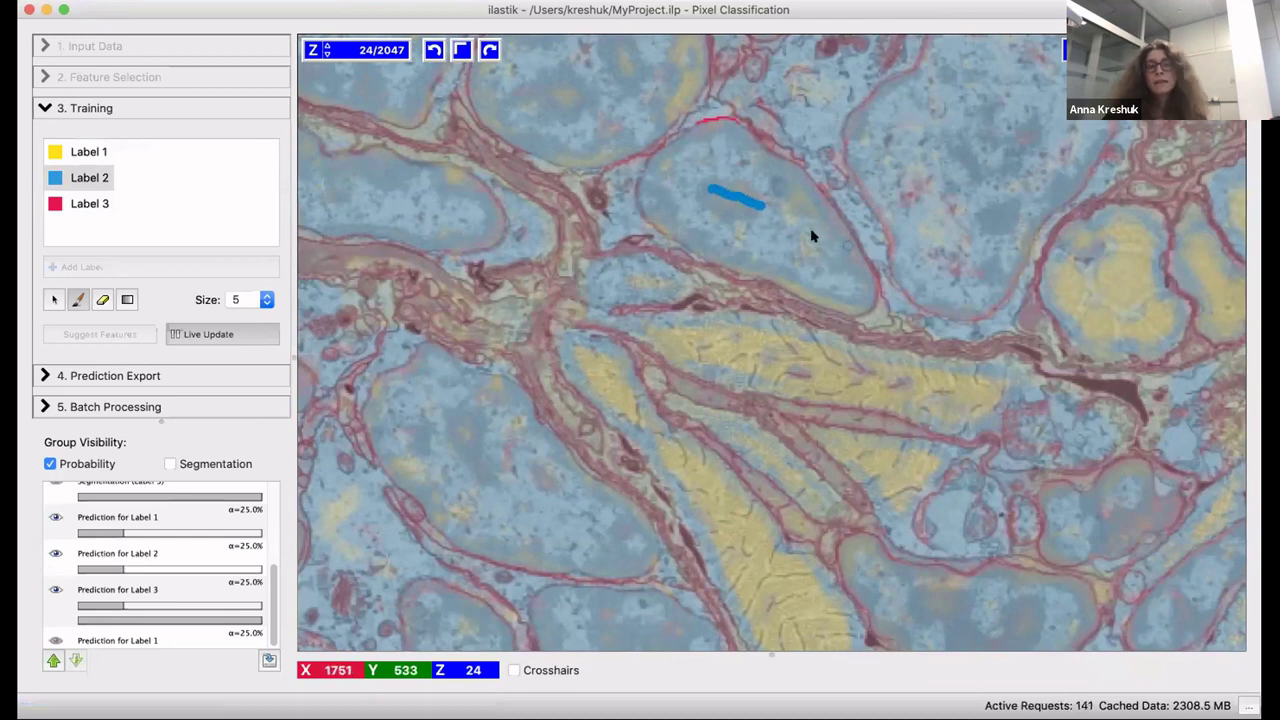
left_click_drag(793, 203, 812, 230)
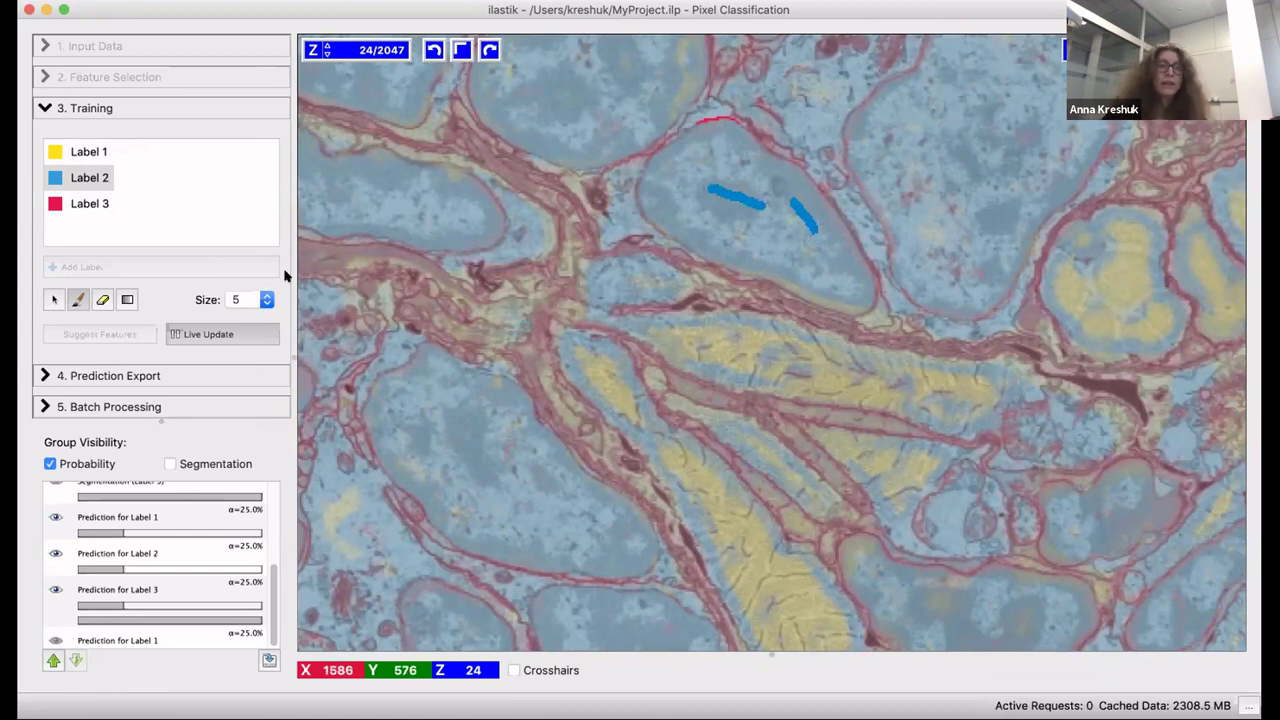
left_click(243, 330)
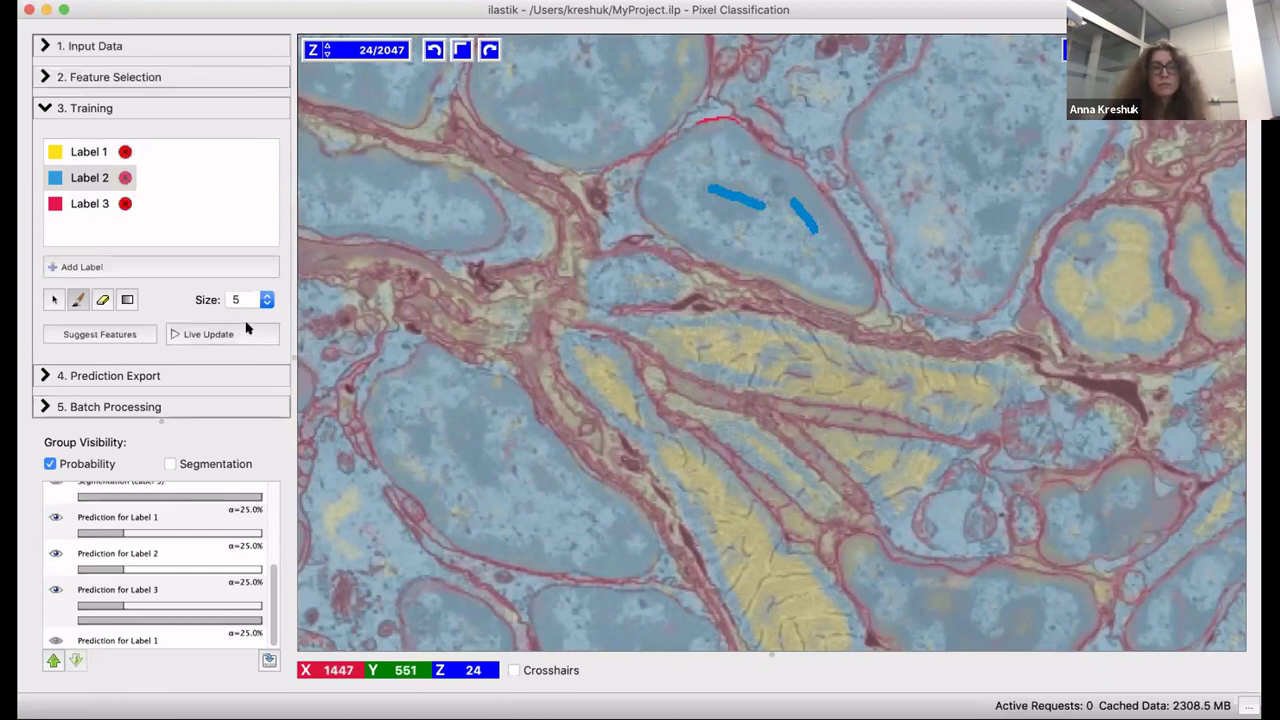
Look at the Prediction Export settings with Probabilities as source, and at the Batch Processing page for additional files.
left_click(131, 377)
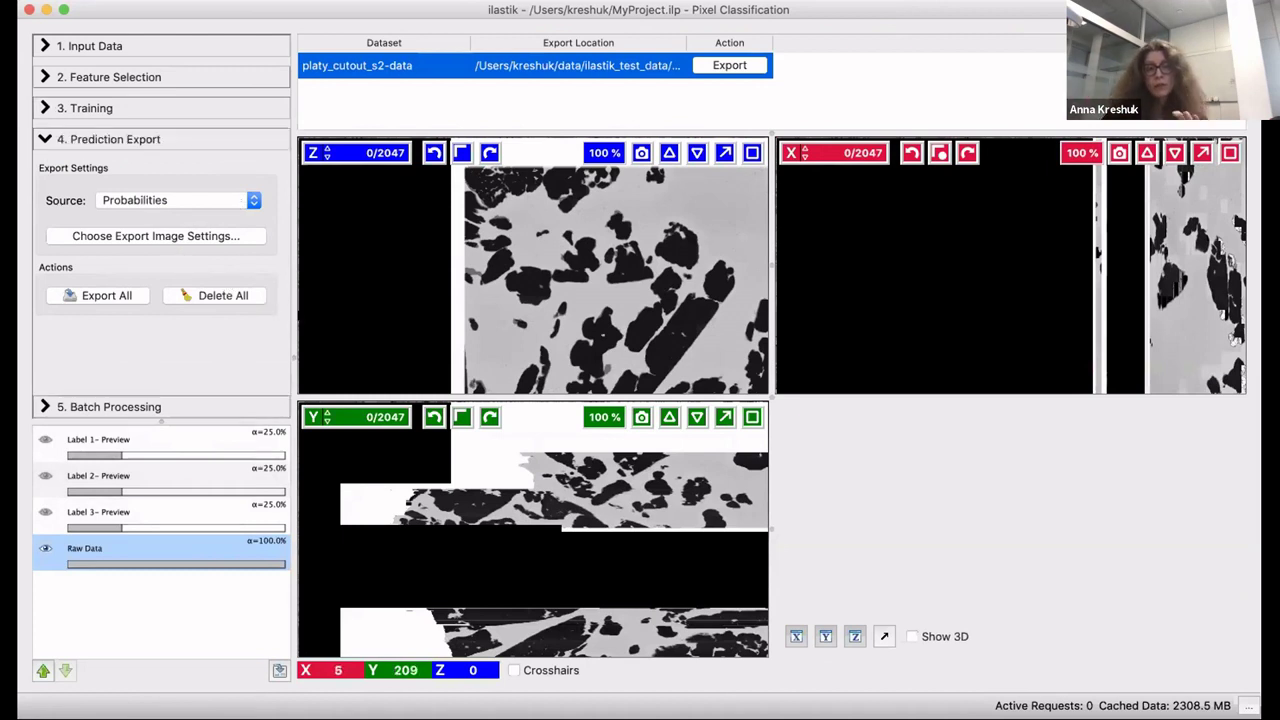
left_click(150, 408)
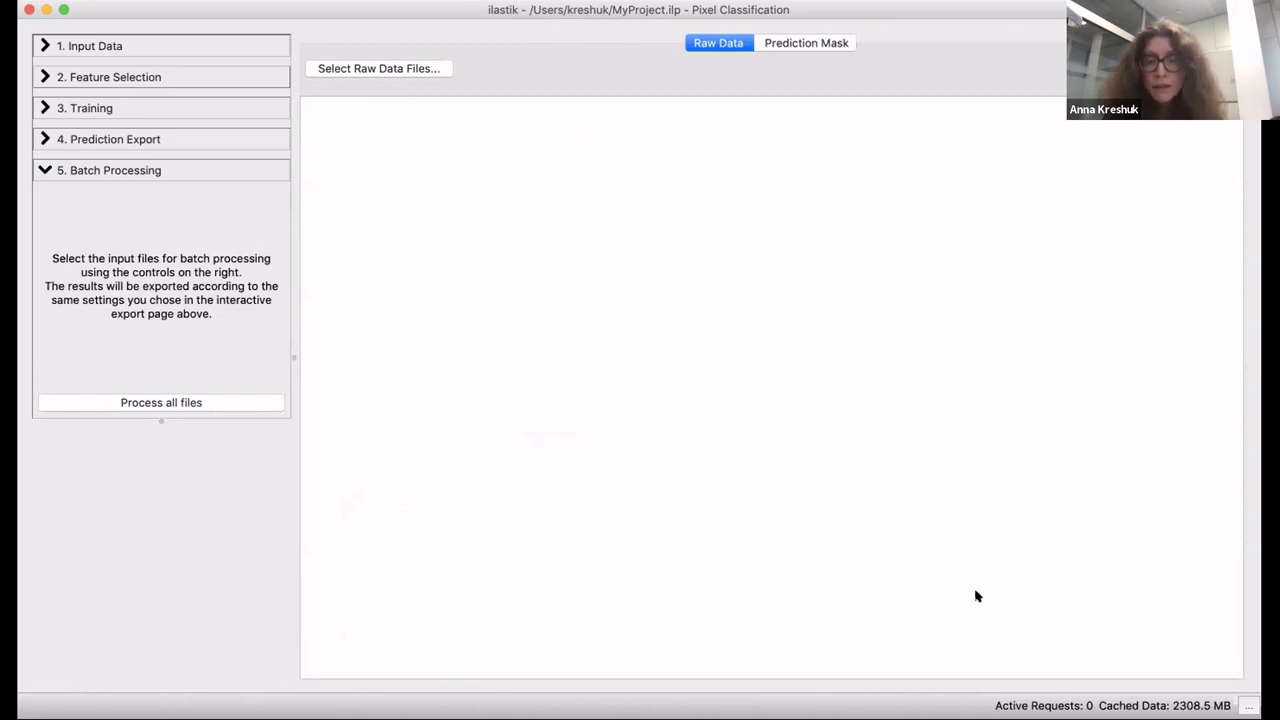
key("super+Tab")
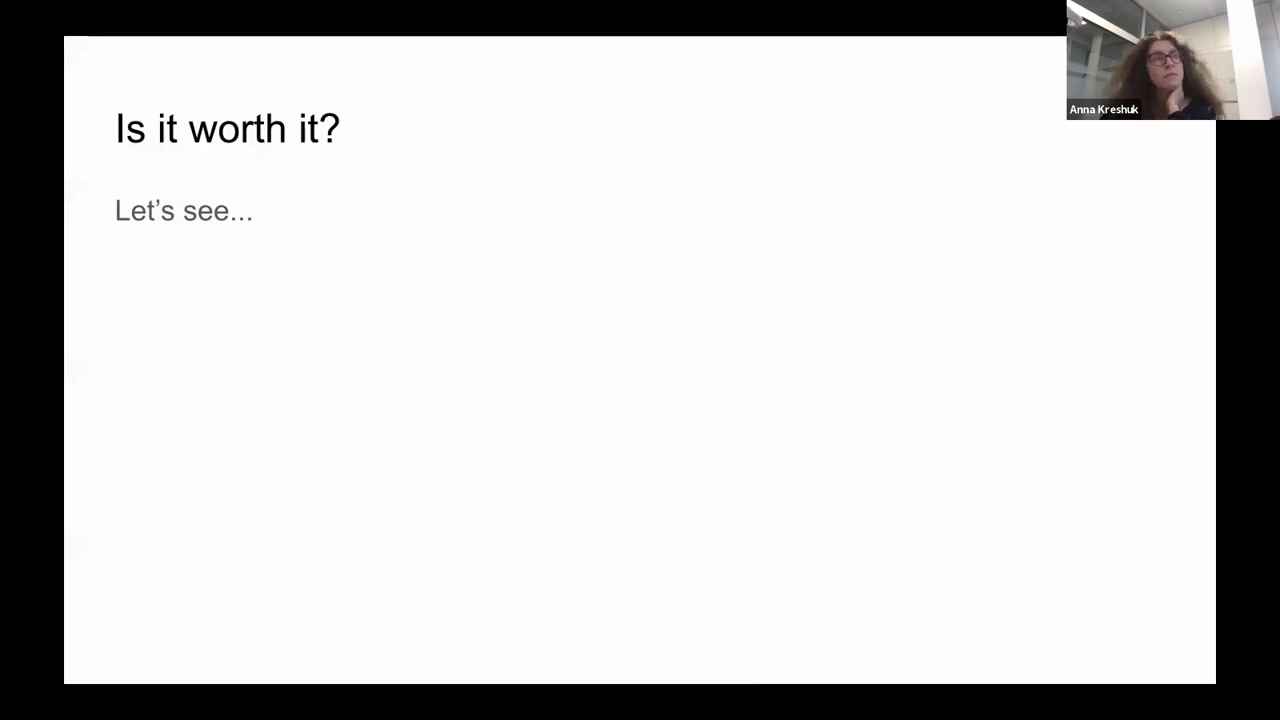
key("Right")
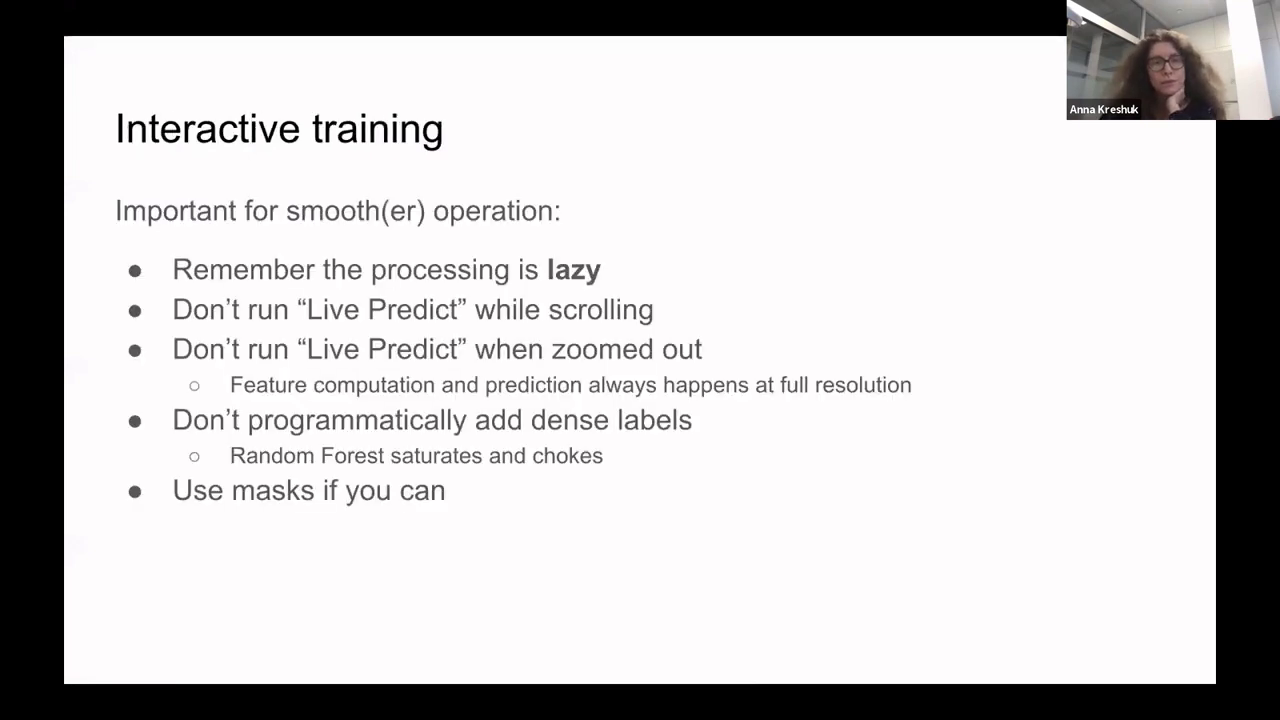
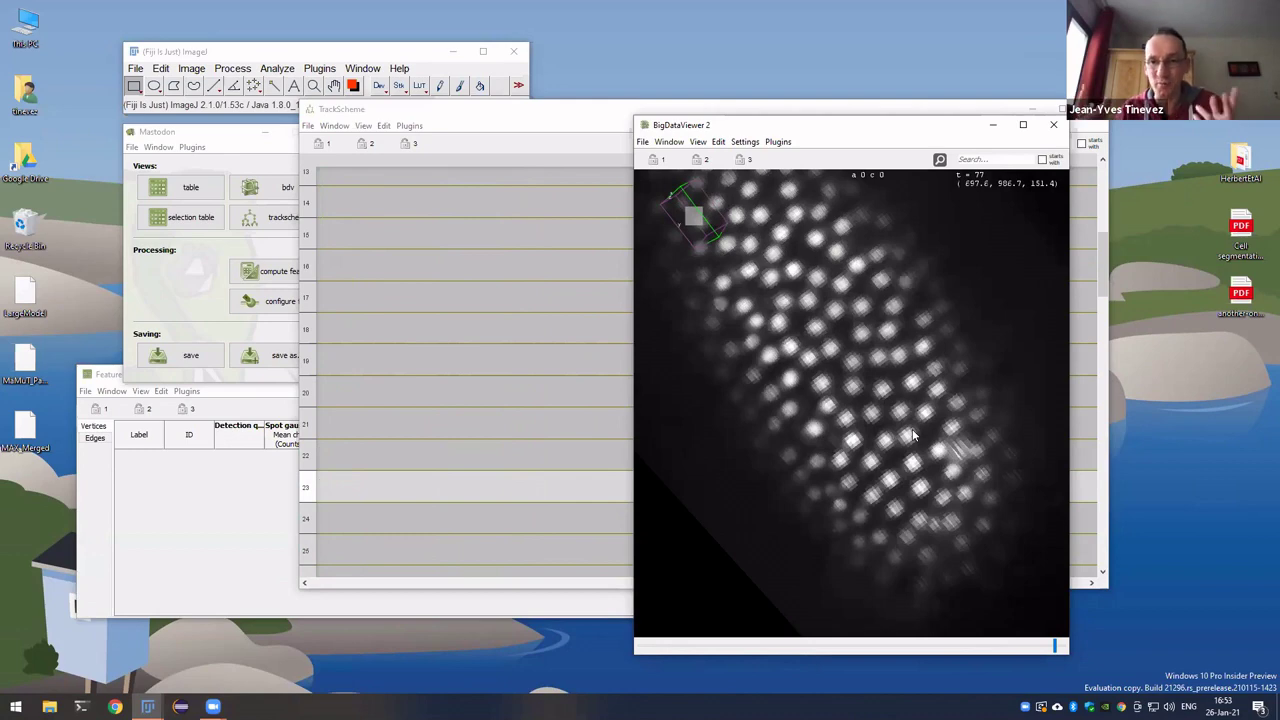
In Mastodon's BigDataViewer, add a spot on a nucleus at time point 77 and track it forward semi-automatically.
scroll(912, 416, "up", 2)
scroll(912, 416, "up", 3)
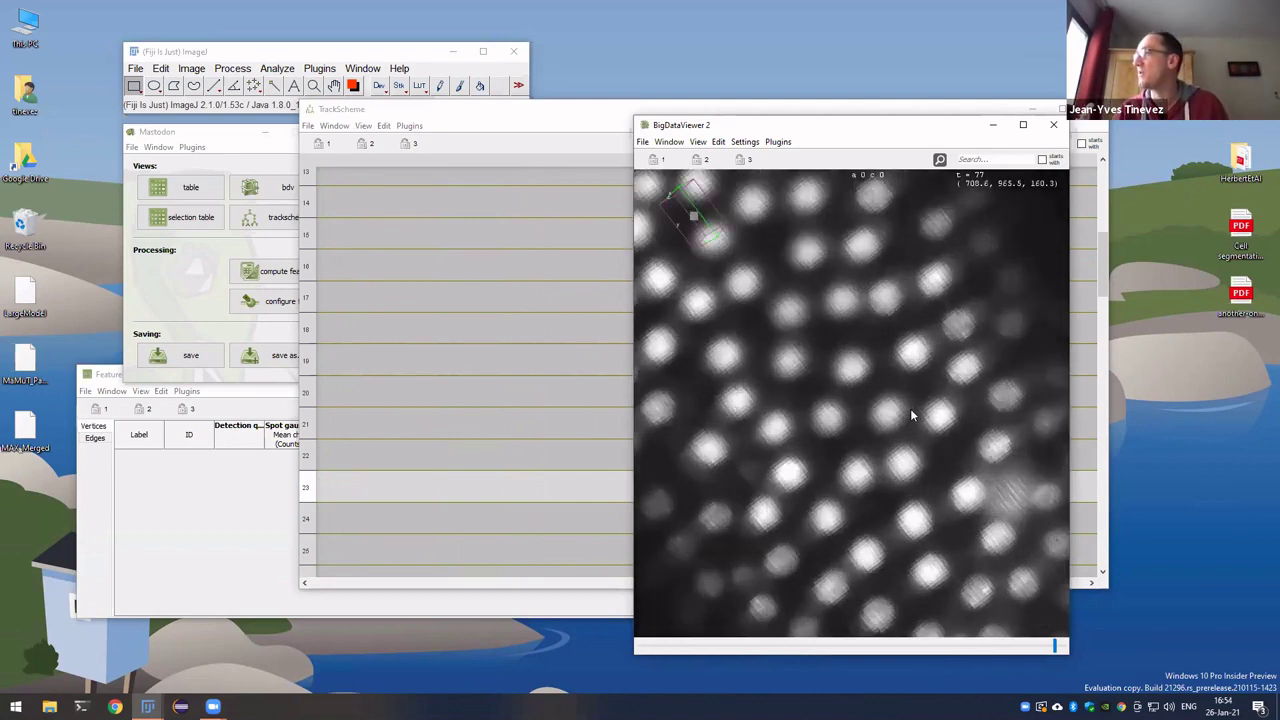
key("a")
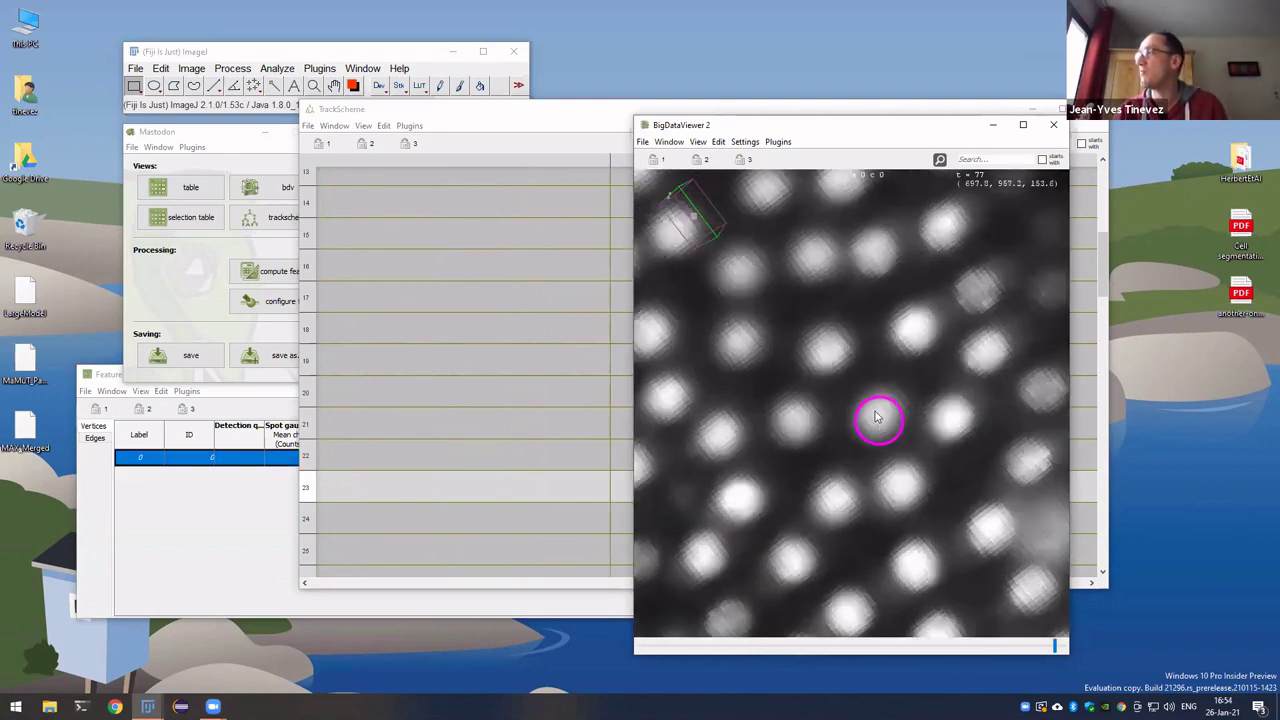
left_click(876, 418)
key("ctrl+t")
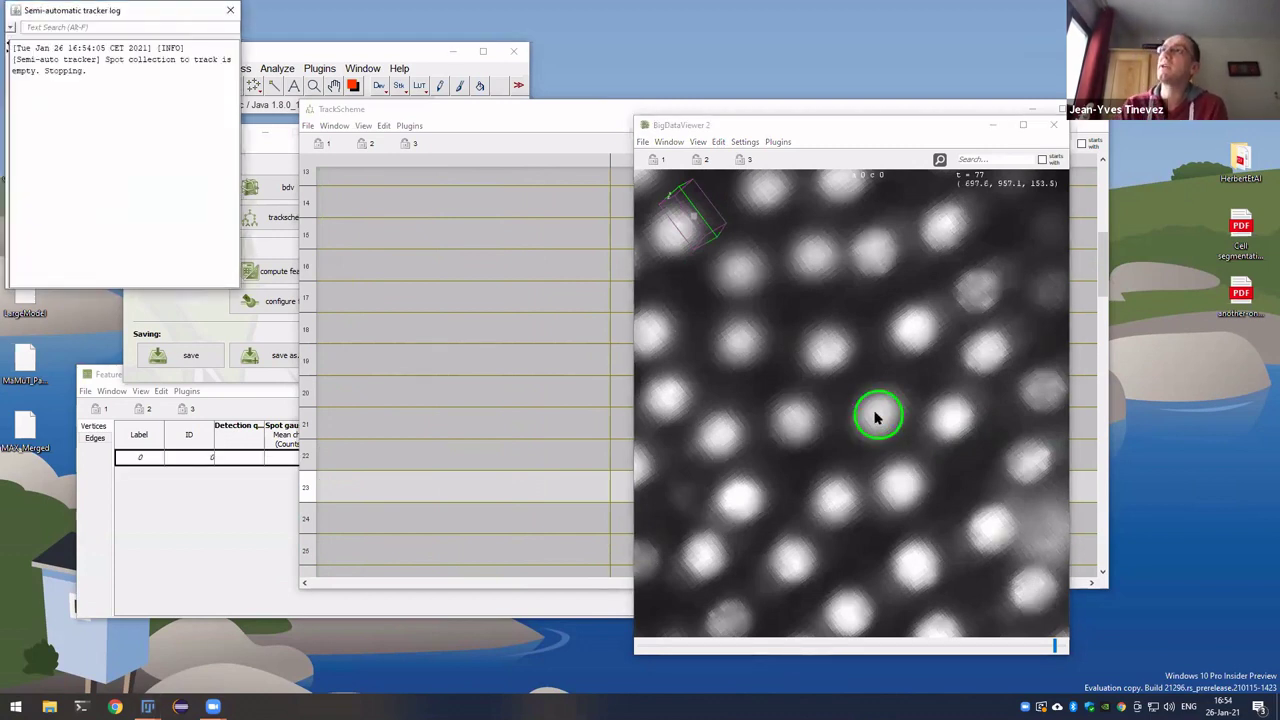
left_click(876, 418)
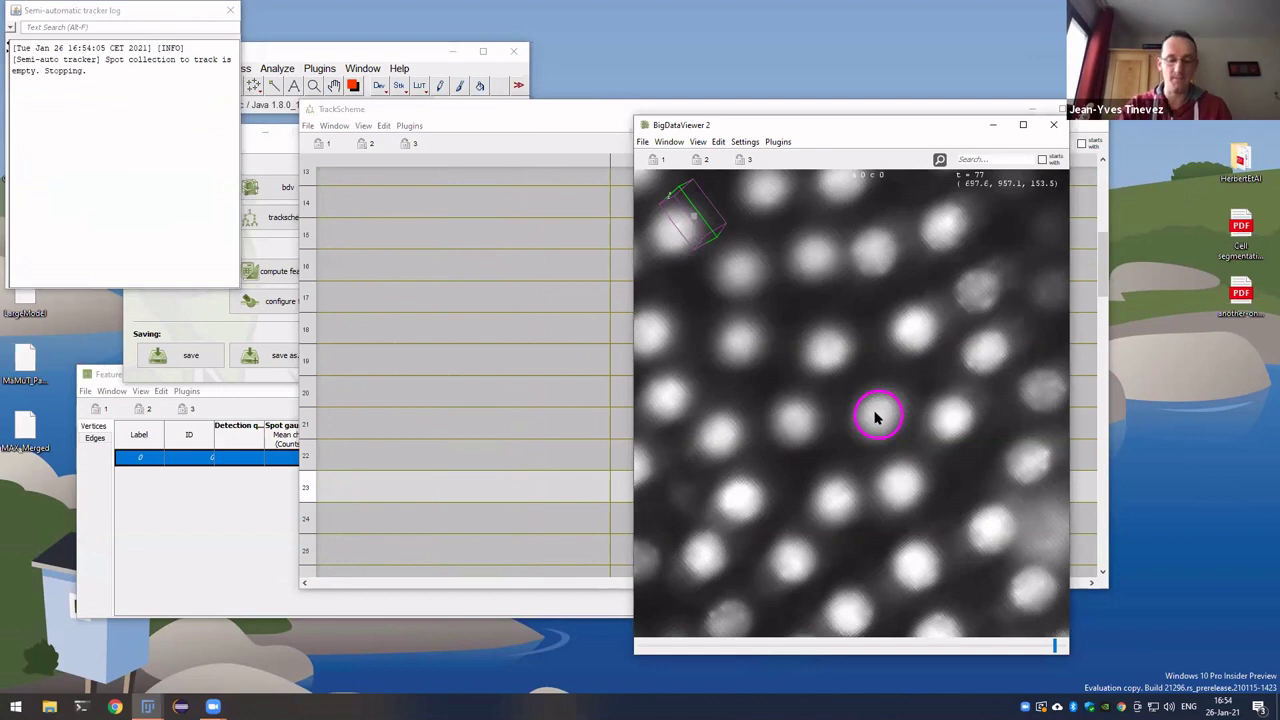
key("ctrl+t")
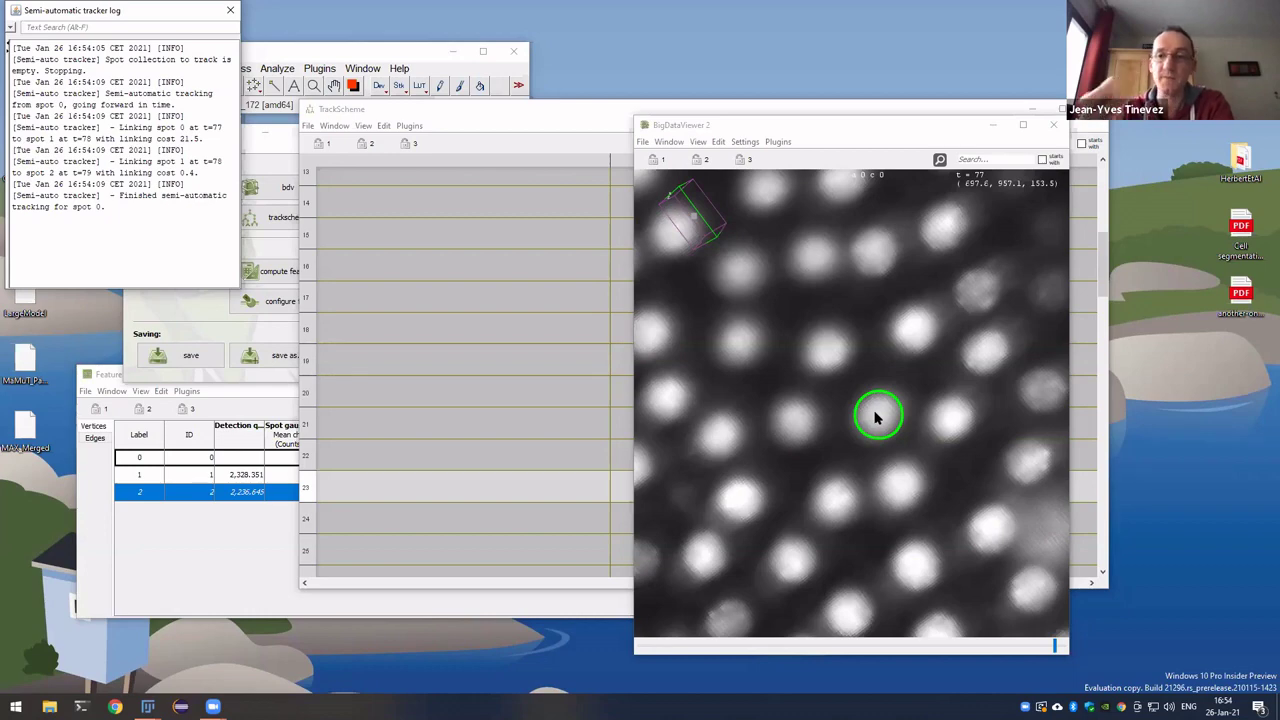
Follow the tracked spot to time point 79 and view its whole track in TrackScheme.
left_click(875, 418)
key("ctrl+Down")
key("ctrl+Down")
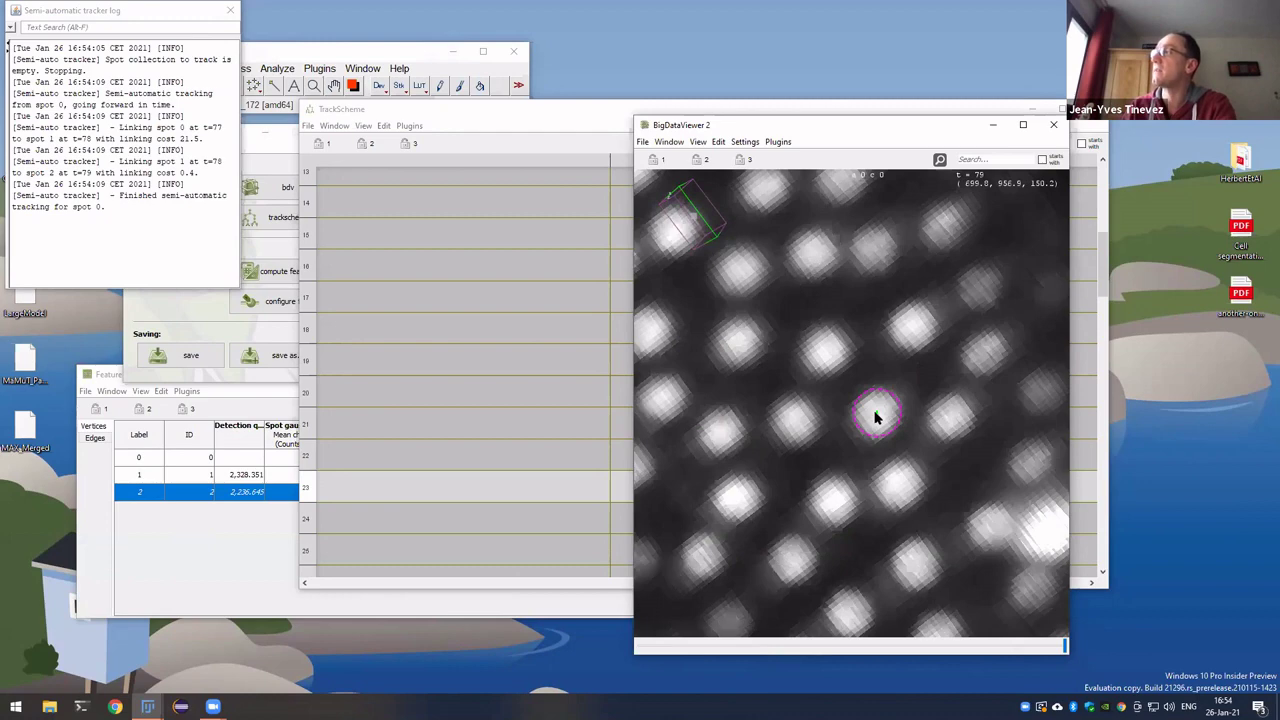
left_click(517, 474)
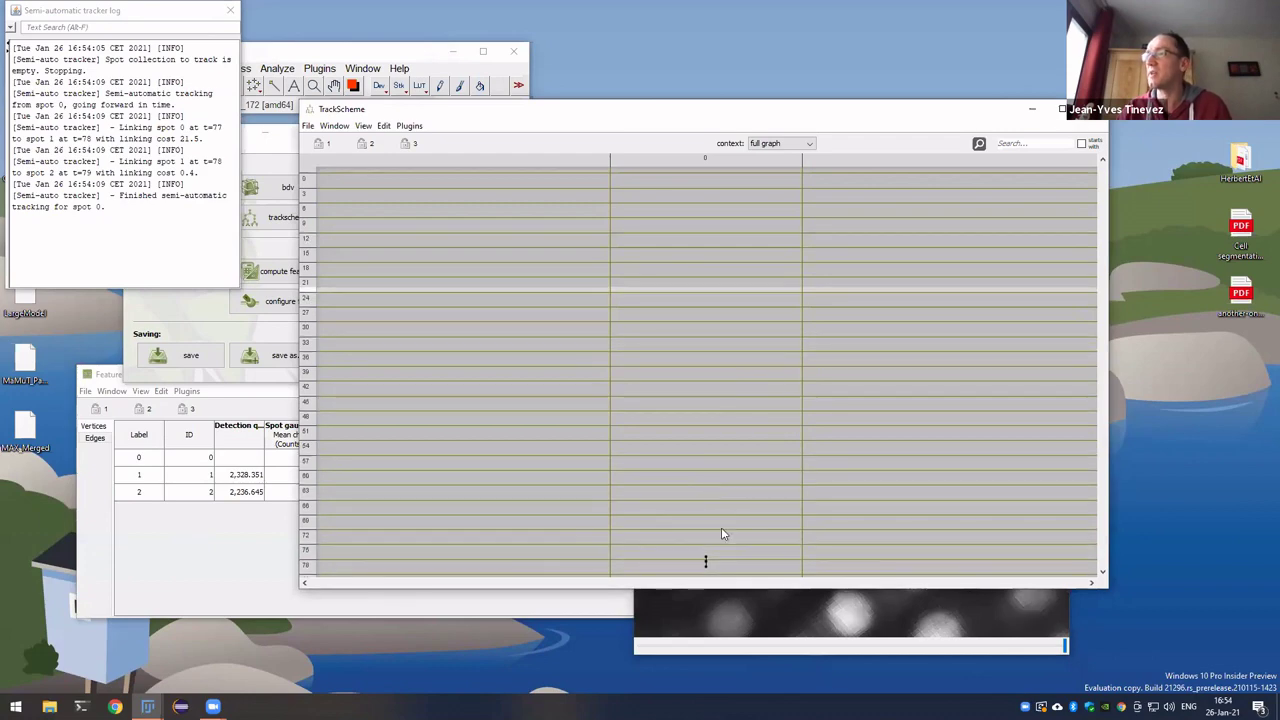
Add a spot on a nucleus at time point 0, track it forward semi-automatically, and fit the TrackScheme window beside the image viewer.
left_click(985, 650)
left_click_drag(985, 650, 585, 642)
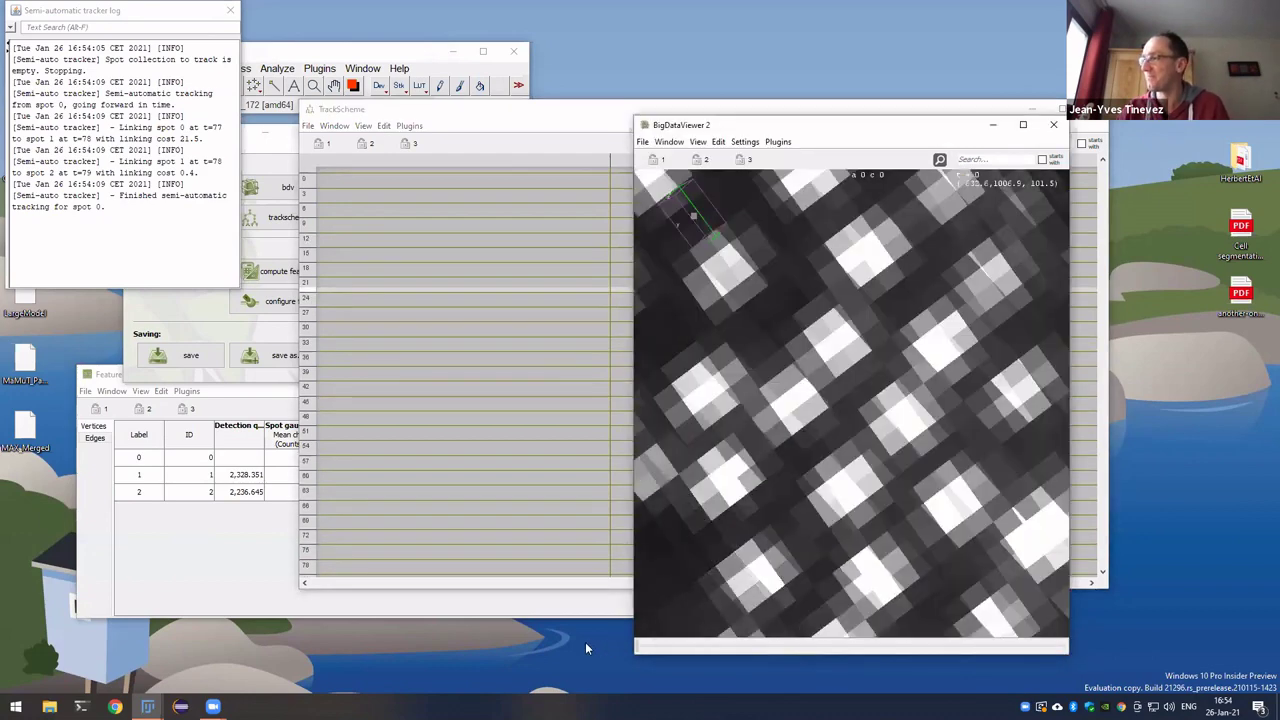
key("a")
key("ctrl+t")
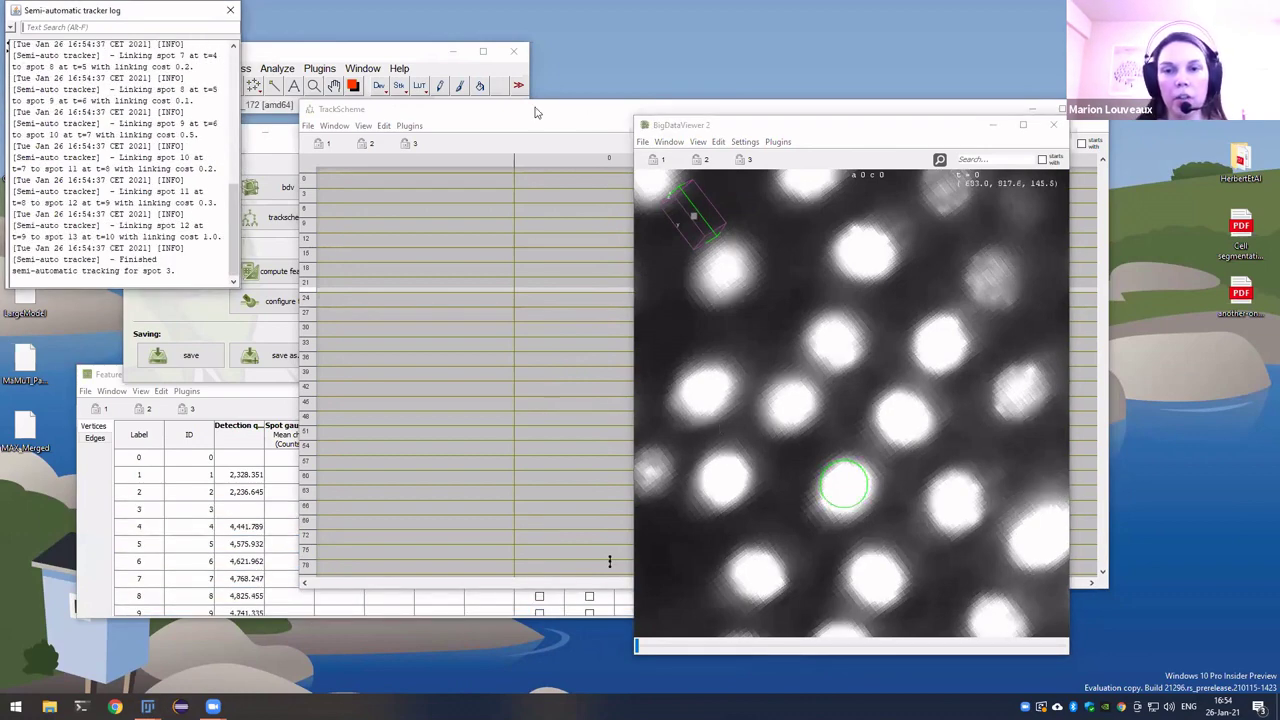
left_click_drag(539, 110, 414, 109)
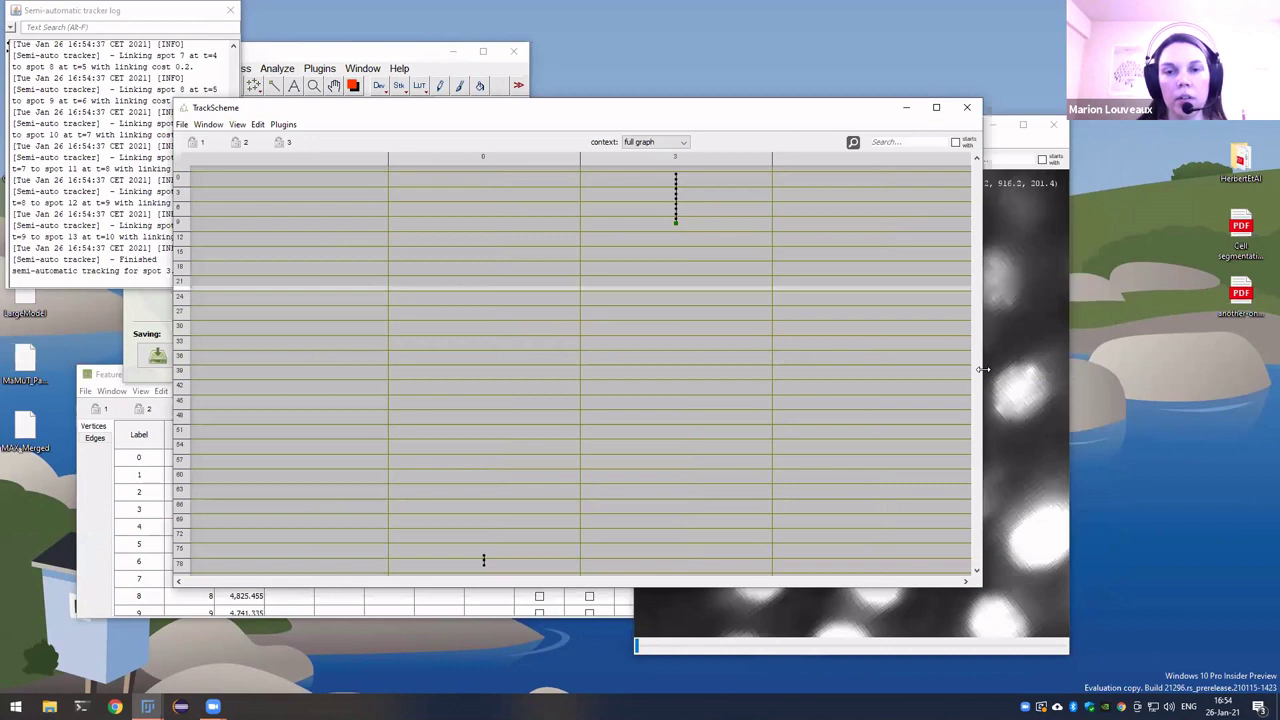
left_click_drag(984, 369, 600, 370)
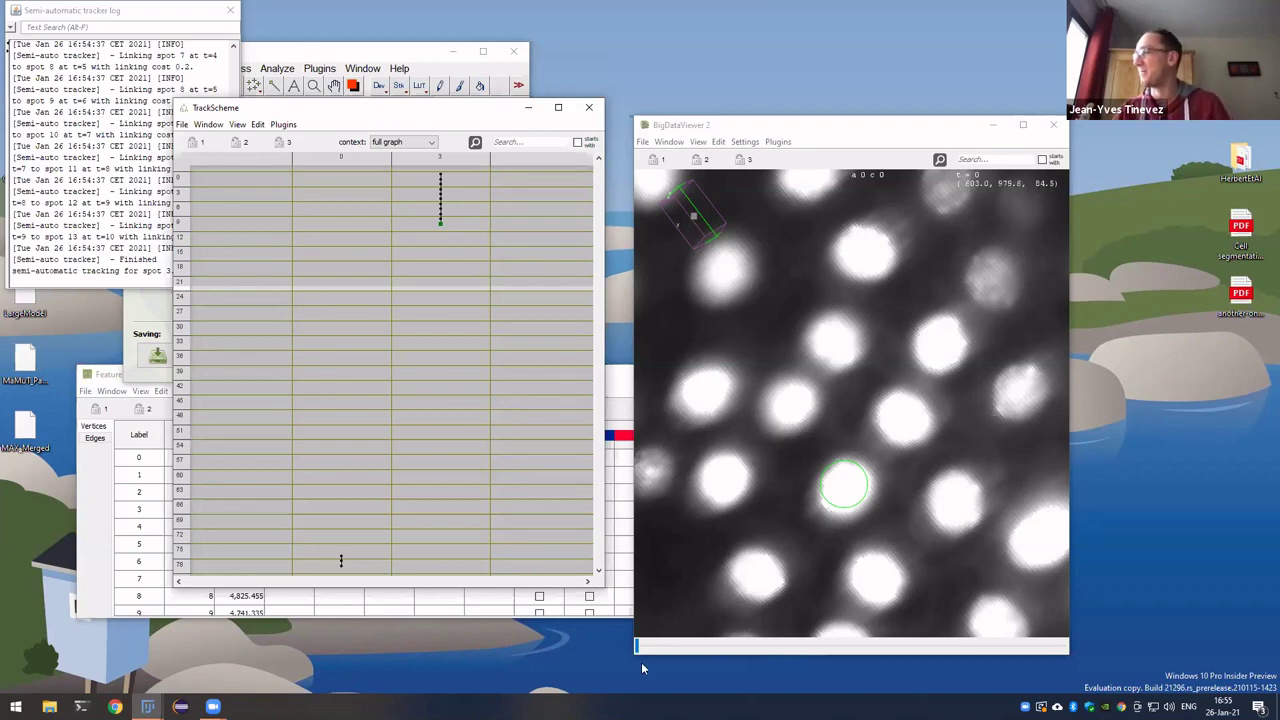
Add a spot on a nucleus at time point 34 and track it forward semi-automatically.
left_click_drag(637, 647, 806, 648)
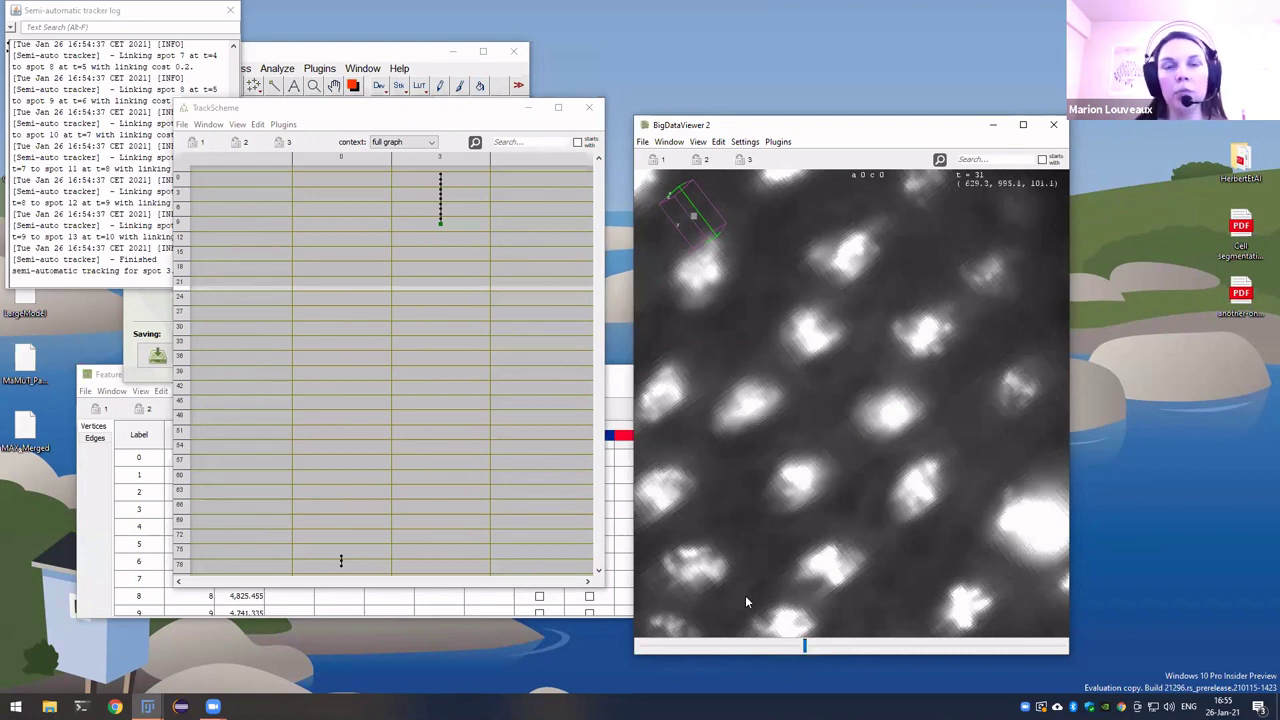
left_click(803, 646)
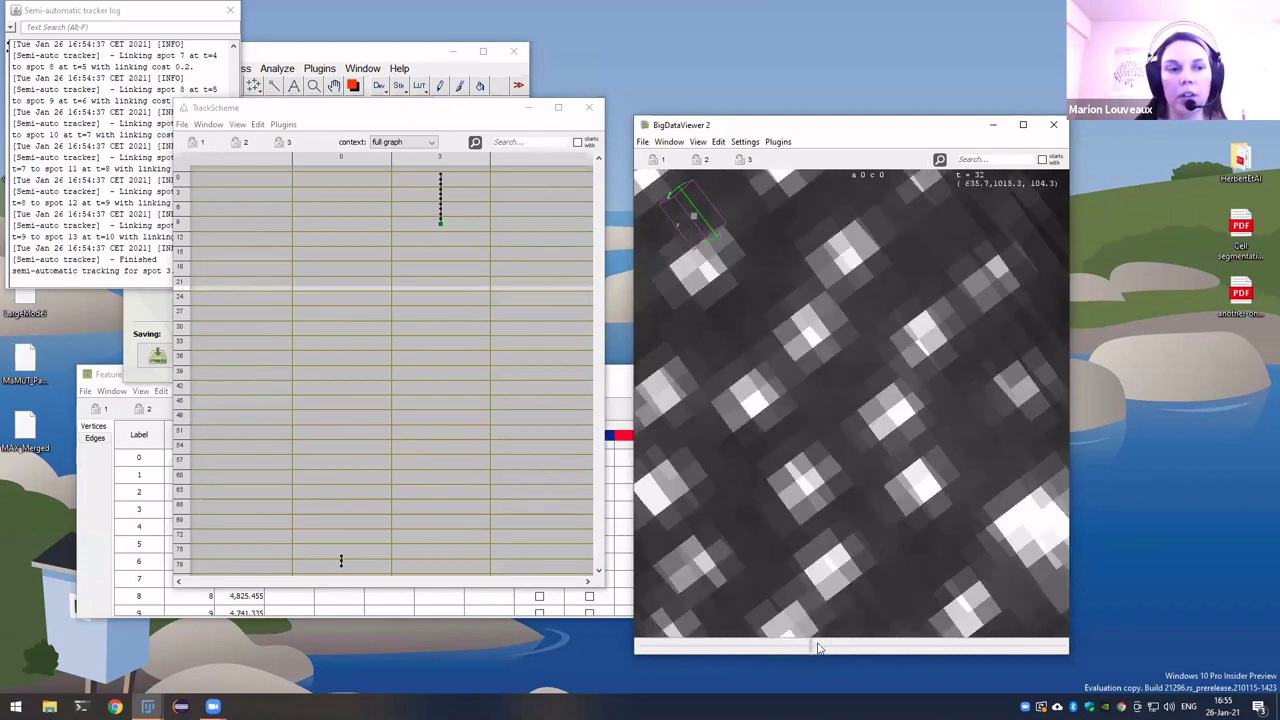
left_click_drag(803, 646, 821, 646)
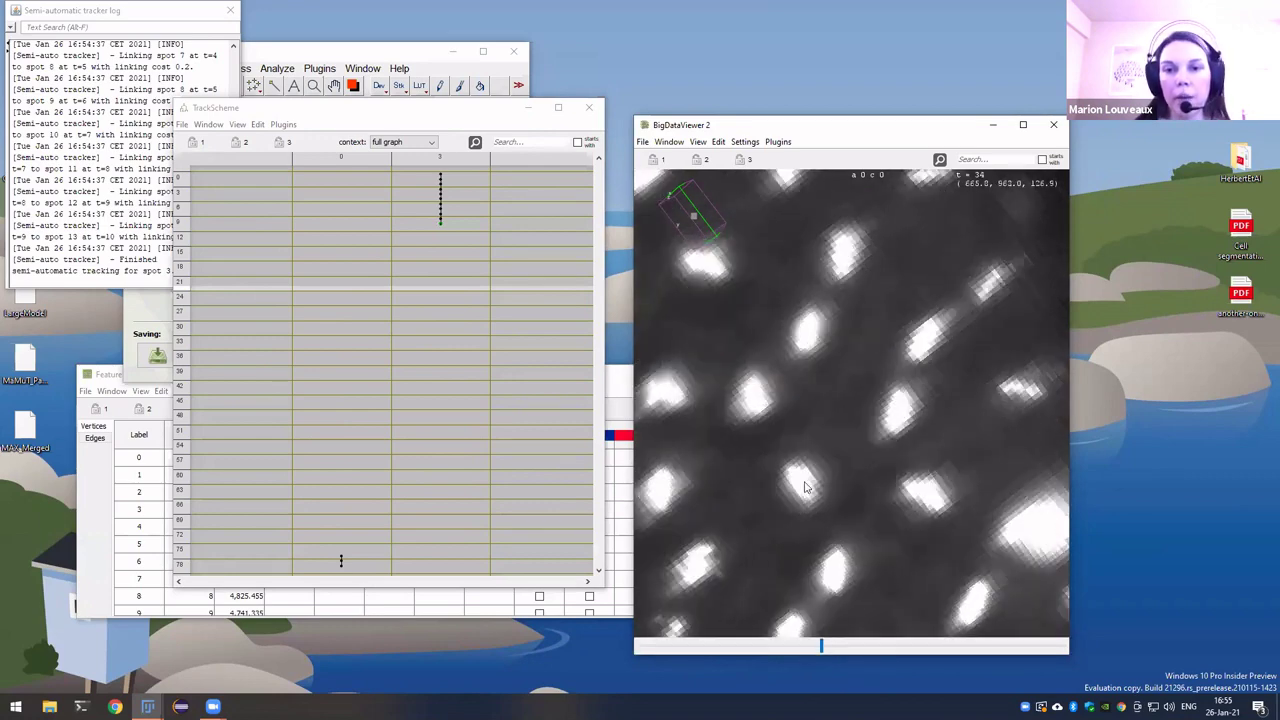
key("a")
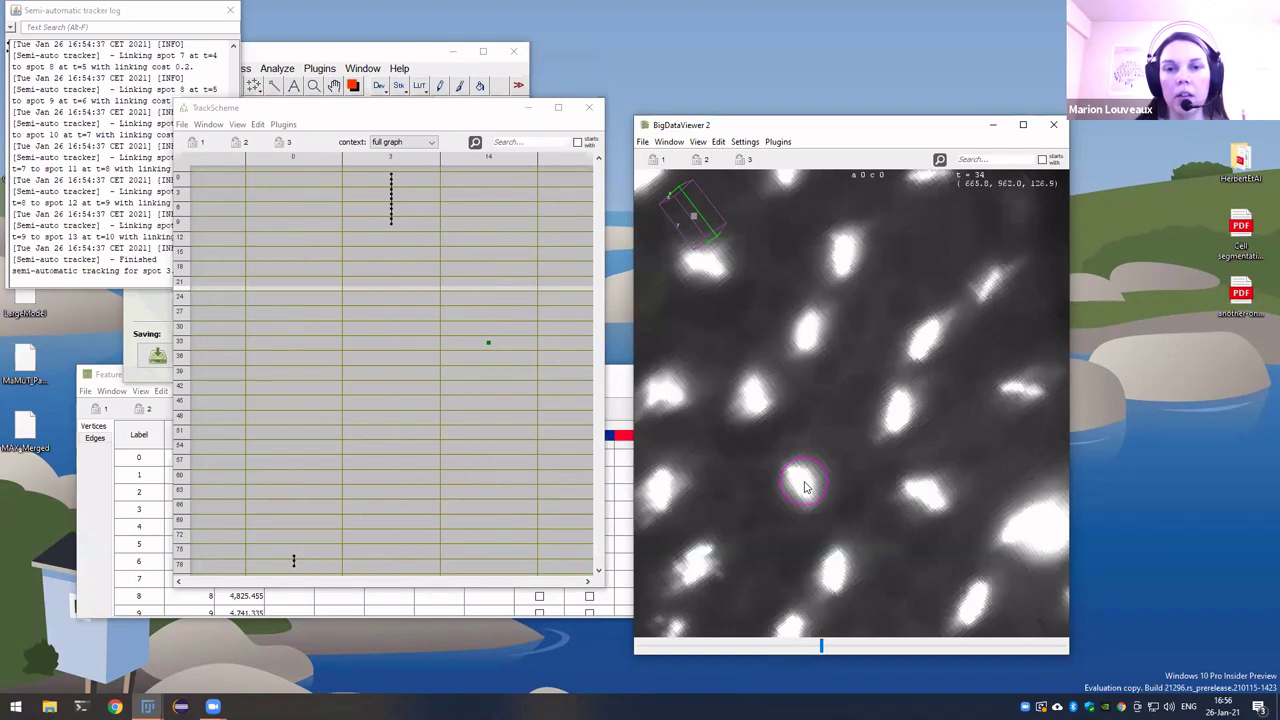
key("ctrl+t")
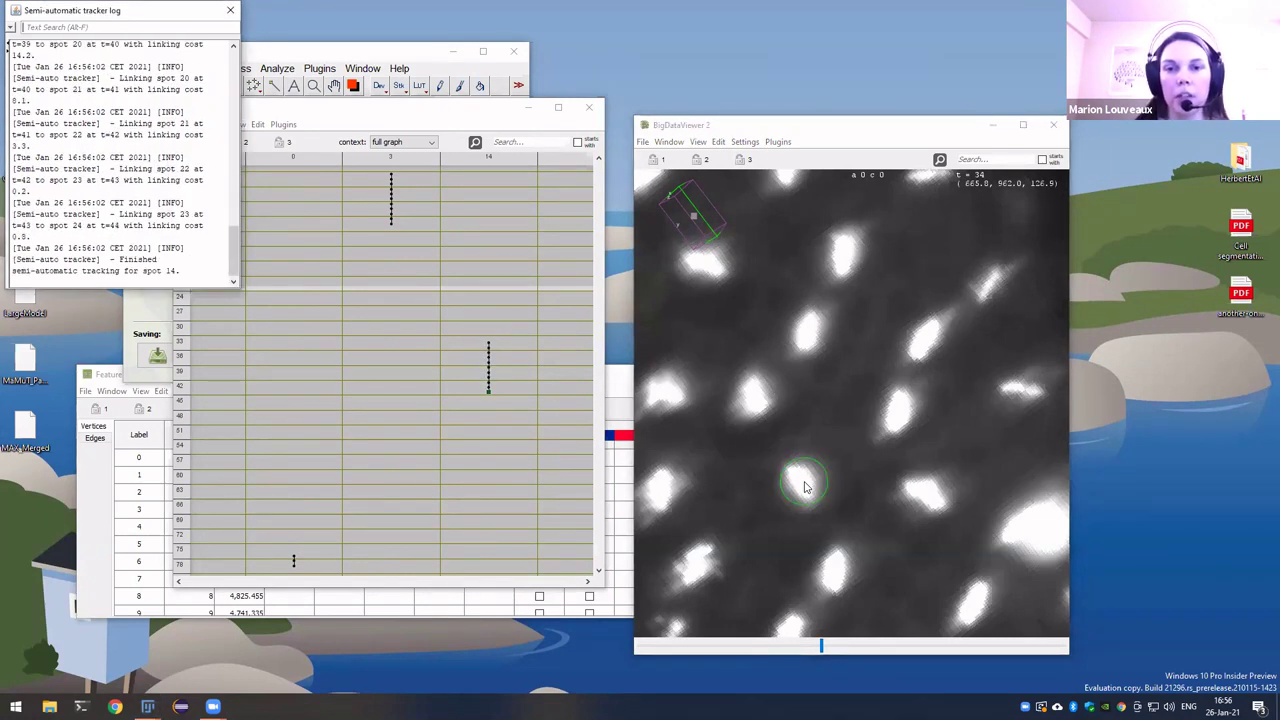
From the dividing nucleus's spot at time point 36, add a linked spot on the second daughter at time point 37 and track it forward semi-automatically.
left_click(805, 487)
key("m")
key("m")
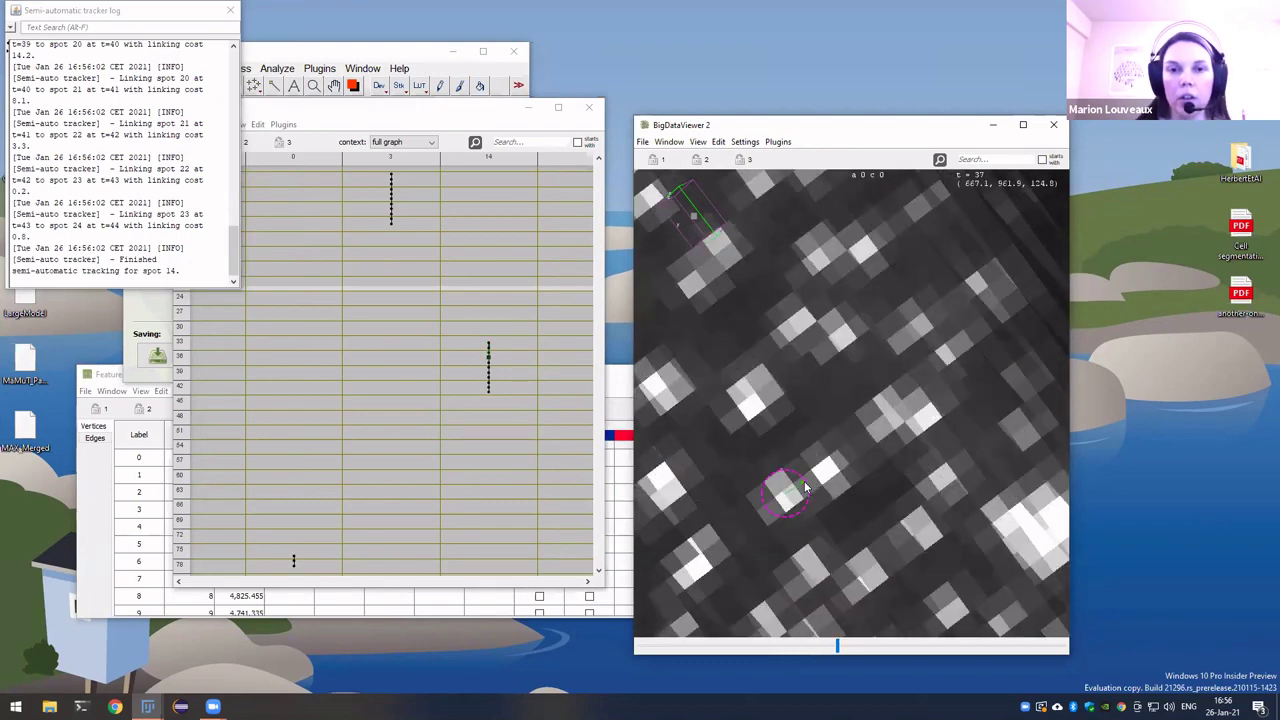
key("m")
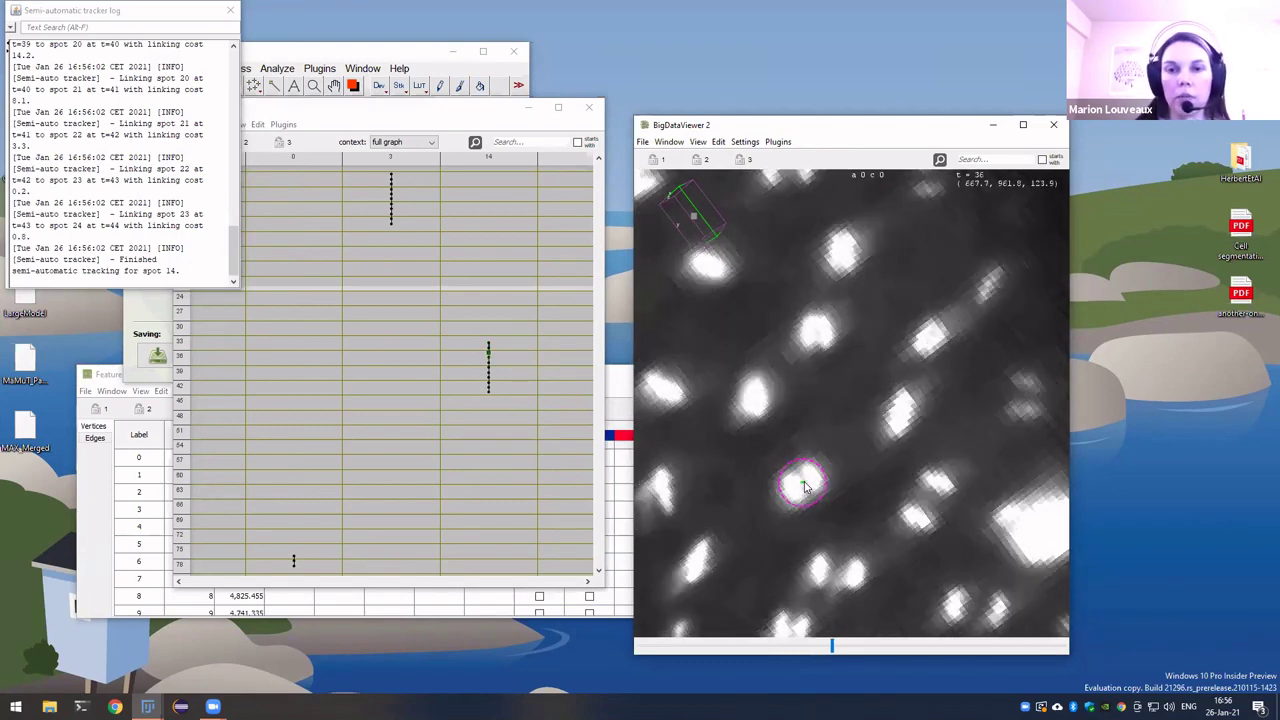
key("a")
key("a")
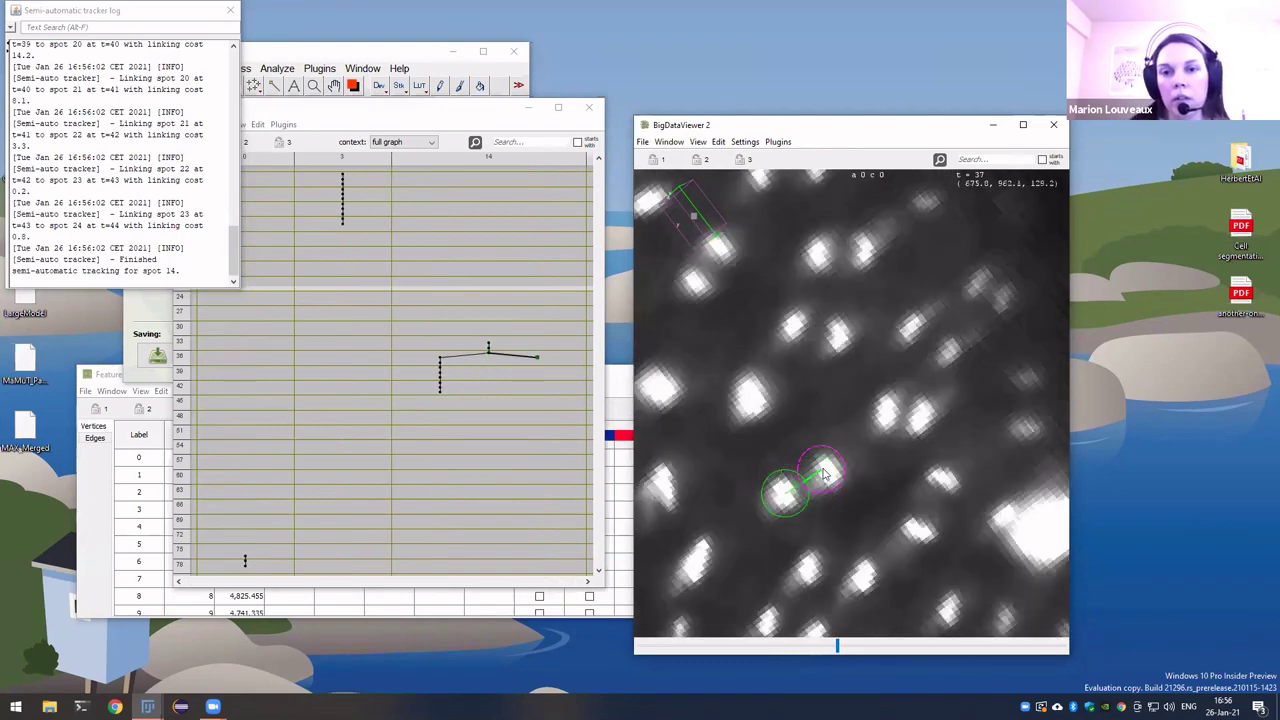
left_click(825, 477)
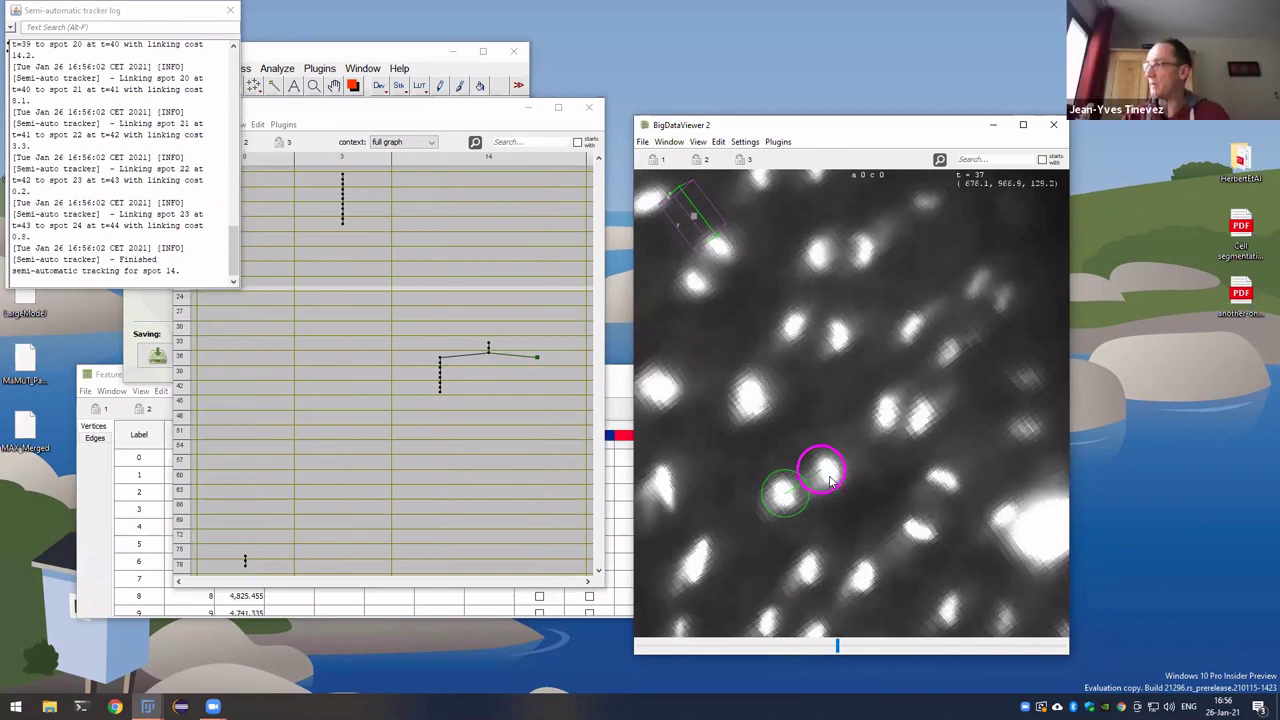
key("ctrl+t")
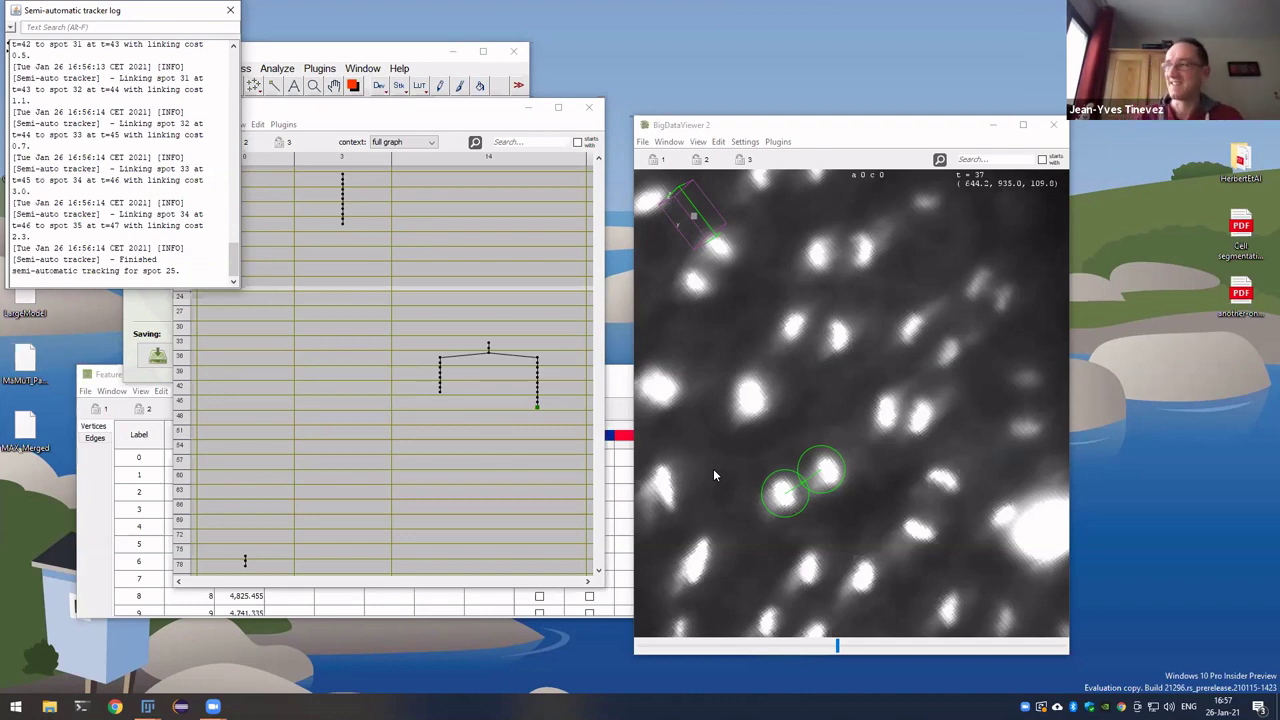
Follow the second daughter's track to time point 46 and examine the branched lineage up close in TrackScheme.
left_click(841, 475)
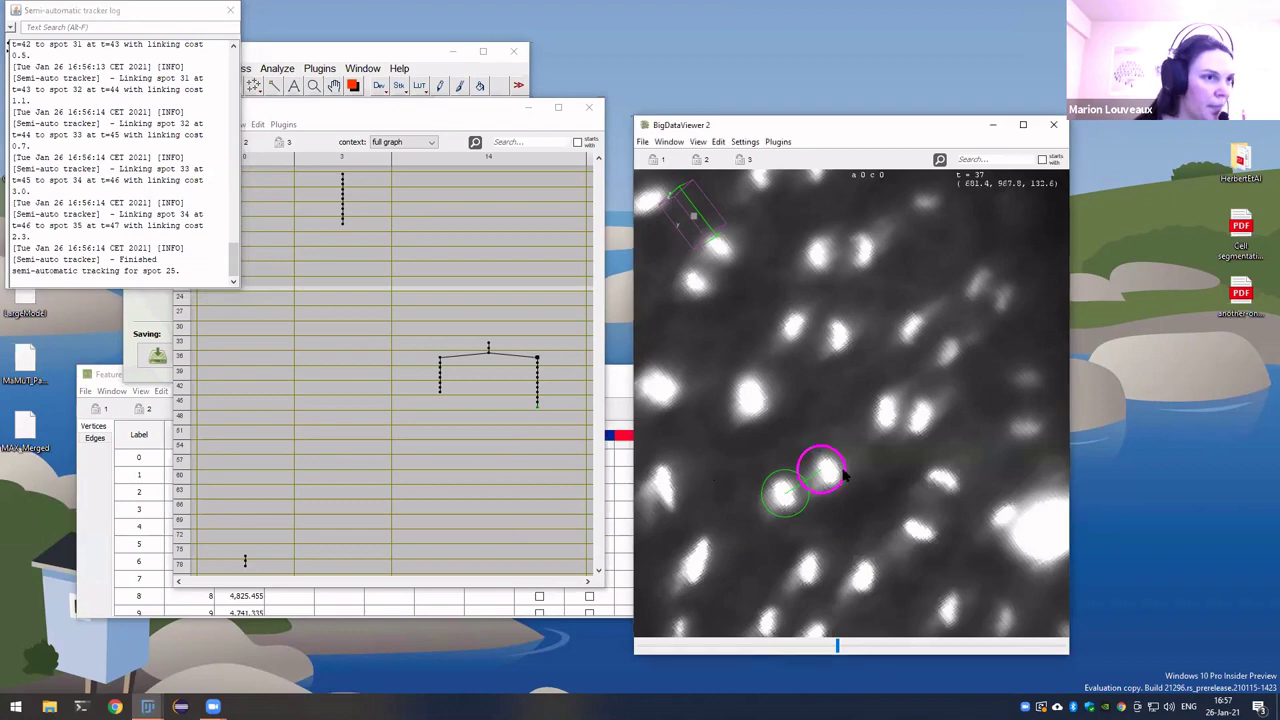
key("shift+y")
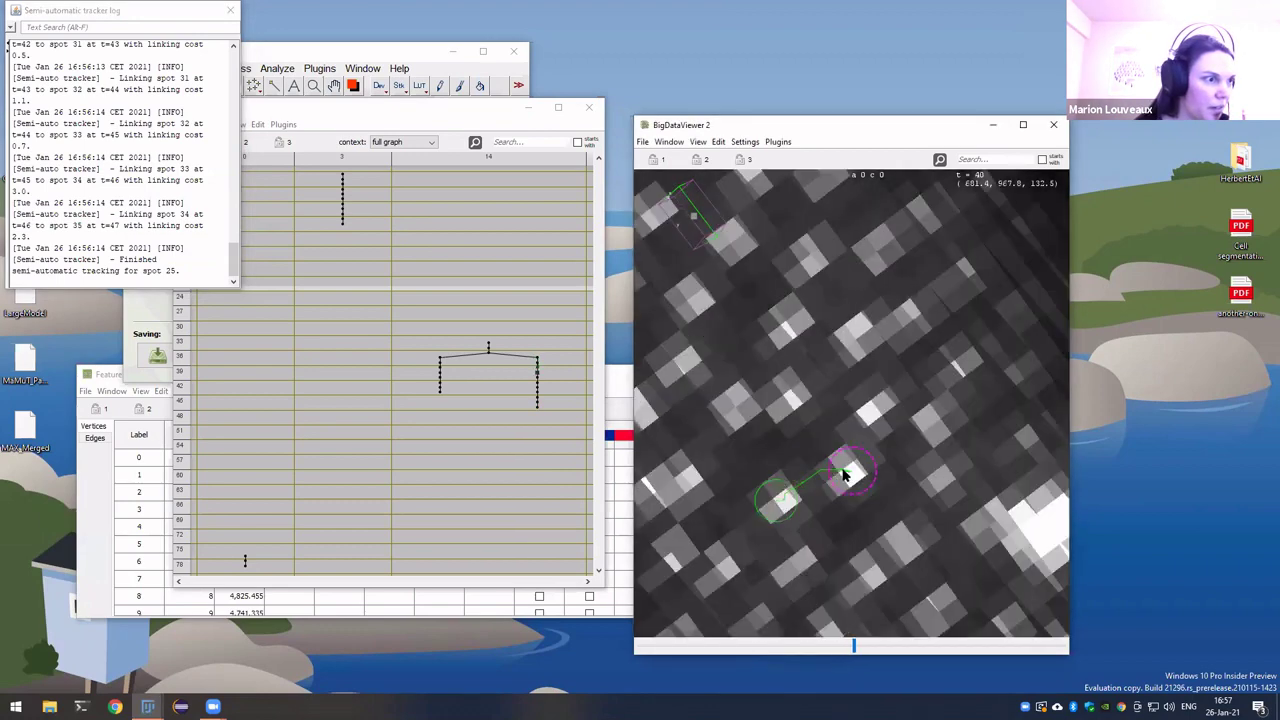
key("shift+z")
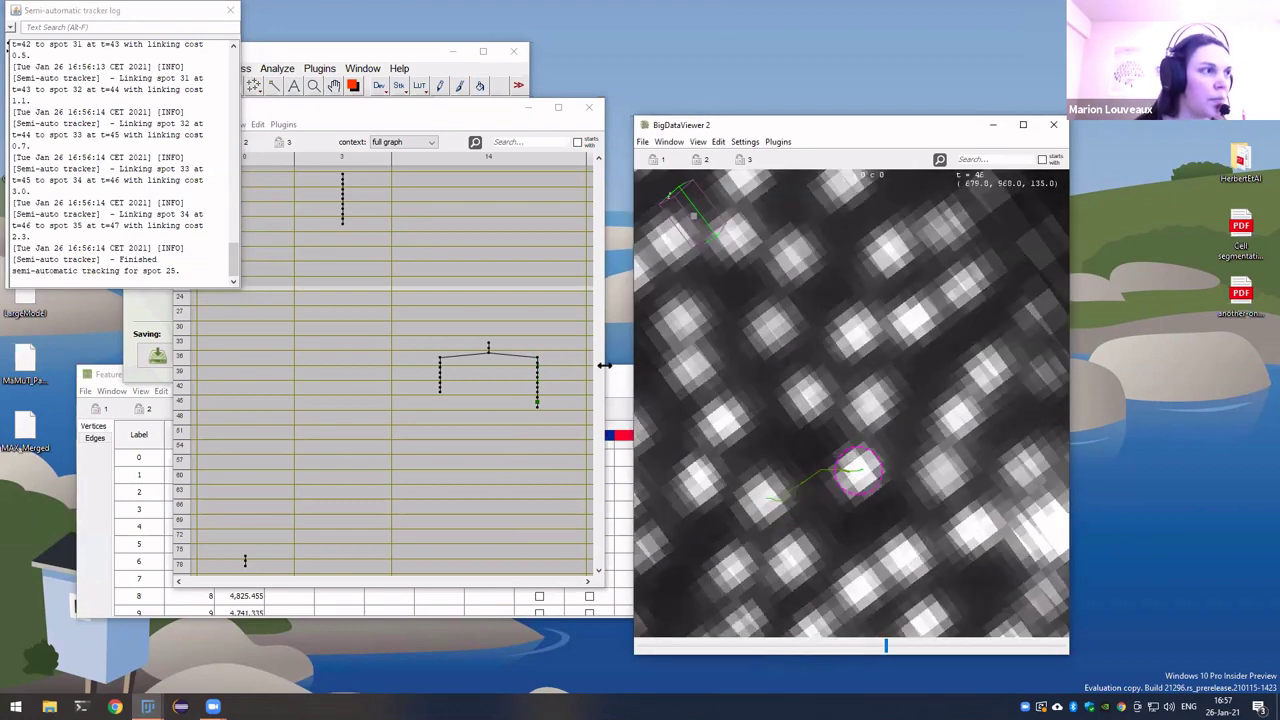
scroll(508, 420, "down", 2)
scroll(510, 358, "up", 2)
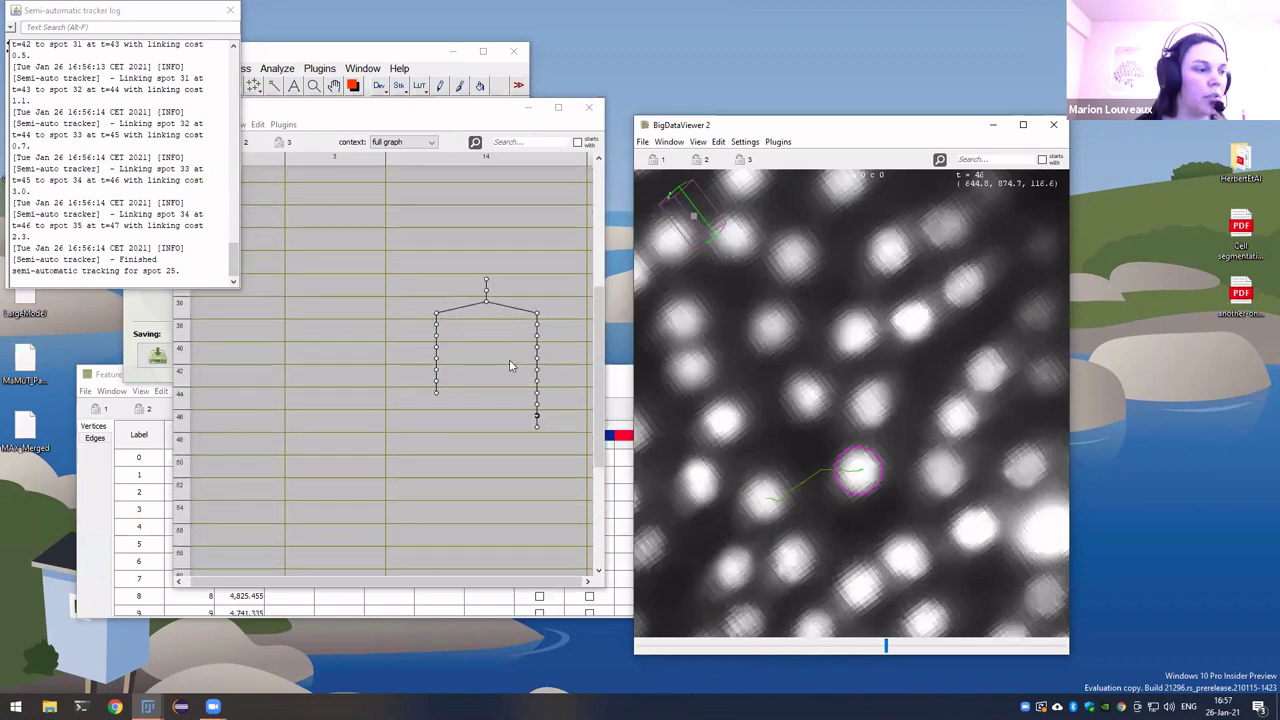
scroll(509, 360, "up", 2)
scroll(509, 367, "up", 2)
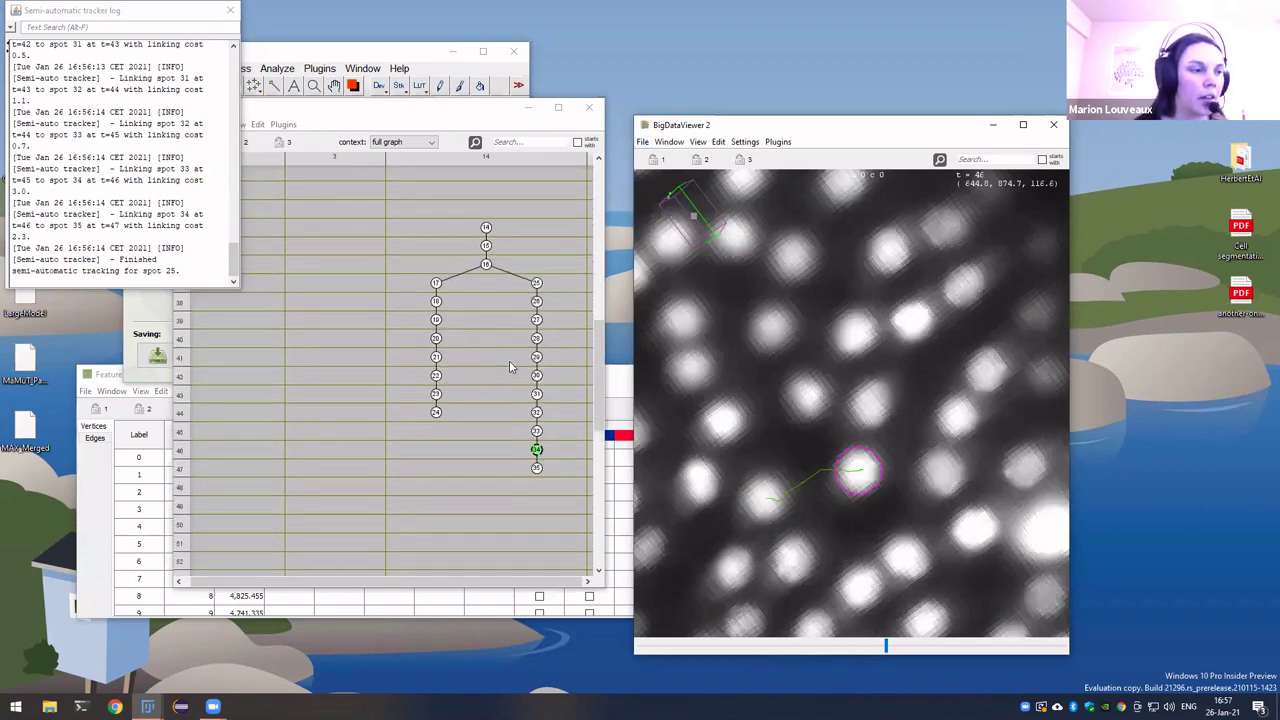
Continue the second daughter's track forward semi-automatically from its spot at time point 46.
left_click(866, 481)
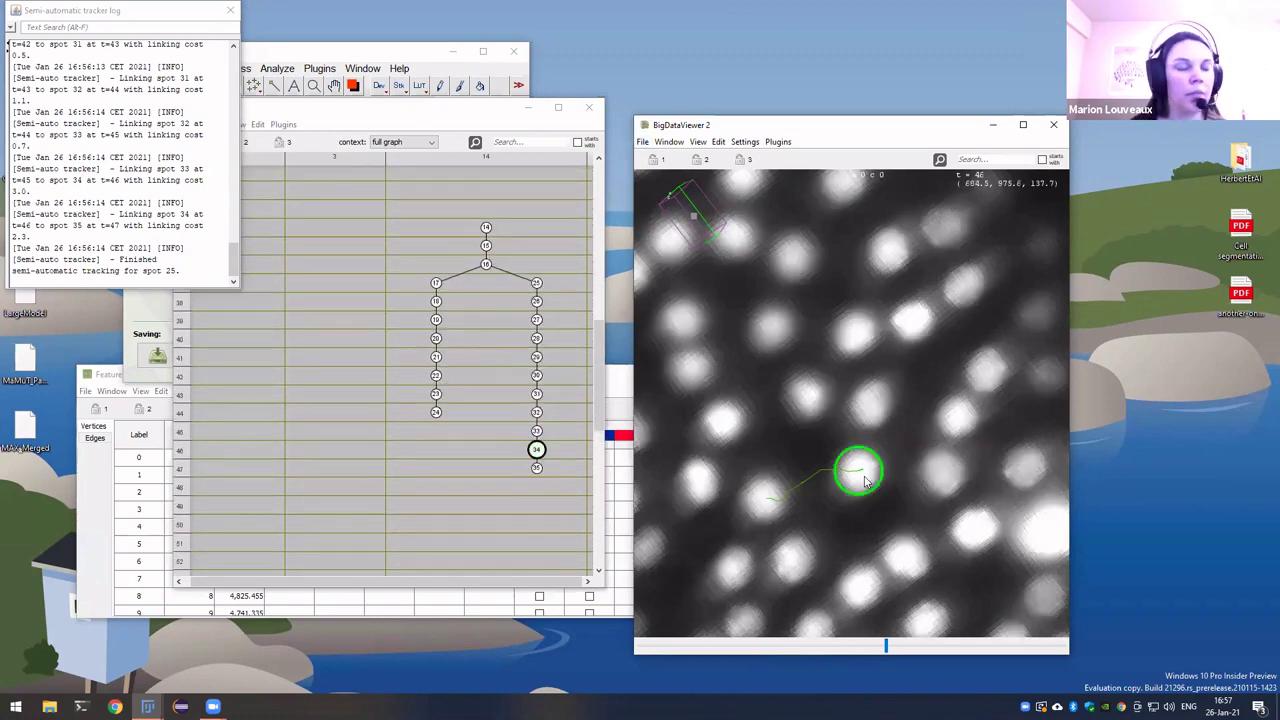
key("ctrl+a")
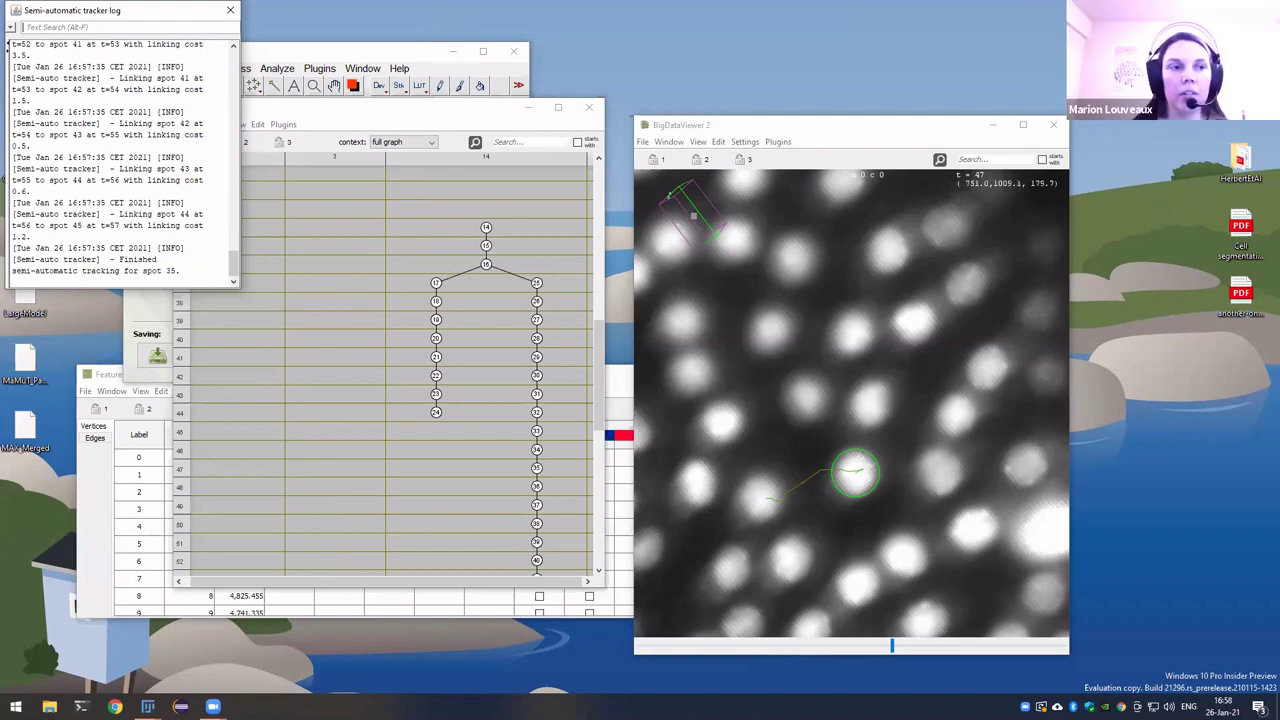
Open the XML file CTC_TRIF_trainingVideo02 from the MastodonI2K folder in the Atom text editor, and close the folder window.
left_click(49, 707)
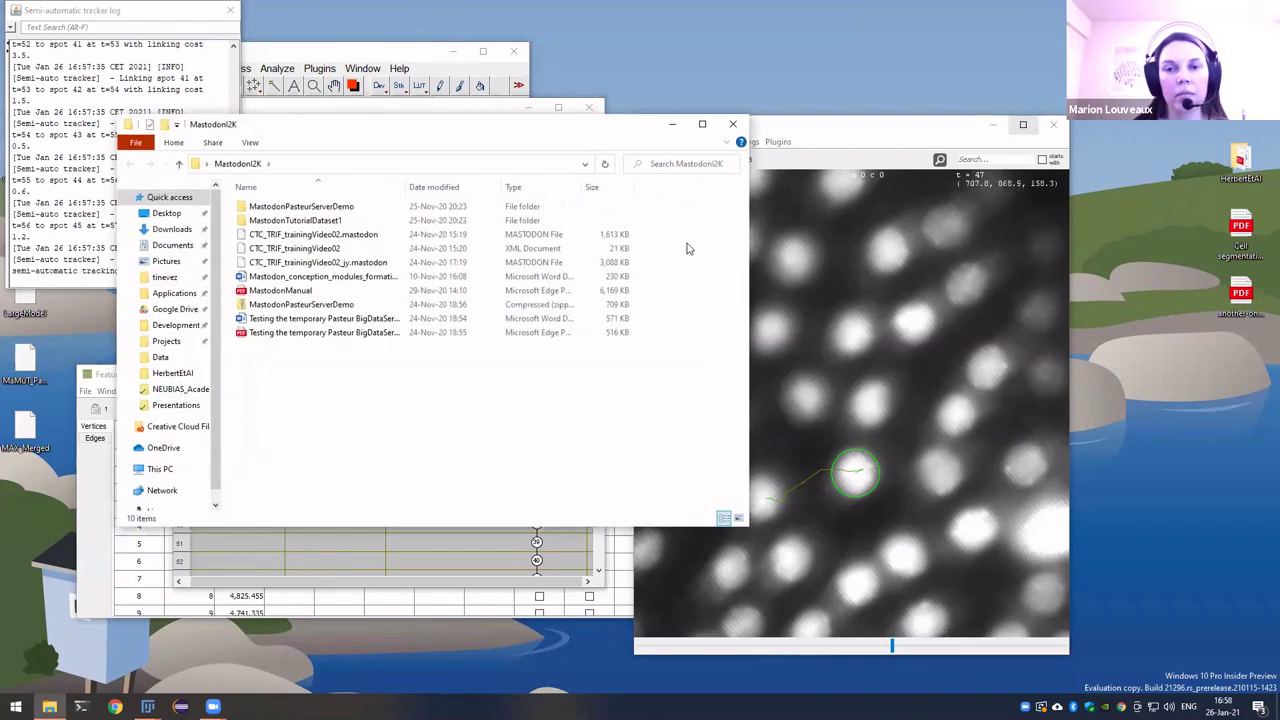
left_click(342, 250)
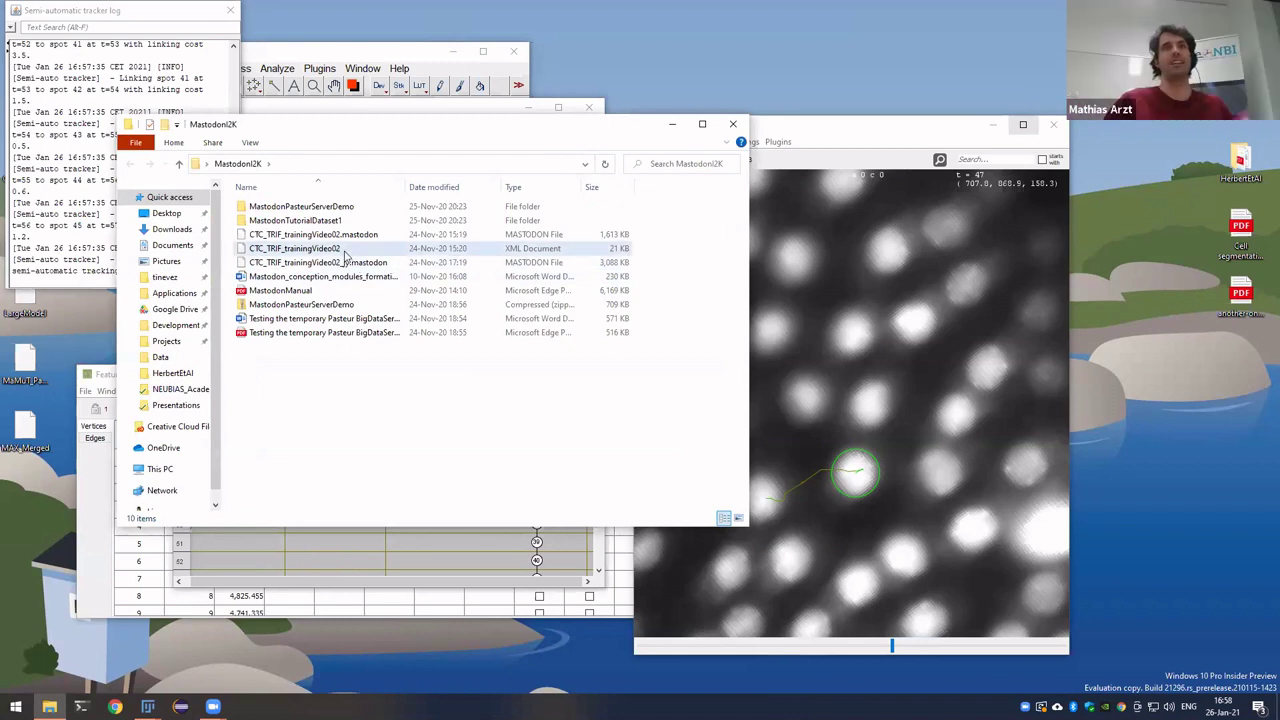
double_click(342, 250)
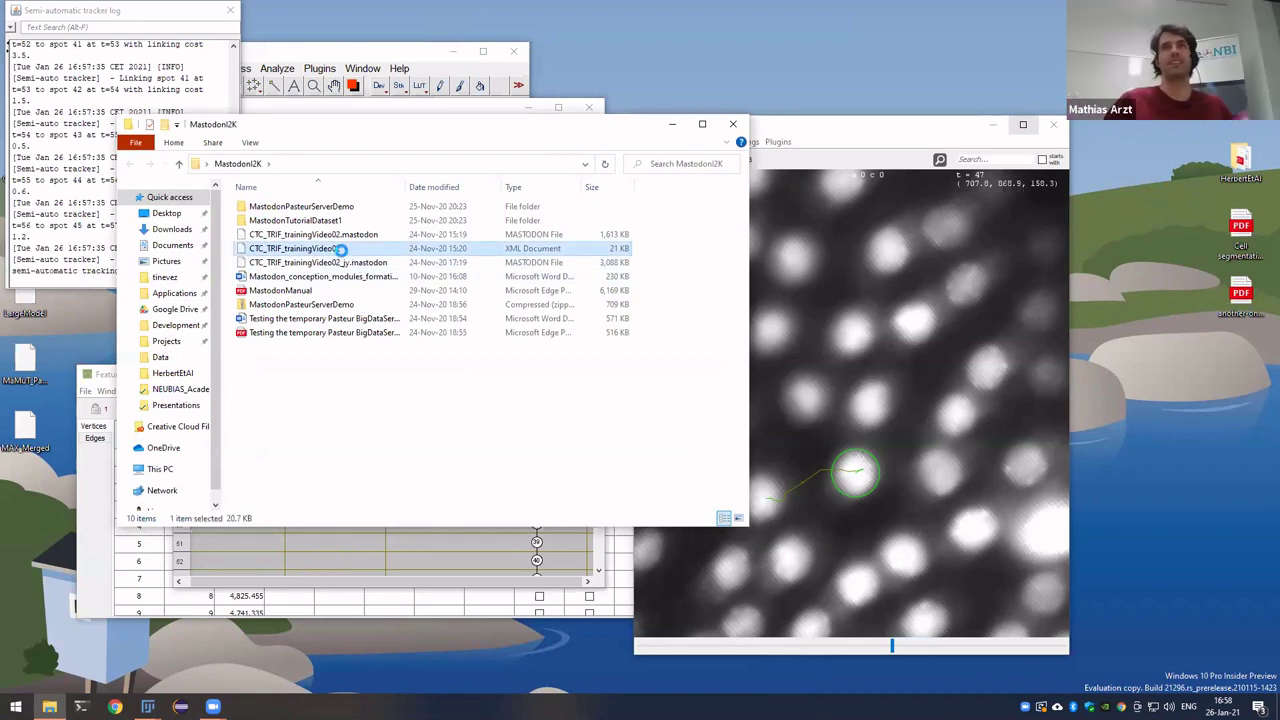
right_click(342, 250)
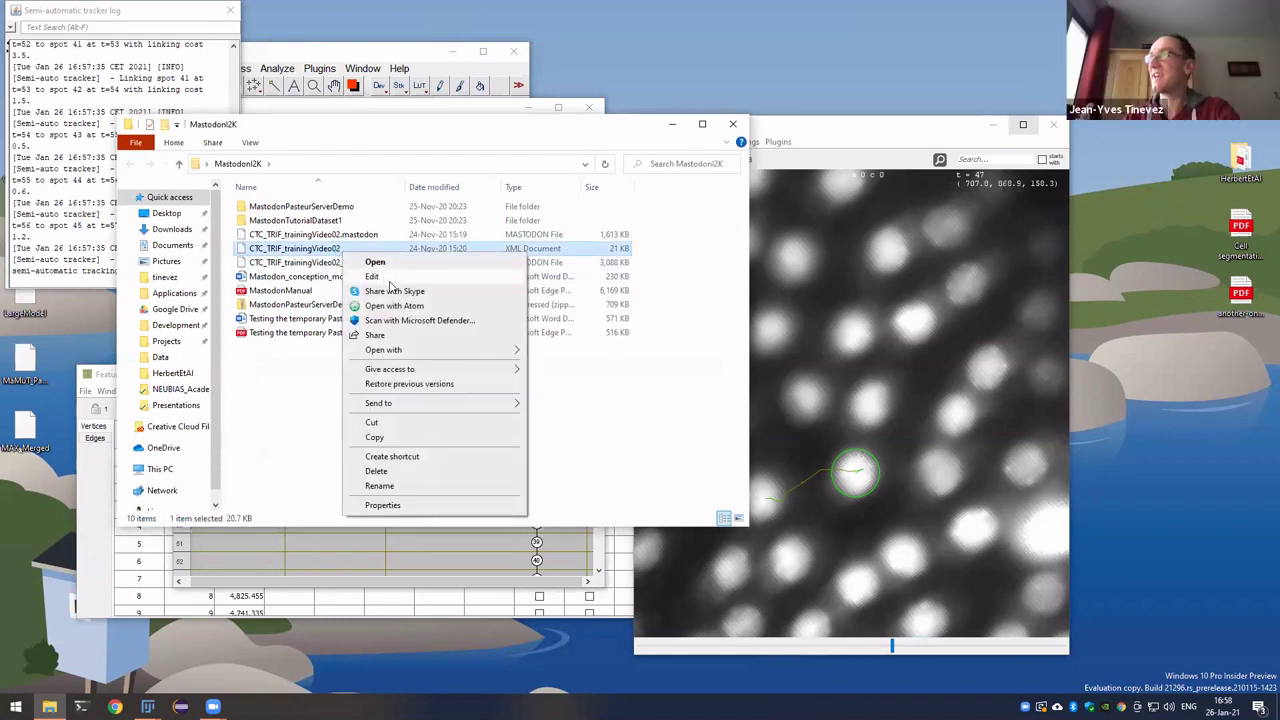
left_click(390, 278)
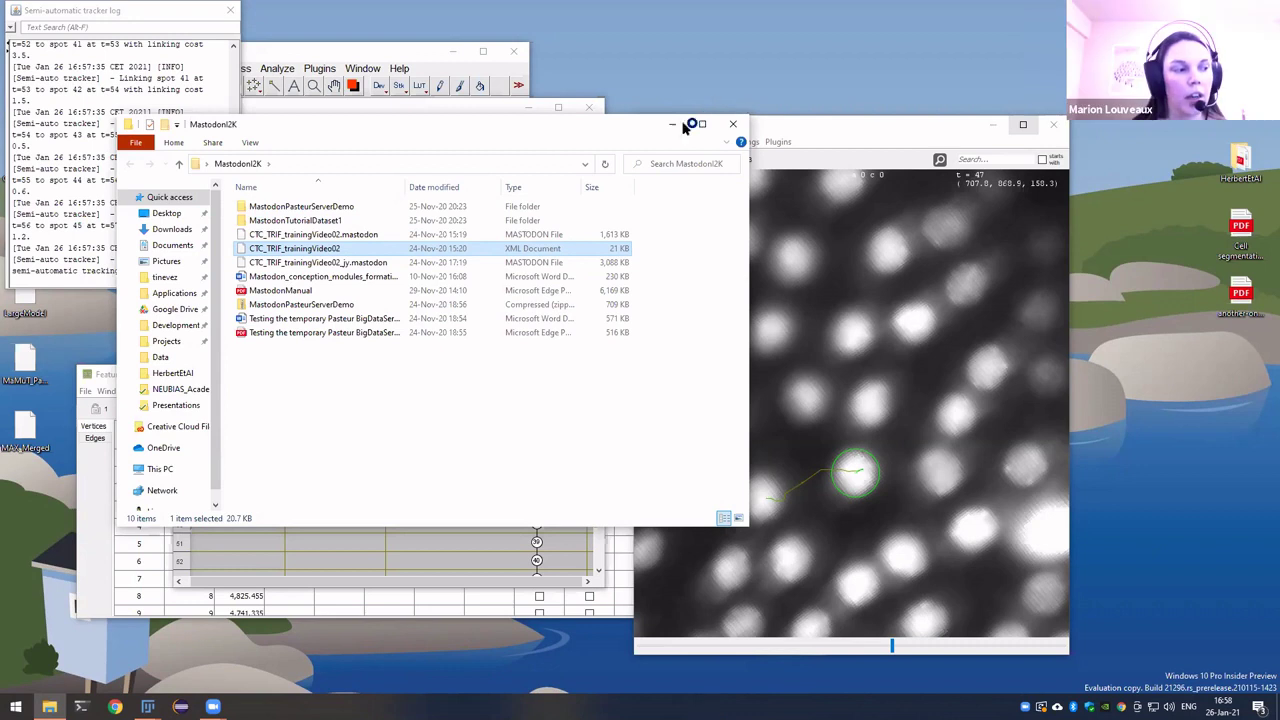
left_click(733, 124)
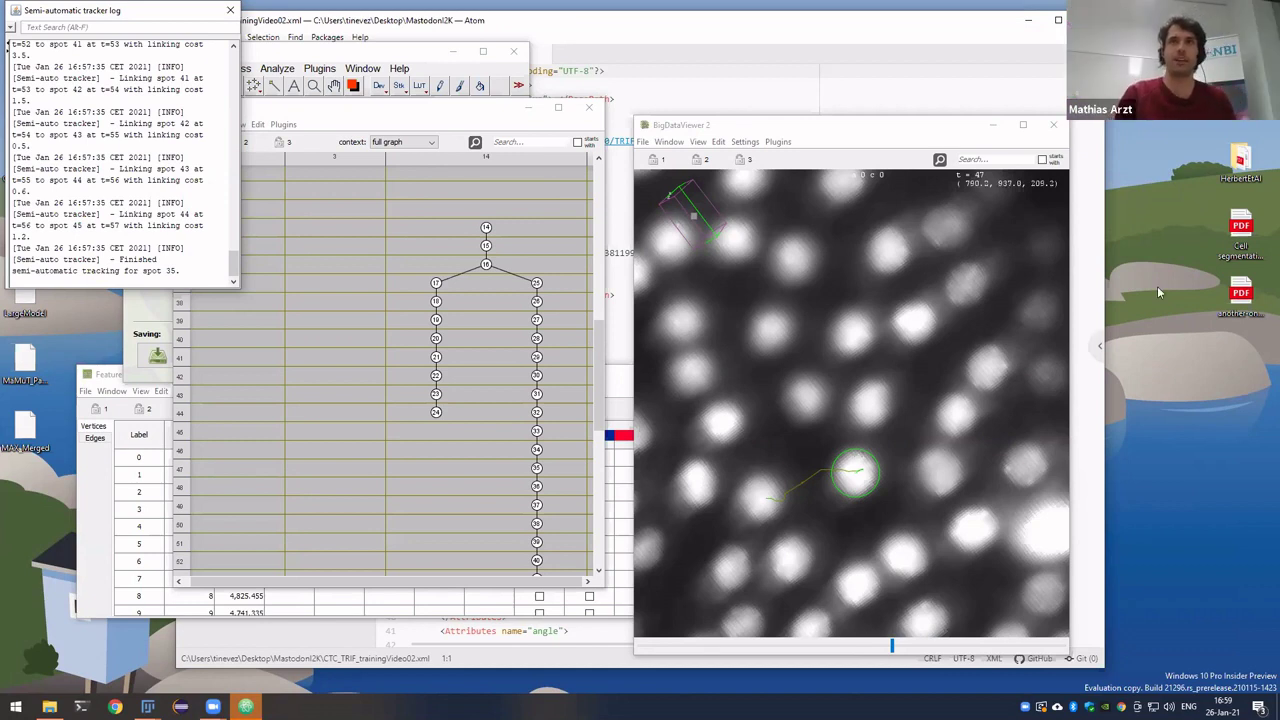
Link TrackScheme and BigDataViewer in sync group 1 and track the first daughter forward semi-automatically from its last spot at time point 44.
left_click(436, 413)
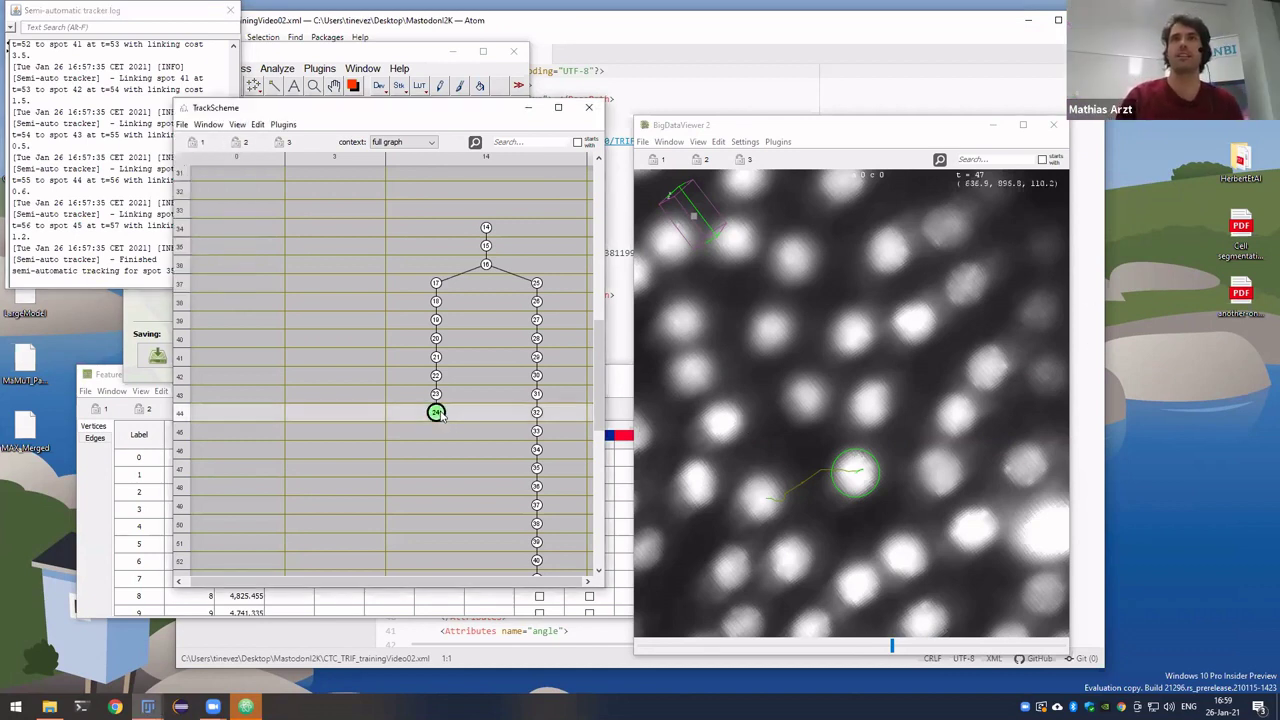
left_click(193, 141)
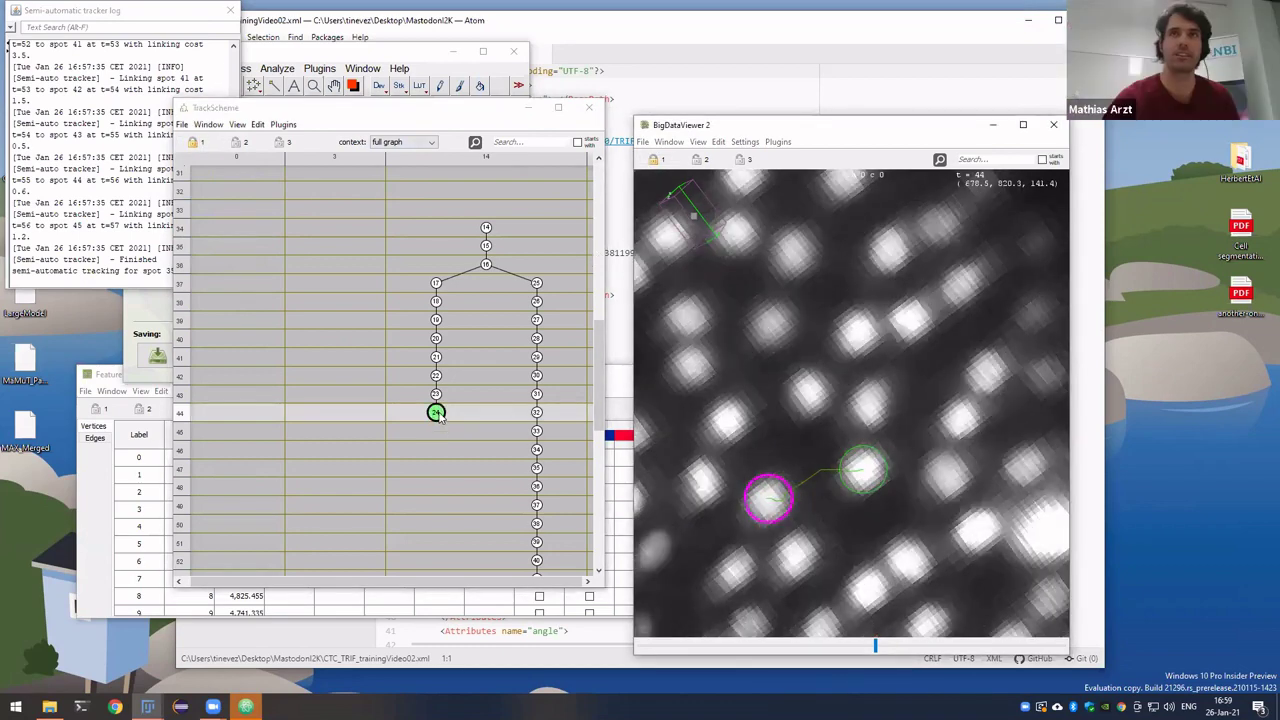
left_click(782, 130)
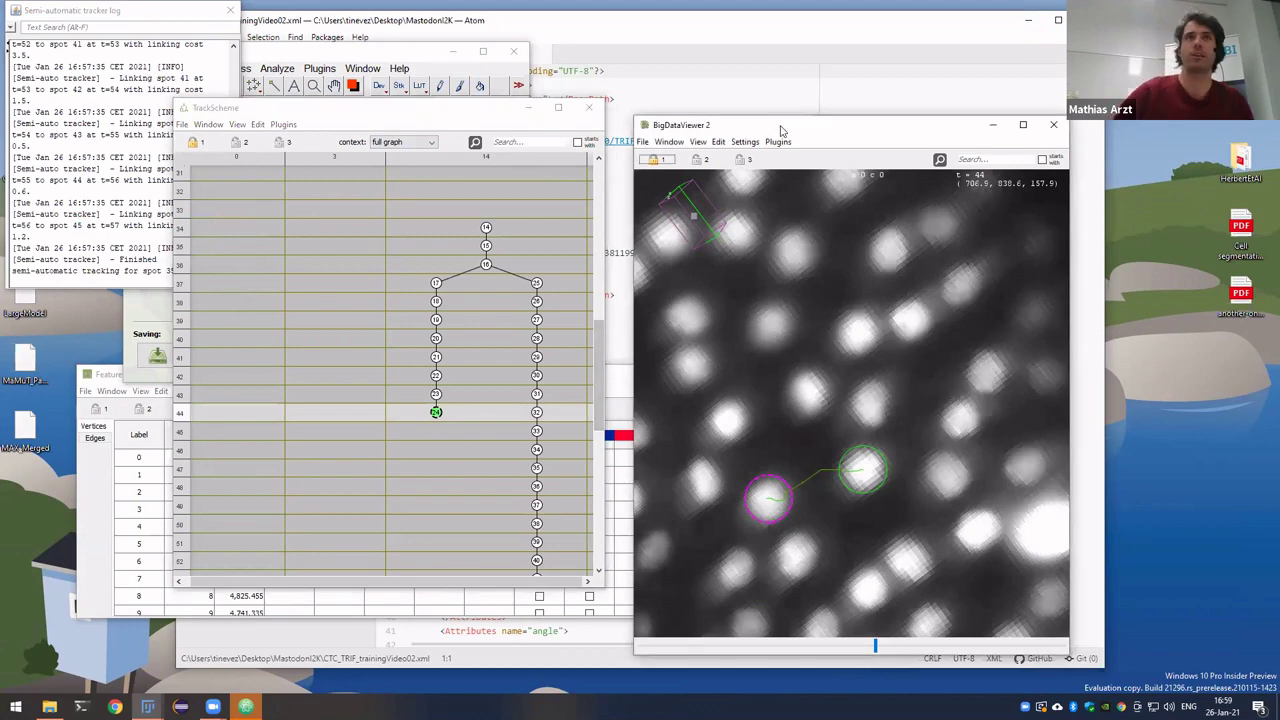
key("ctrl+t")
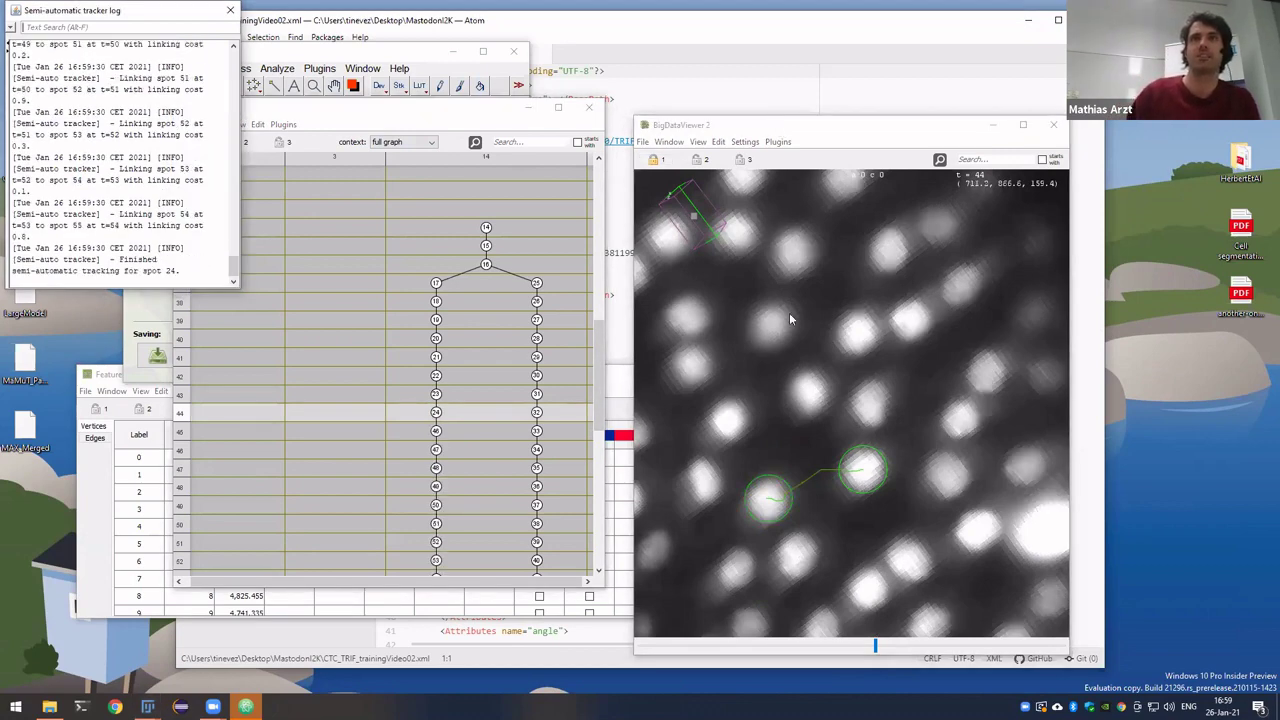
scroll(801, 356, "down", 5)
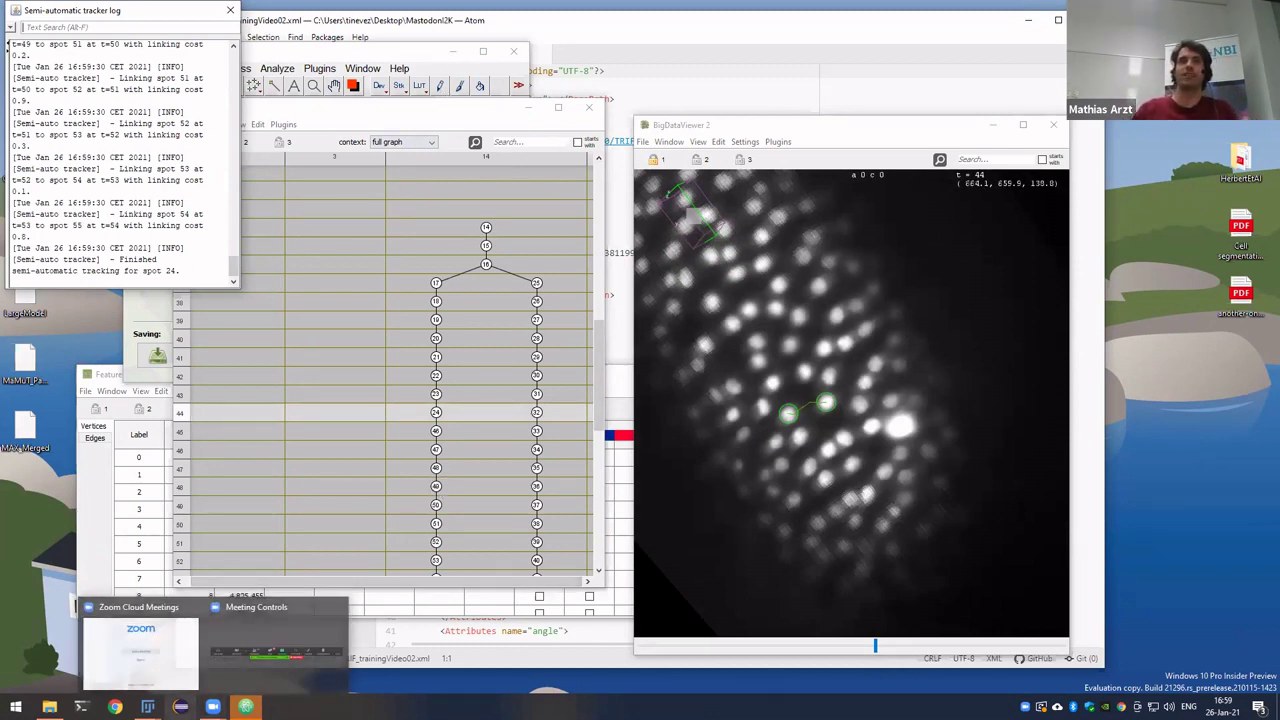
Compute all the selected spot and link features for the tracked nuclei, and close the feature calculation dialog.
mouse_move(147, 707)
left_click(190, 655)
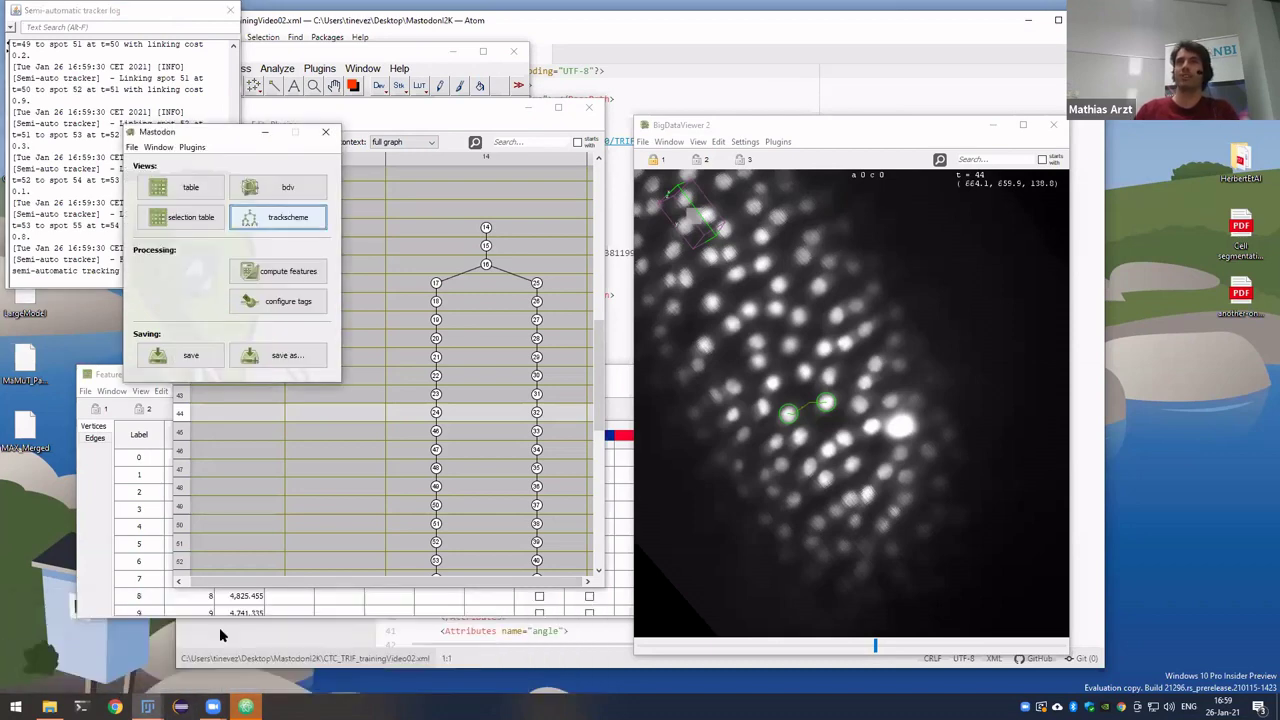
left_click(262, 272)
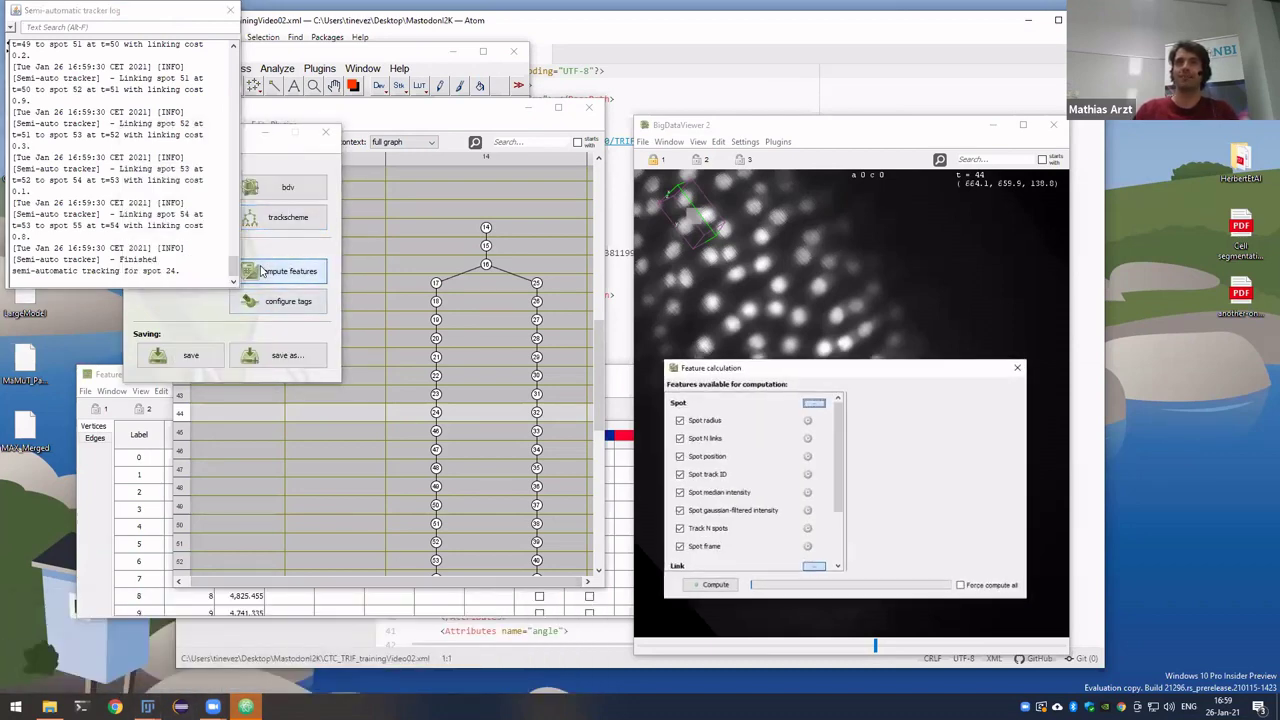
left_click(700, 598)
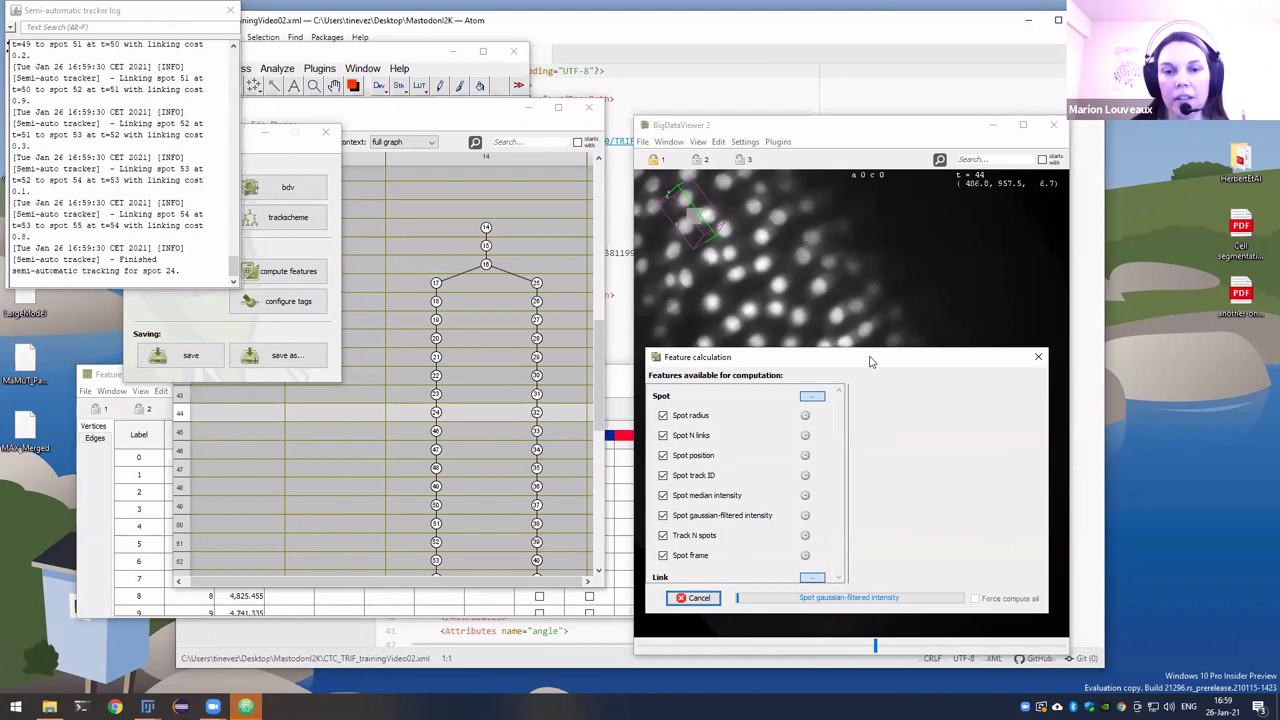
left_click_drag(870, 362, 340, 368)
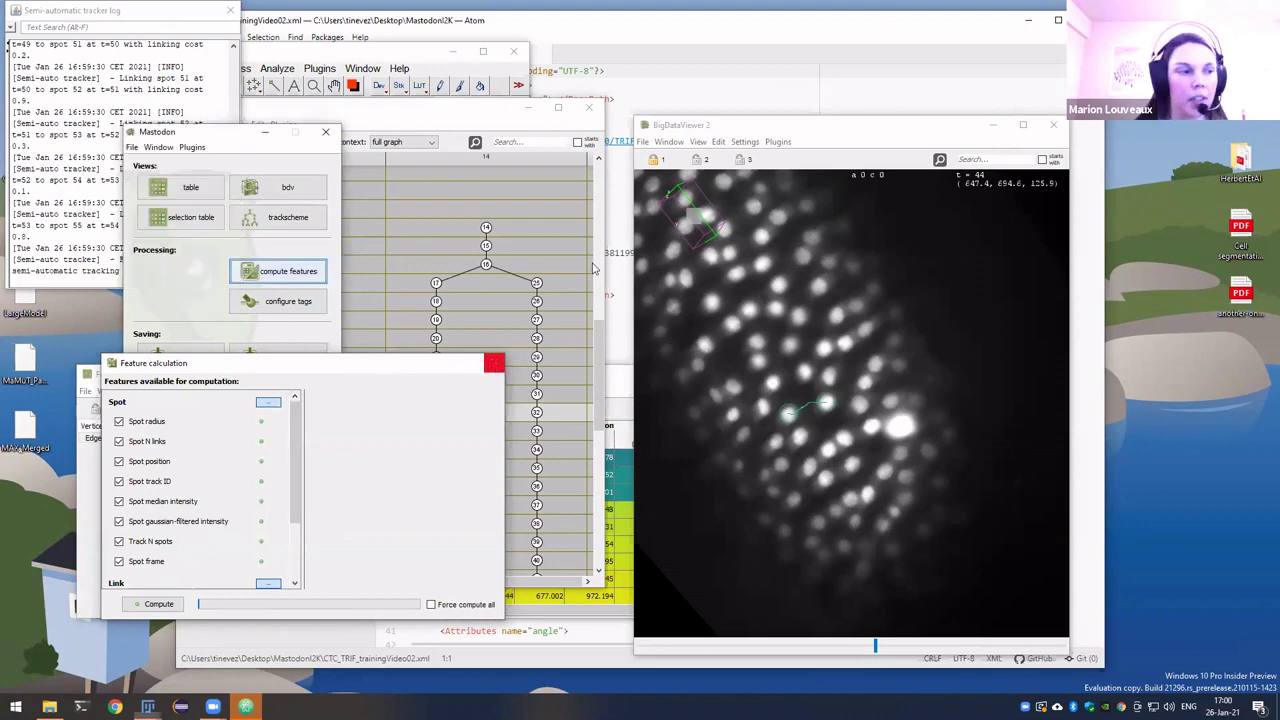
left_click(494, 363)
Color the spots and tracks in the BigDataViewer image view by Spot intensity.
left_click(718, 141)
mouse_move(703, 150)
mouse_move(740, 158)
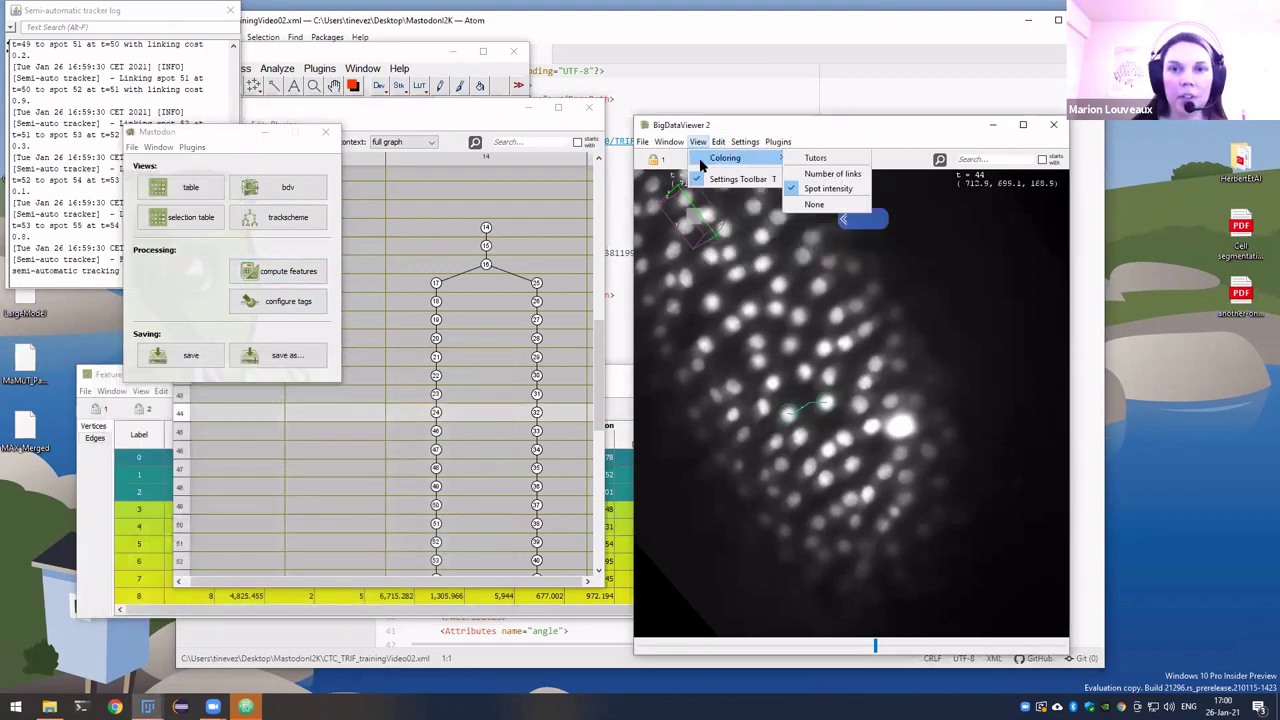
left_click(820, 189)
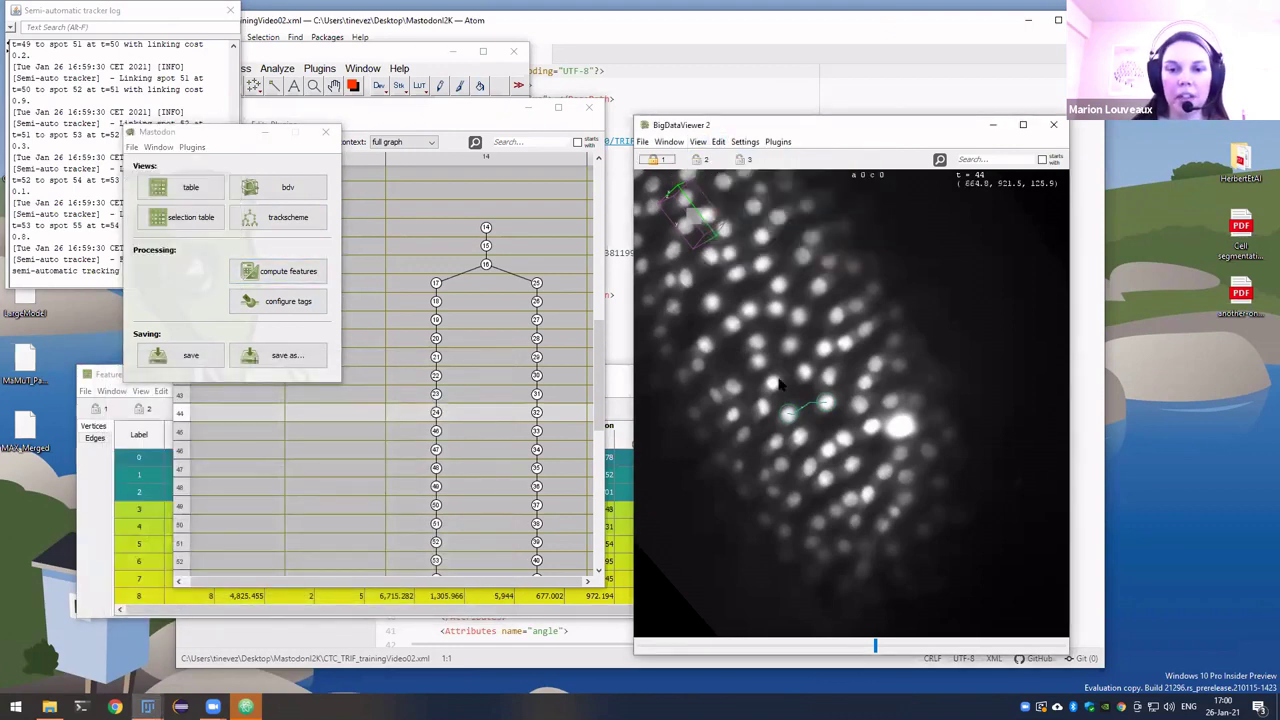
scroll(812, 411, "down", 3)
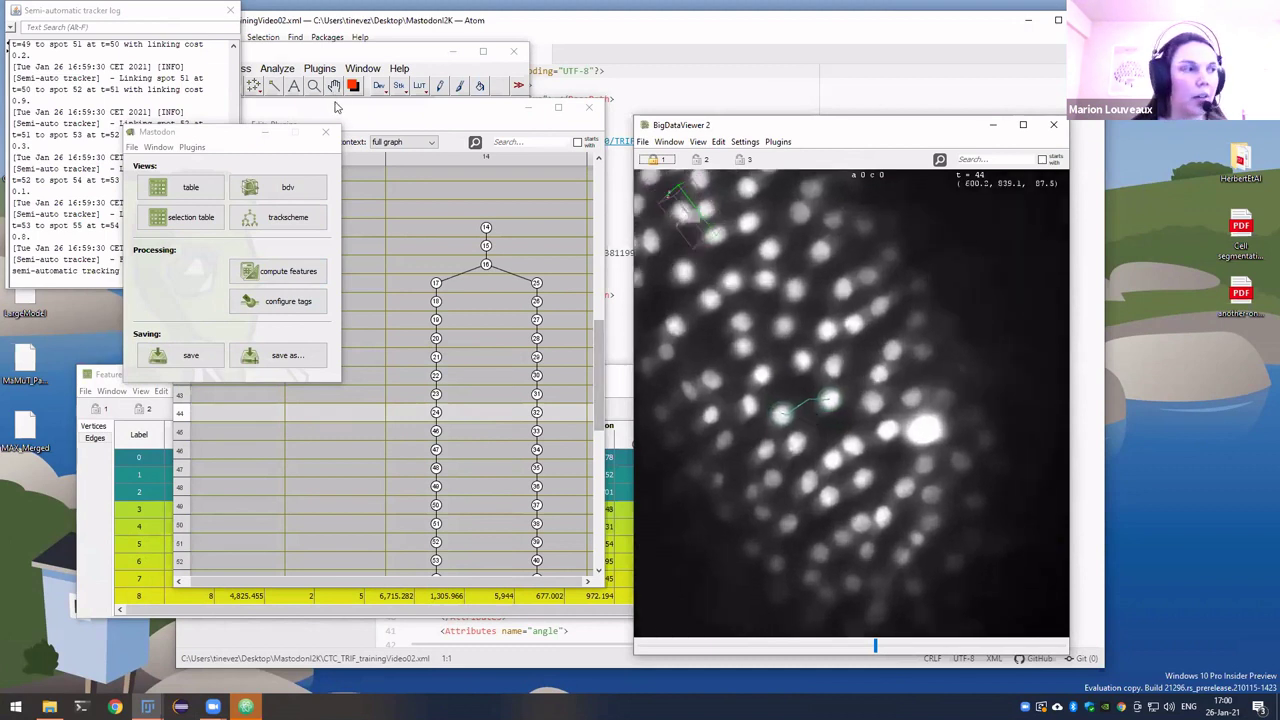
Color the TrackScheme lineage by Spot intensity and examine both daughter branches over their full length.
left_click(305, 108)
left_click(237, 124)
mouse_move(264, 140)
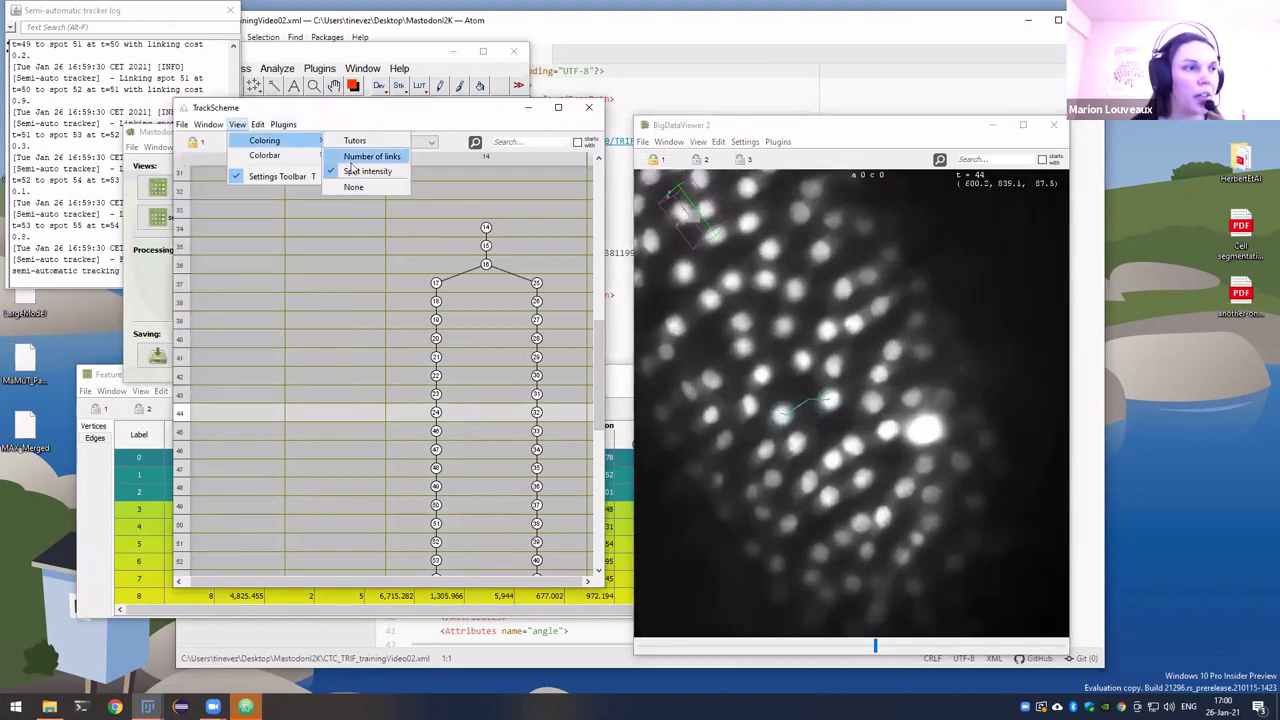
left_click(355, 157)
scroll(408, 357, "down", 1)
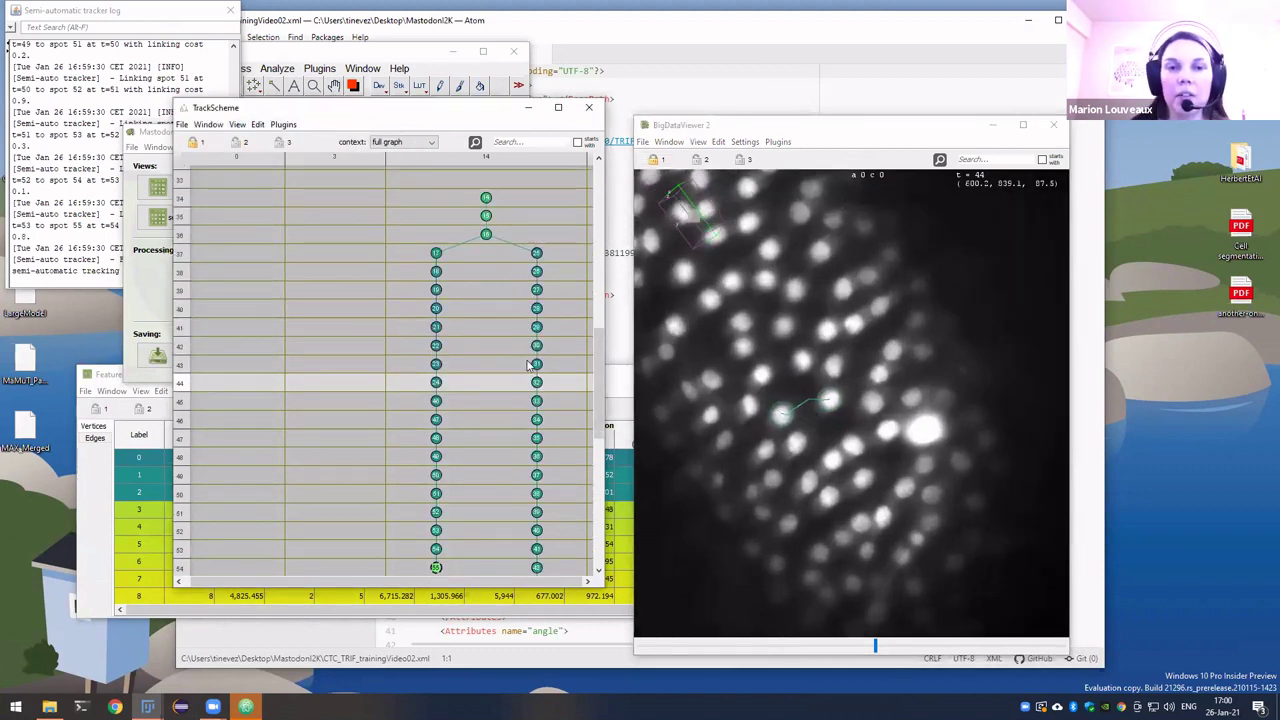
scroll(530, 363, "down", 3)
scroll(529, 363, "down", 1)
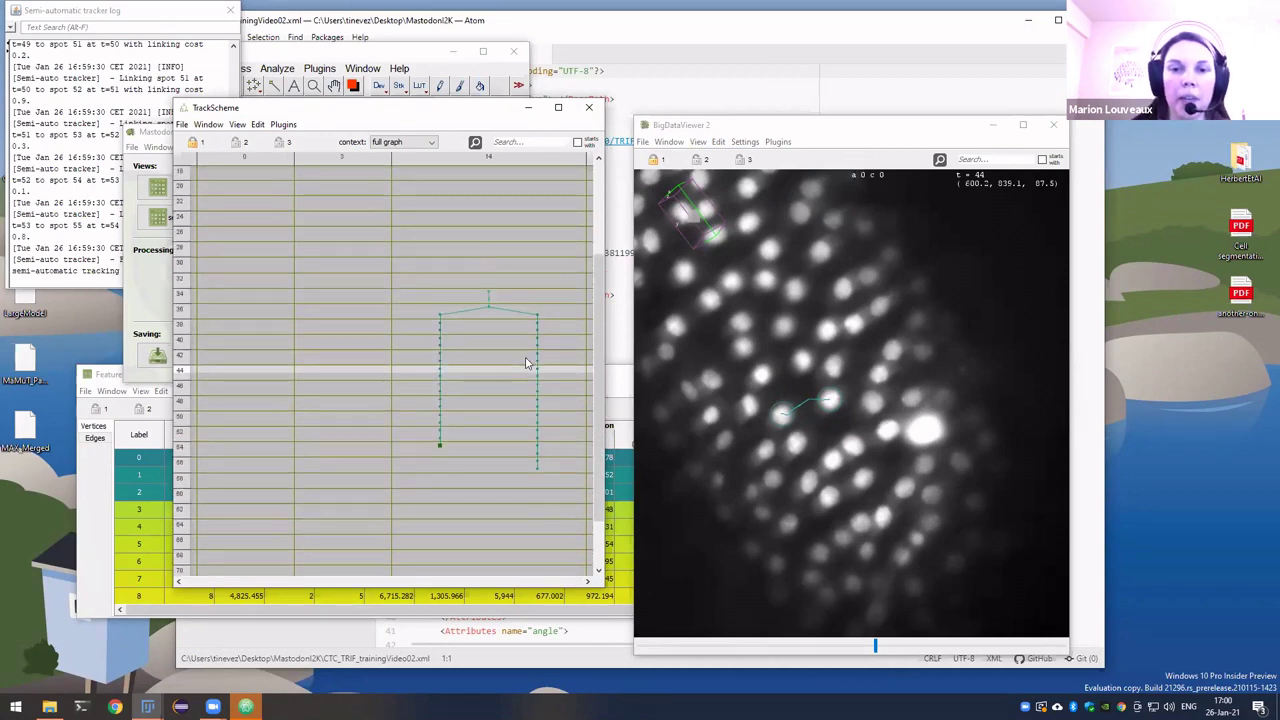
scroll(527, 363, "up", 1)
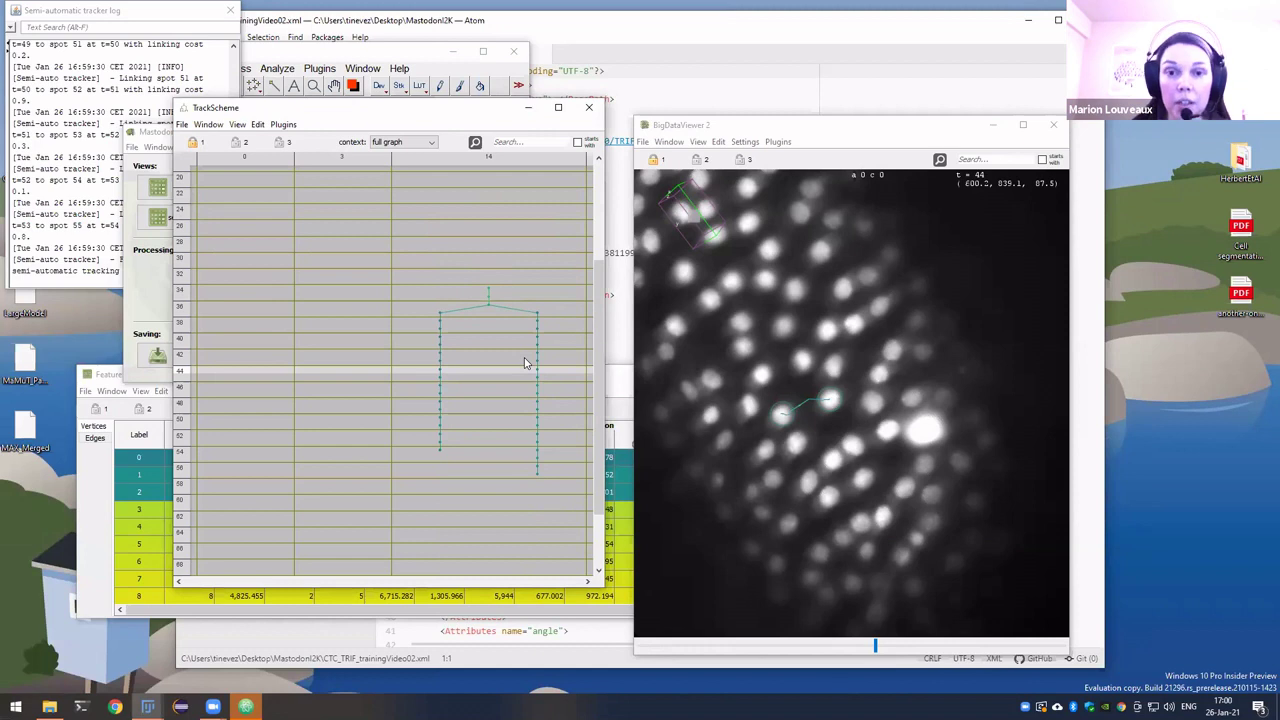
scroll(525, 363, "up", 2)
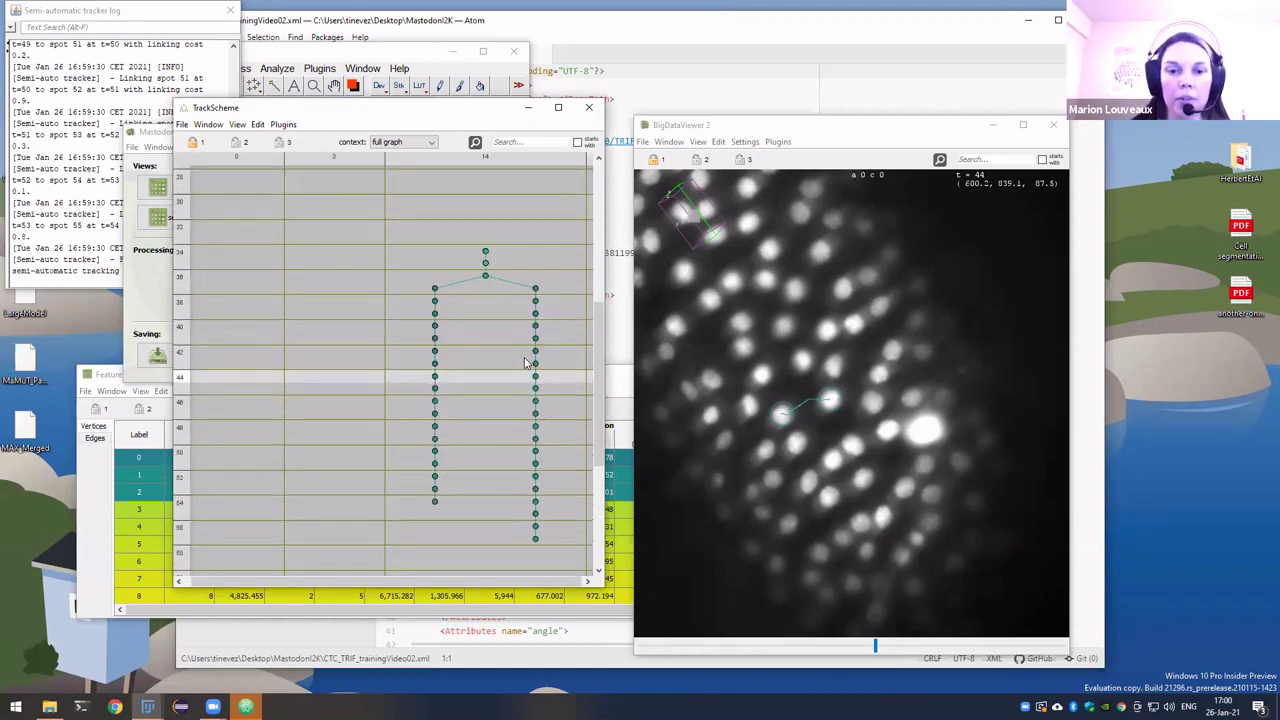